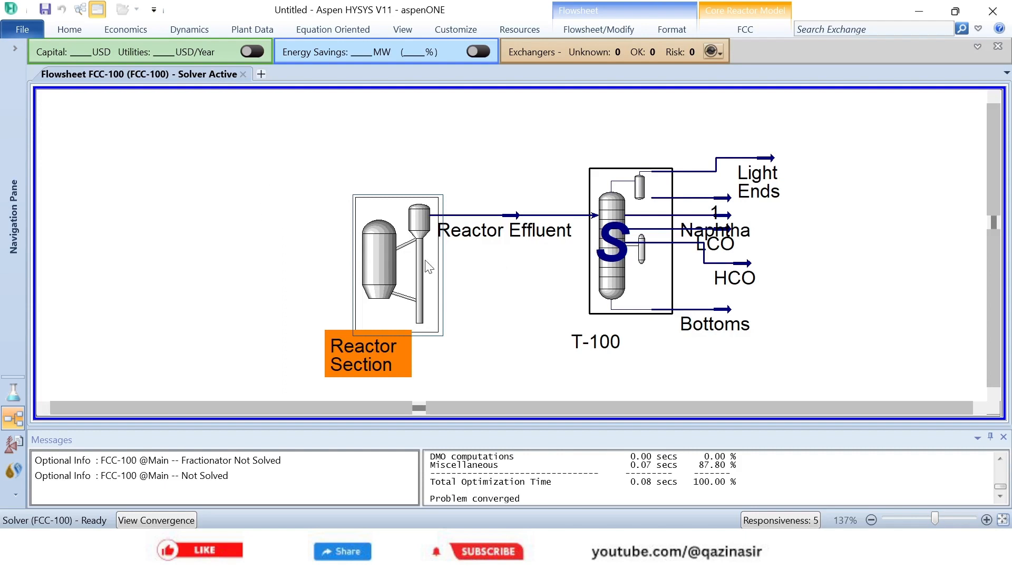
# - Create a new blank case and expand the navigation pane and the ribbon
pyautogui.click(609, 267)
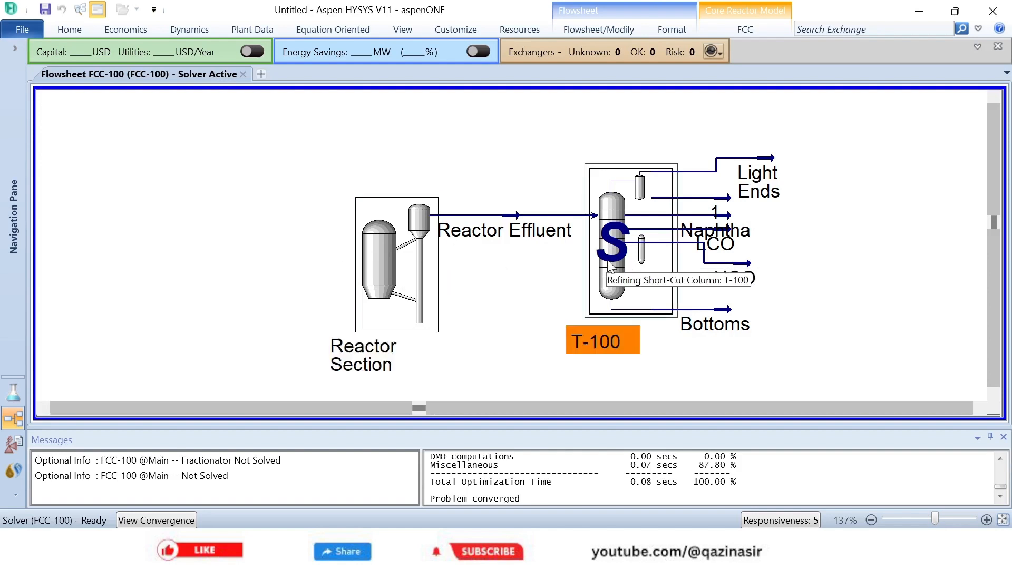
pyautogui.click(20, 31)
pyautogui.click(36, 97)
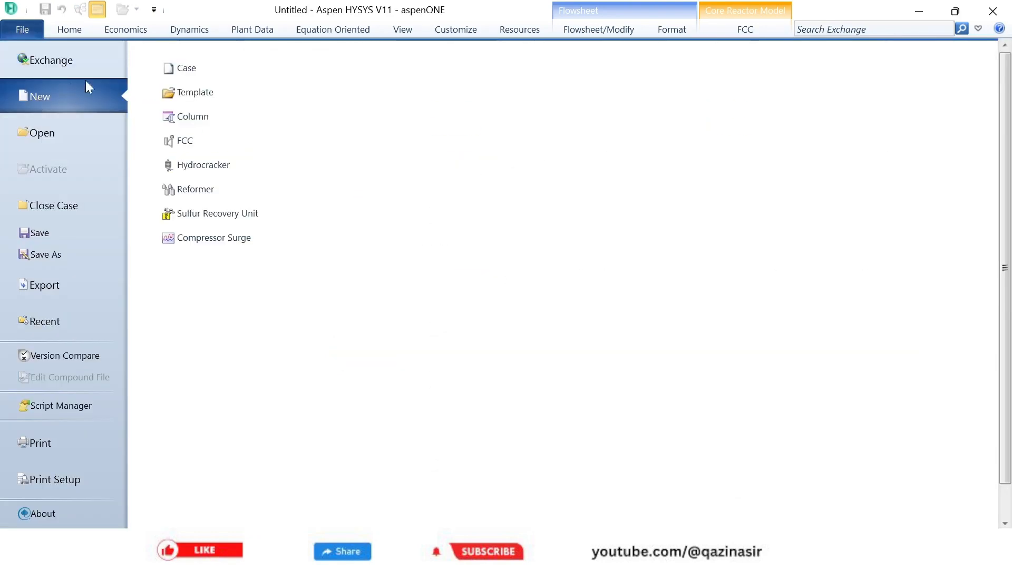
pyautogui.click(213, 71)
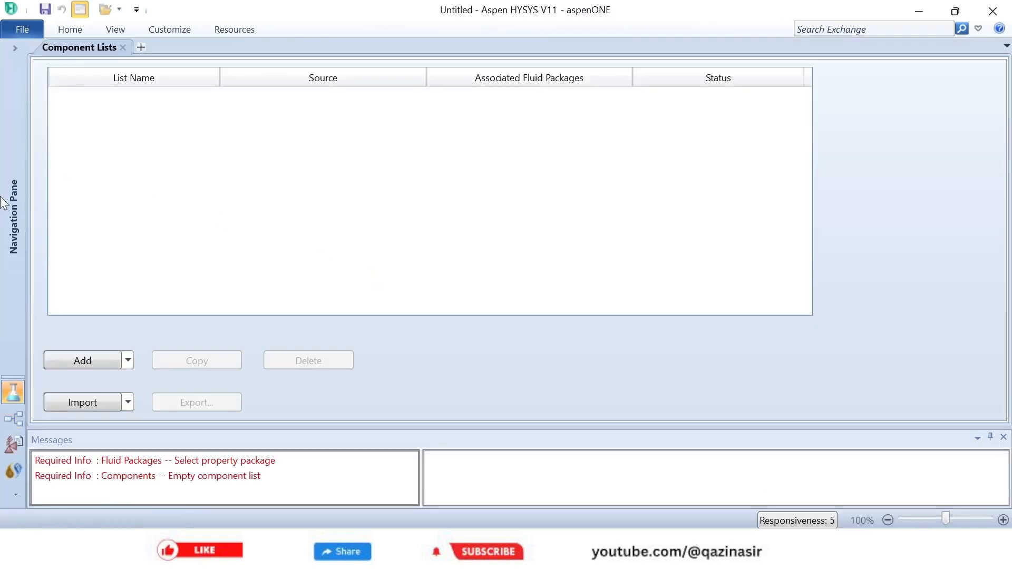
pyautogui.click(15, 50)
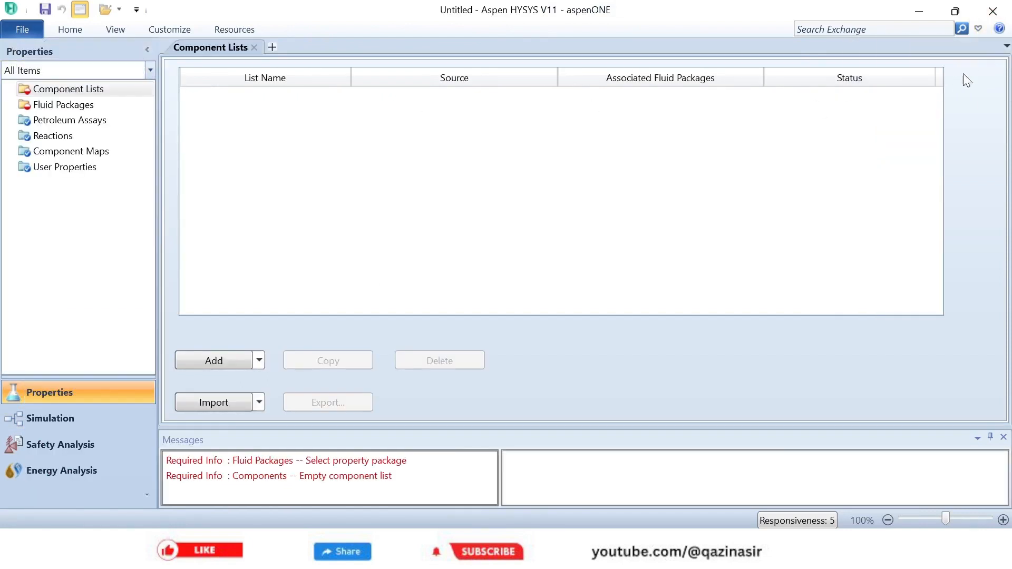
pyautogui.click(977, 29)
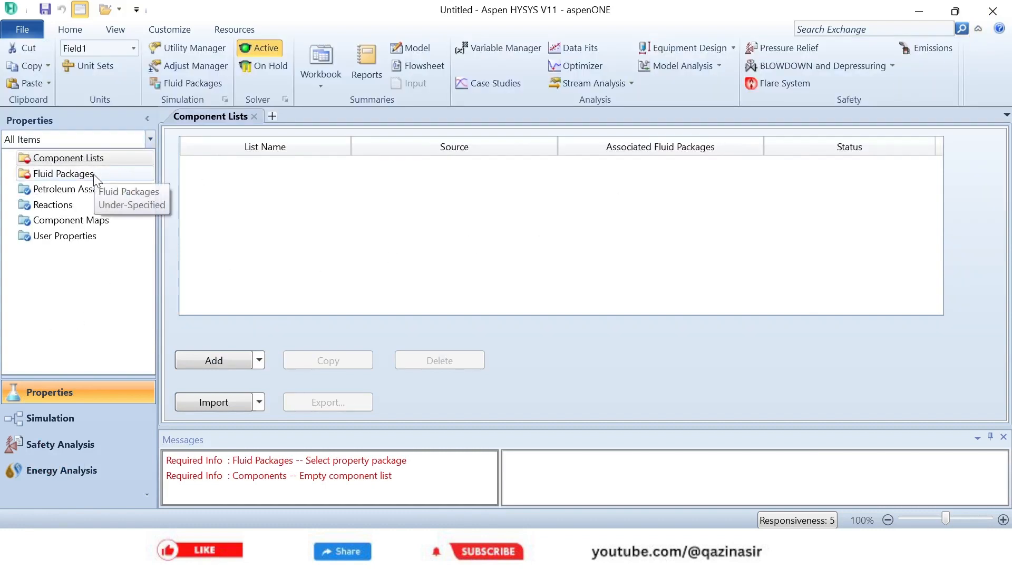
# - Import the component list FCC Components Celsius.cml from the Paks folder of Aspen HYSYS V11.0
pyautogui.click(225, 404)
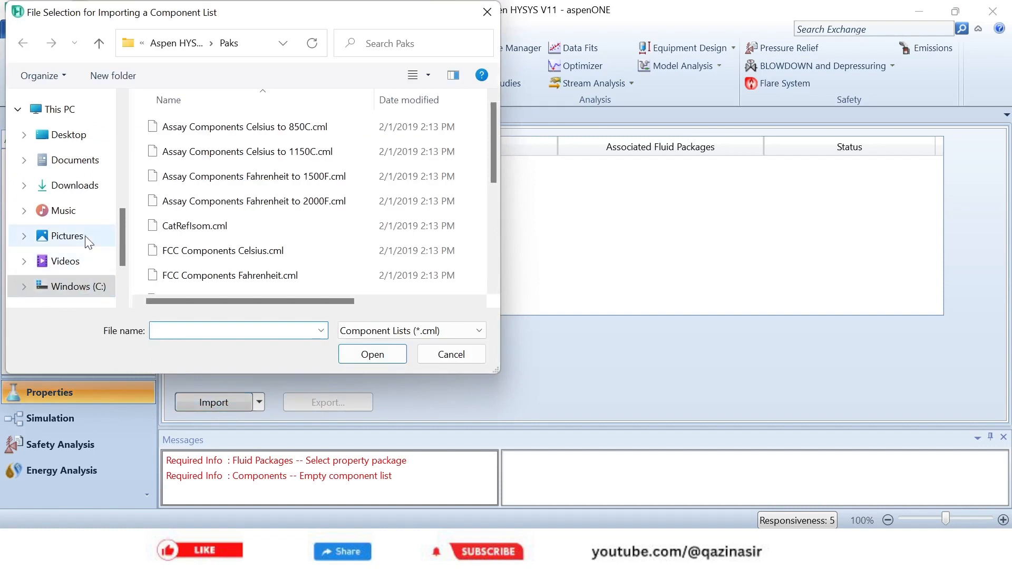
pyautogui.click(178, 44)
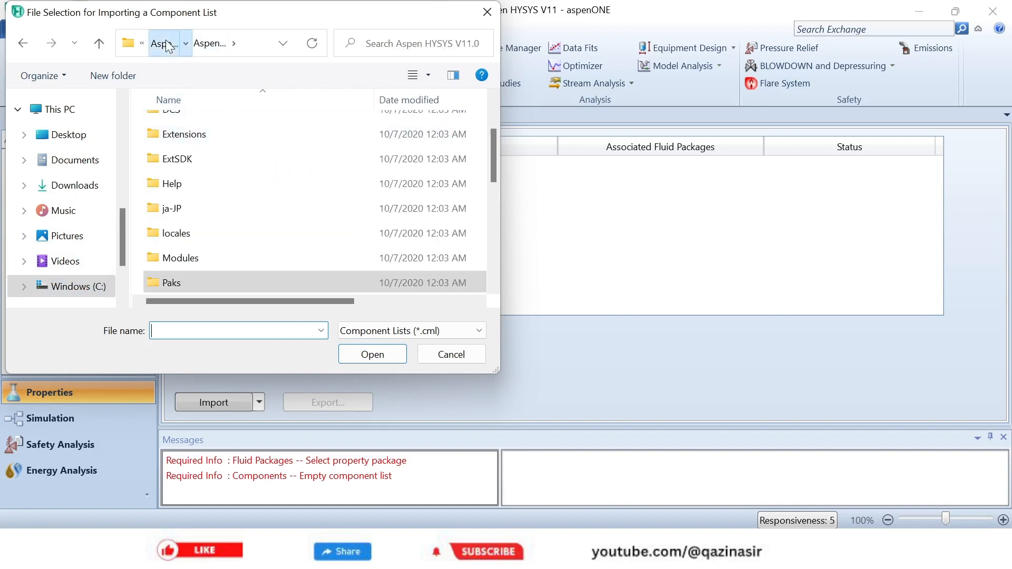
pyautogui.click(165, 43)
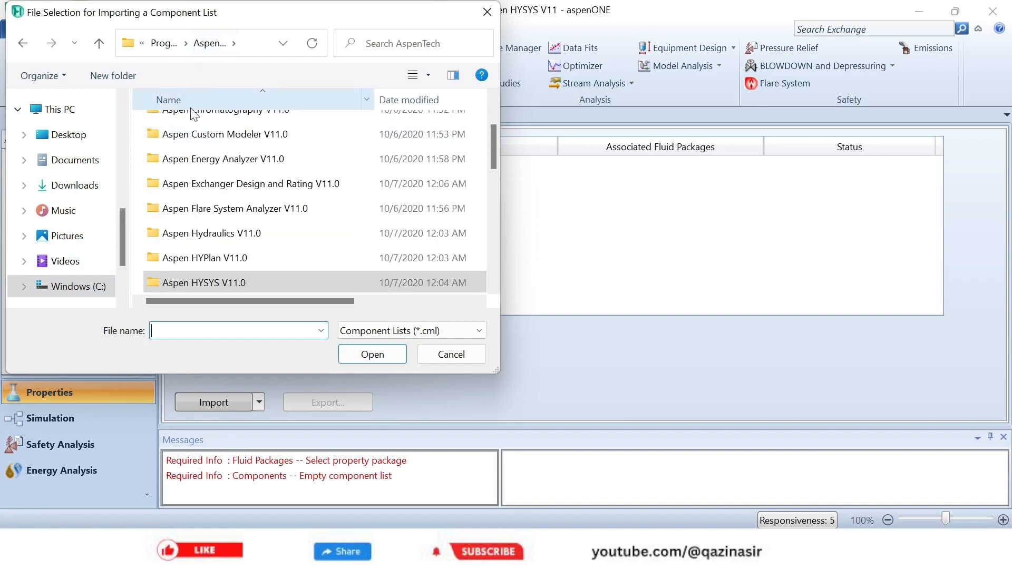
pyautogui.doubleClick(210, 286)
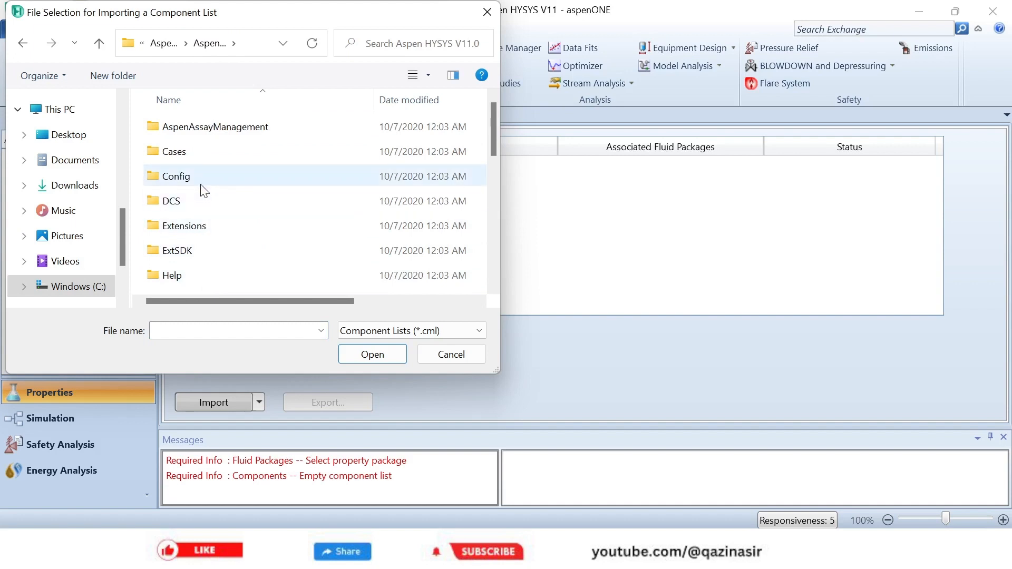
pyautogui.scroll(-5, 222, 211)
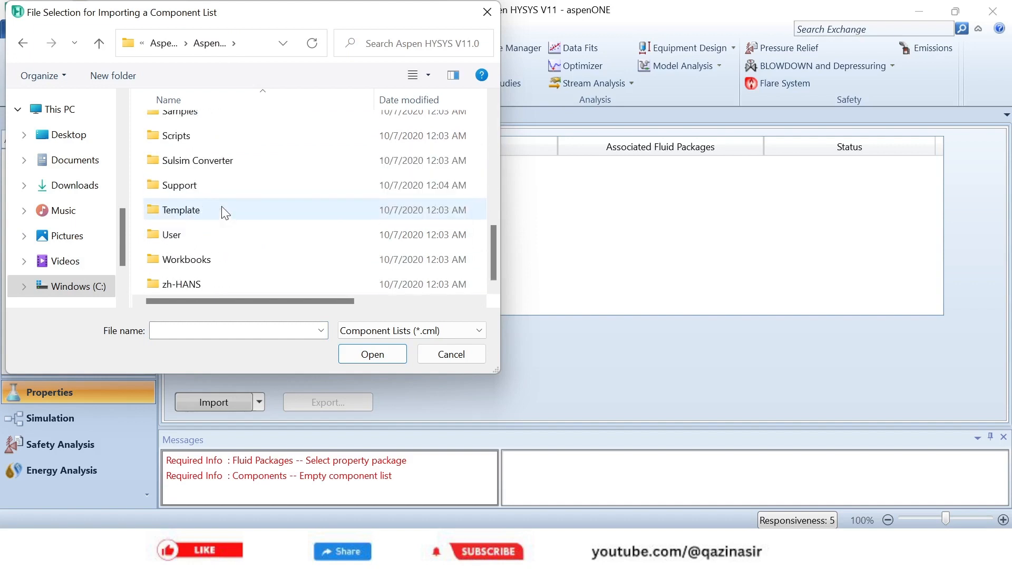
pyautogui.scroll(4, 226, 213)
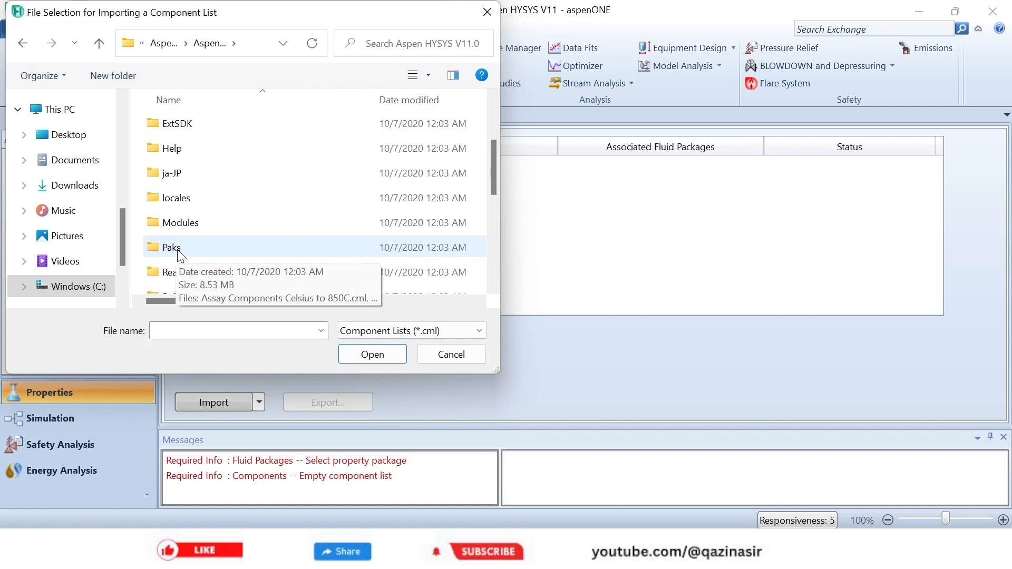
pyautogui.doubleClick(180, 256)
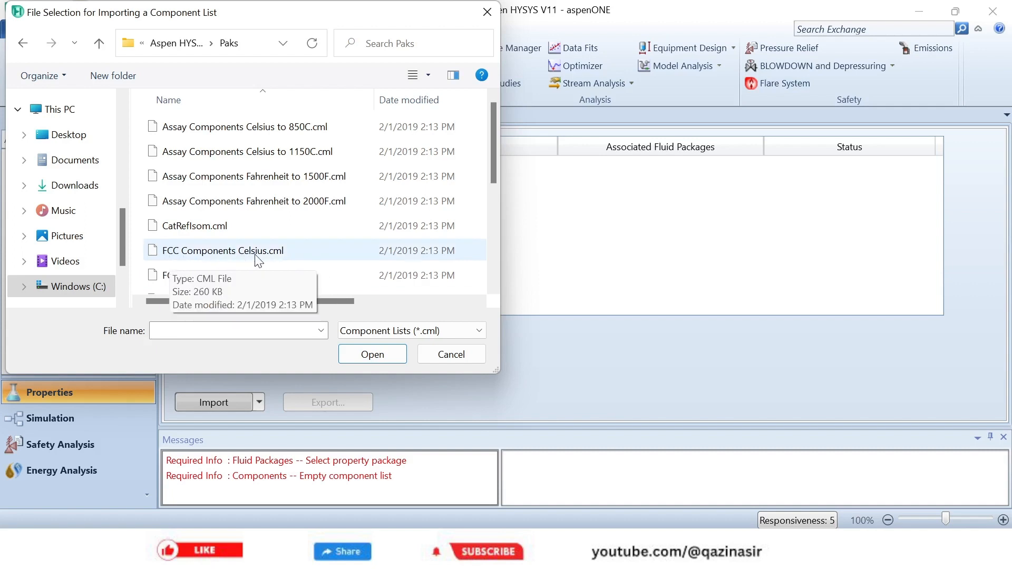
pyautogui.click(210, 252)
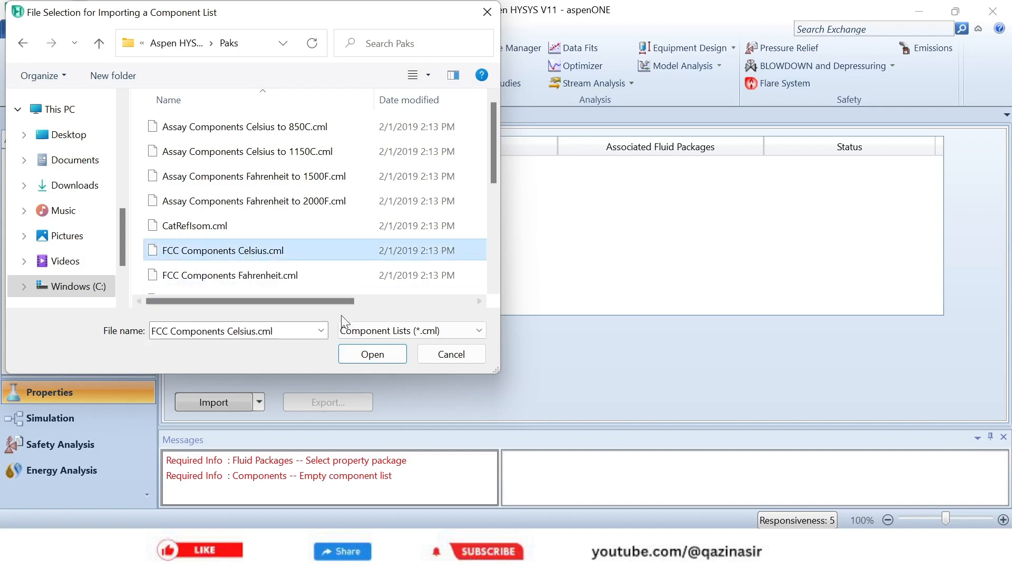
pyautogui.click(372, 355)
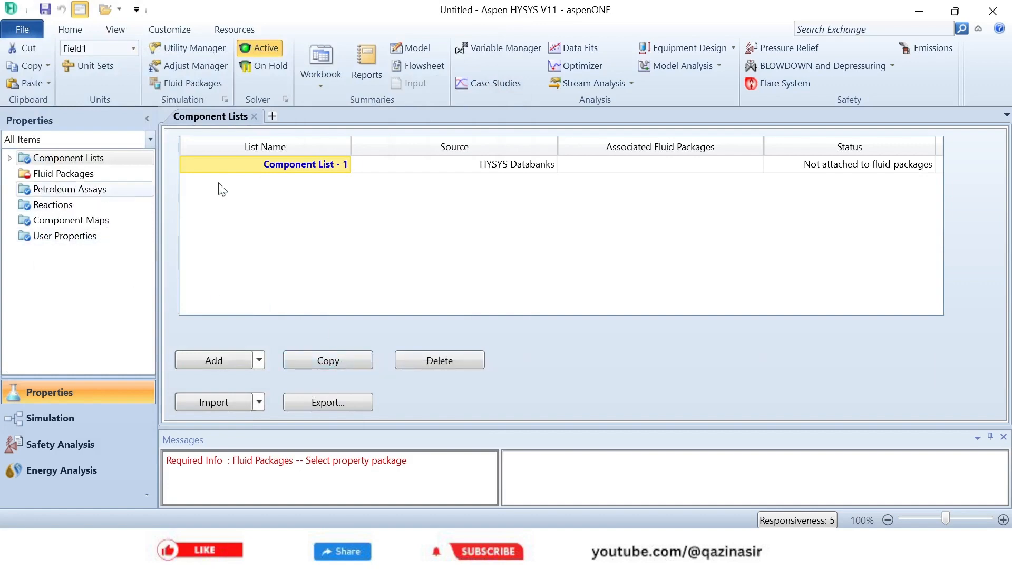
# - Review the components contained in the imported Component List - 1, then close its view
pyautogui.doubleClick(316, 164)
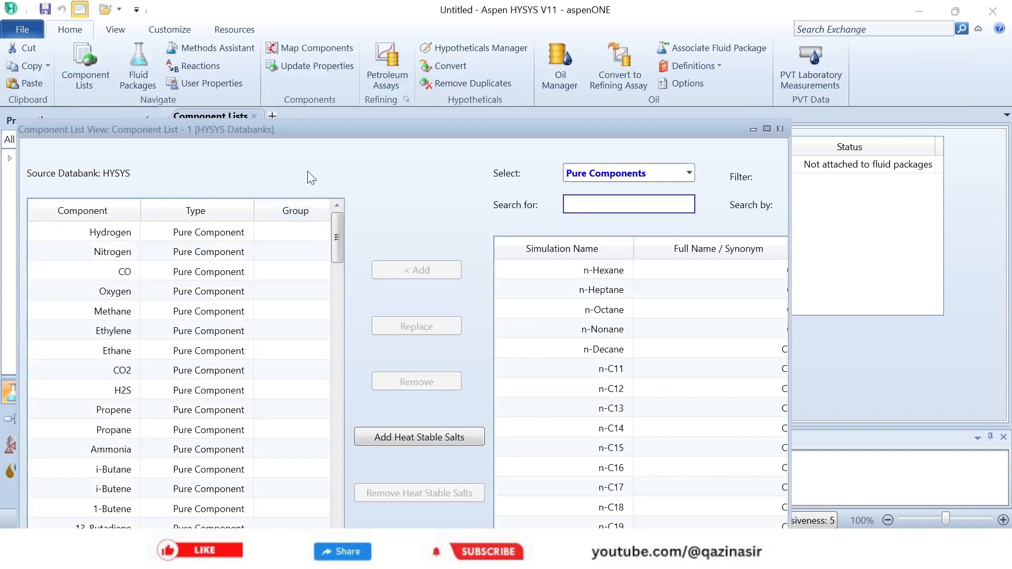
pyautogui.moveTo(340, 131); pyautogui.dragTo(491, 36)
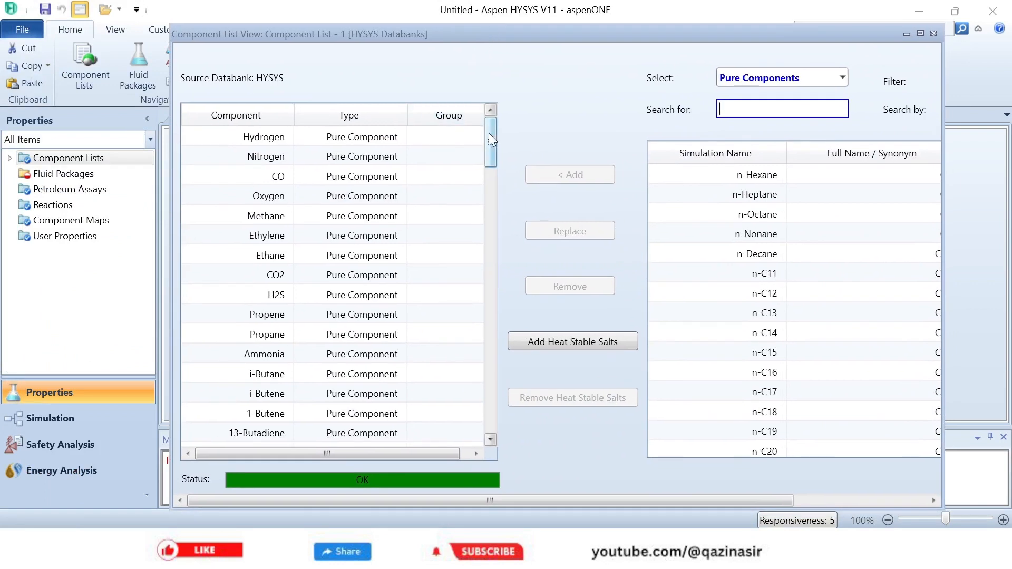
pyautogui.moveTo(489, 134); pyautogui.dragTo(494, 112)
pyautogui.moveTo(484, 150)
pyautogui.mouseDown()
pyautogui.moveTo(488, 422)
pyautogui.moveTo(482, 132)
pyautogui.mouseUp()
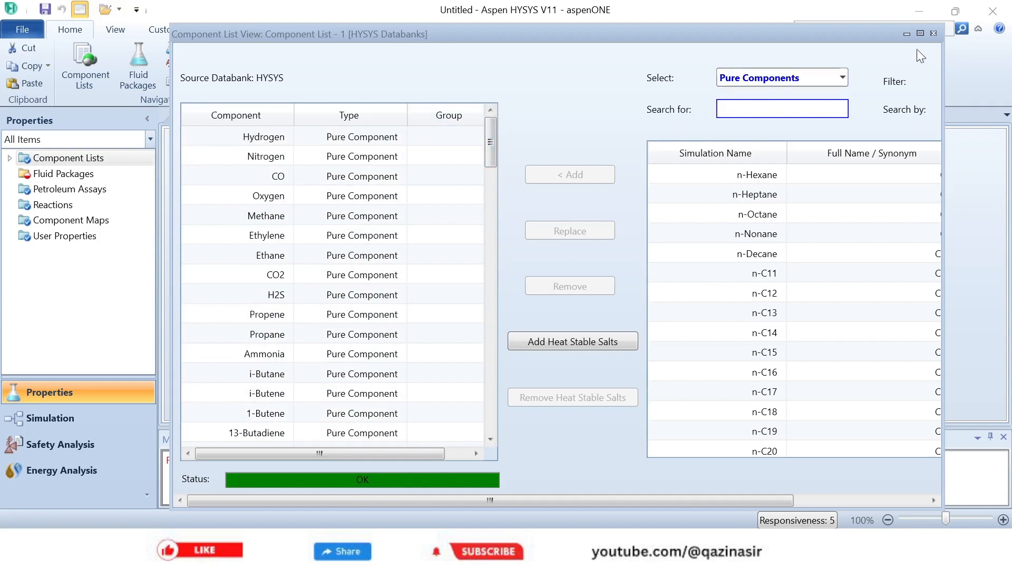
pyautogui.click(932, 33)
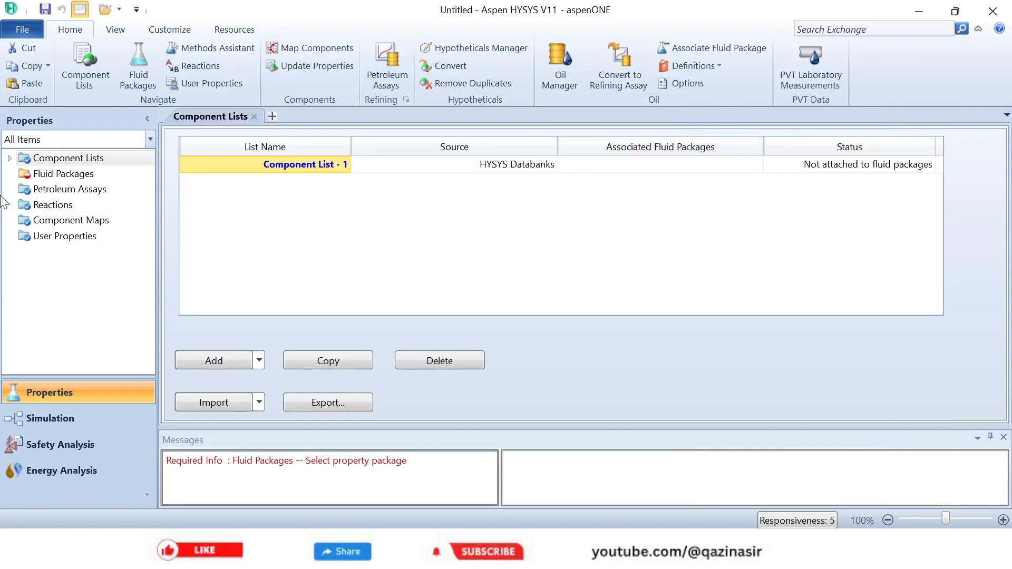
# - Add a fluid package for Component List - 1 using the Peng-Robinson property package
pyautogui.click(40, 179)
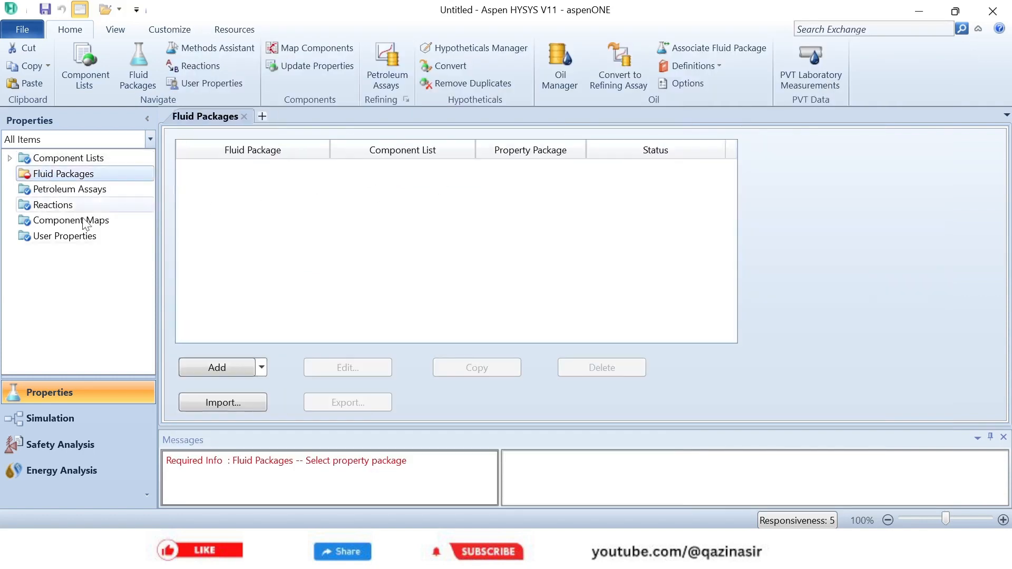
pyautogui.click(218, 369)
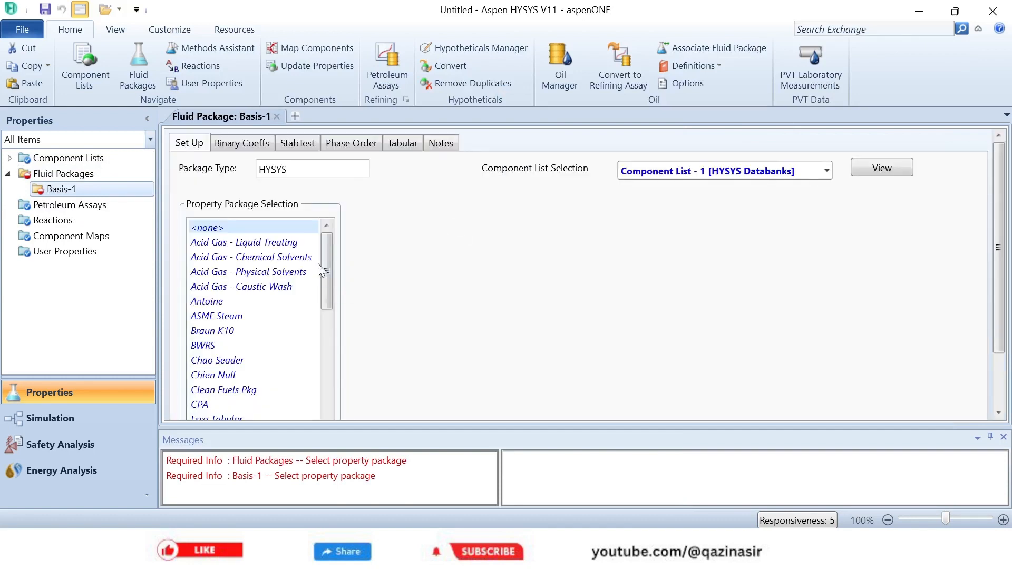
pyautogui.moveTo(327, 248); pyautogui.dragTo(325, 374)
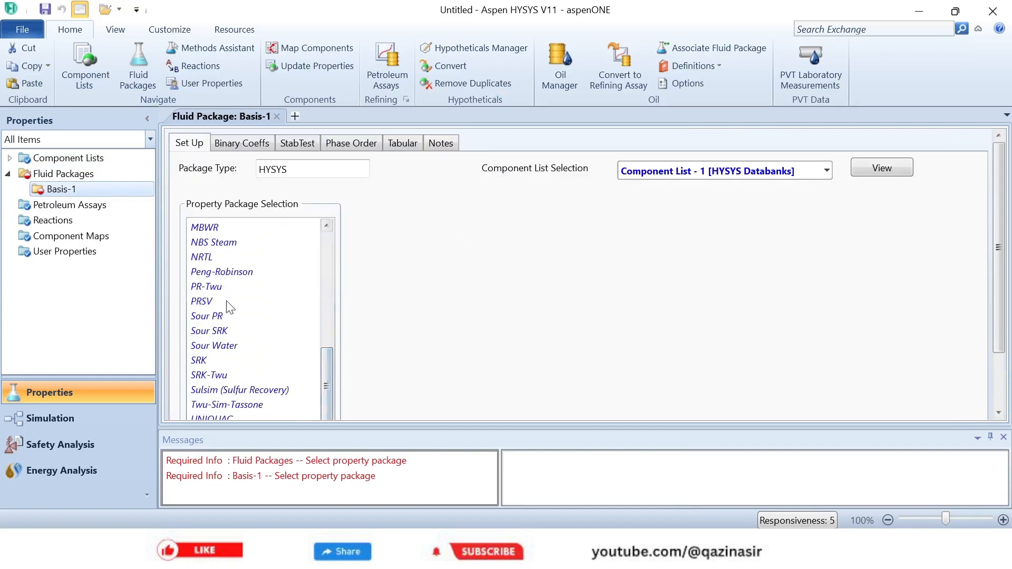
pyautogui.click(221, 272)
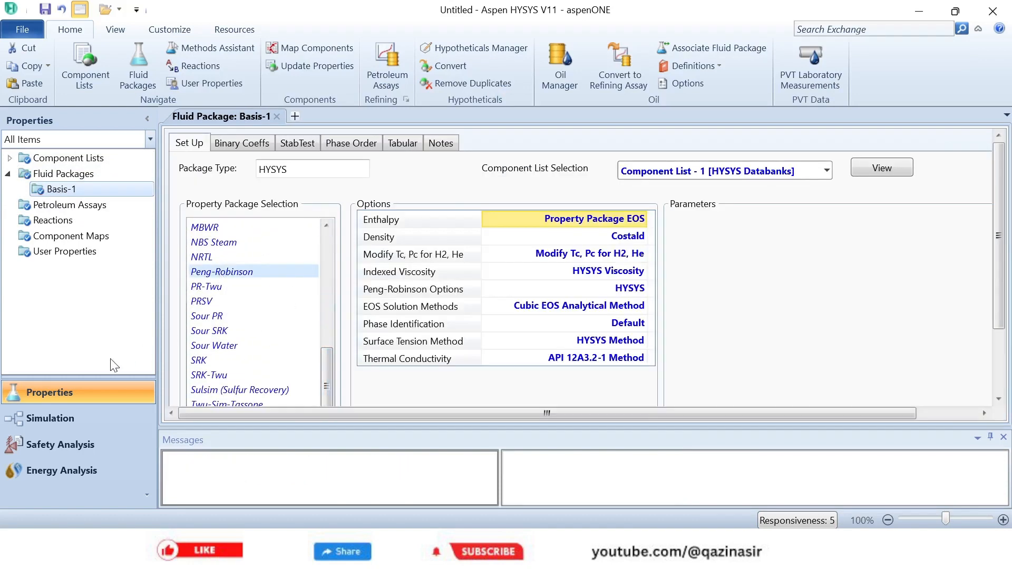
# - Enter the simulation environment and place a Fluidized Catalytic Cracking reactor on the main flowsheet
pyautogui.click(45, 419)
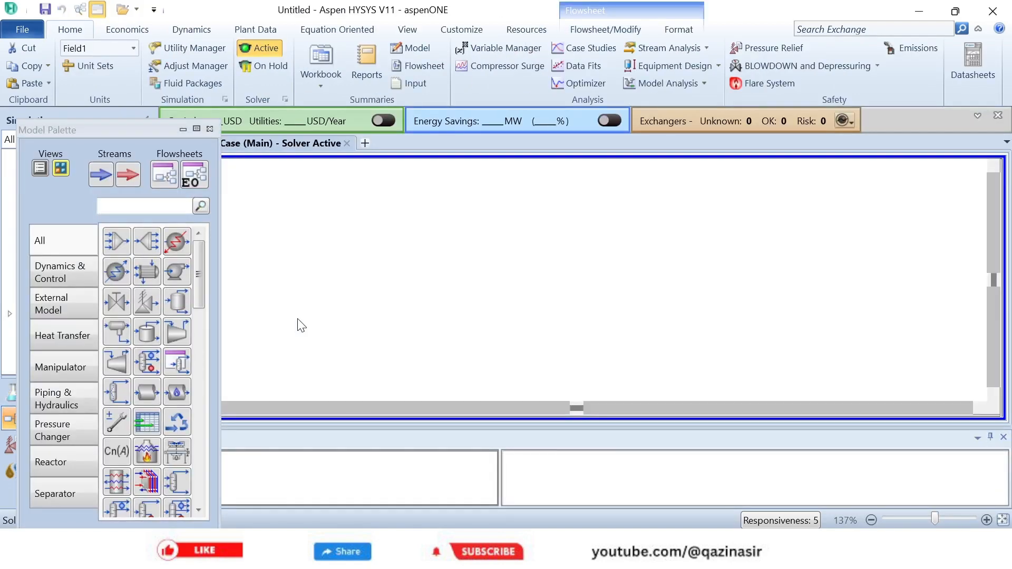
pyautogui.moveTo(80, 128); pyautogui.dragTo(147, 76)
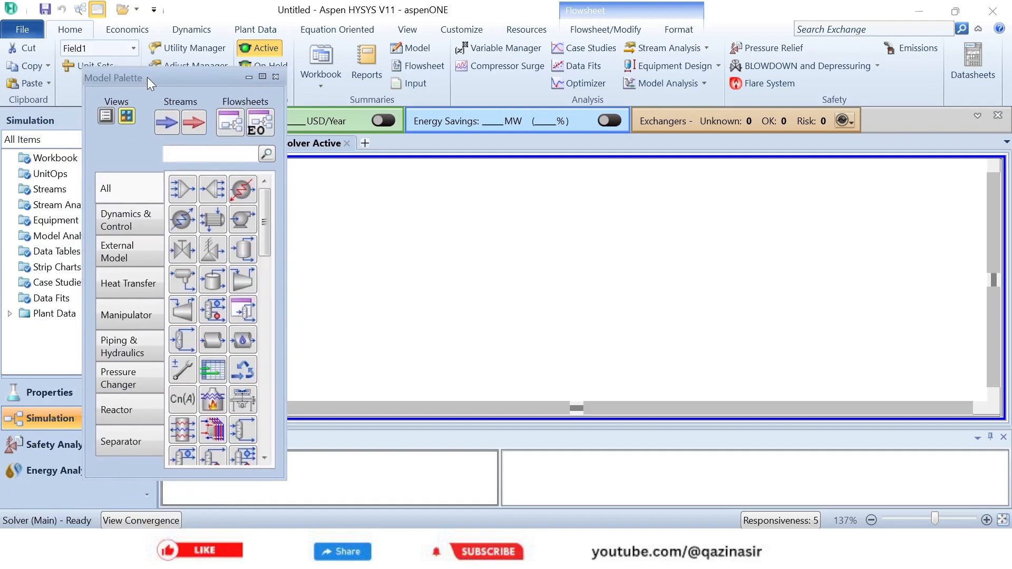
pyautogui.click(122, 420)
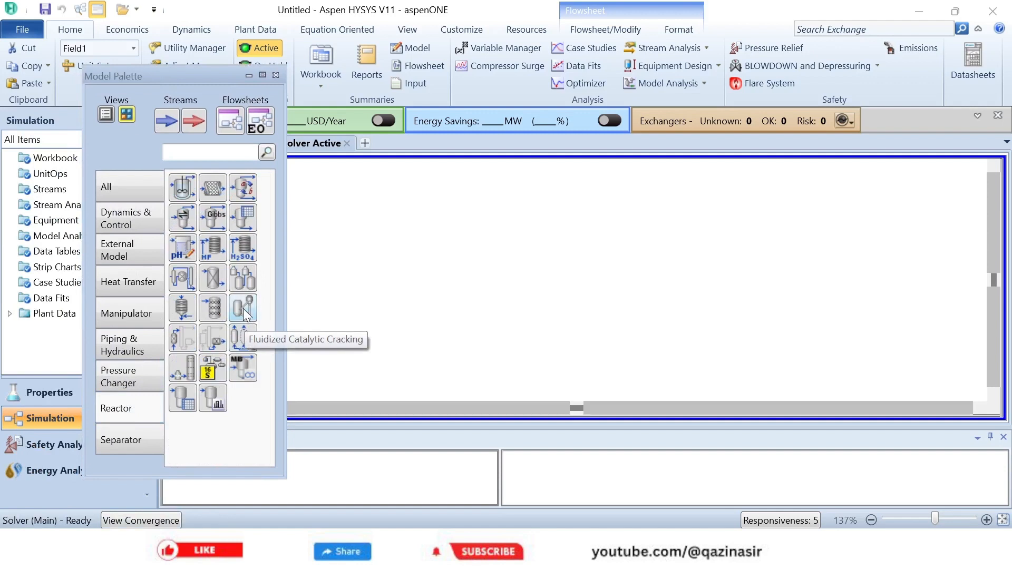
pyautogui.moveTo(242, 309); pyautogui.dragTo(473, 347)
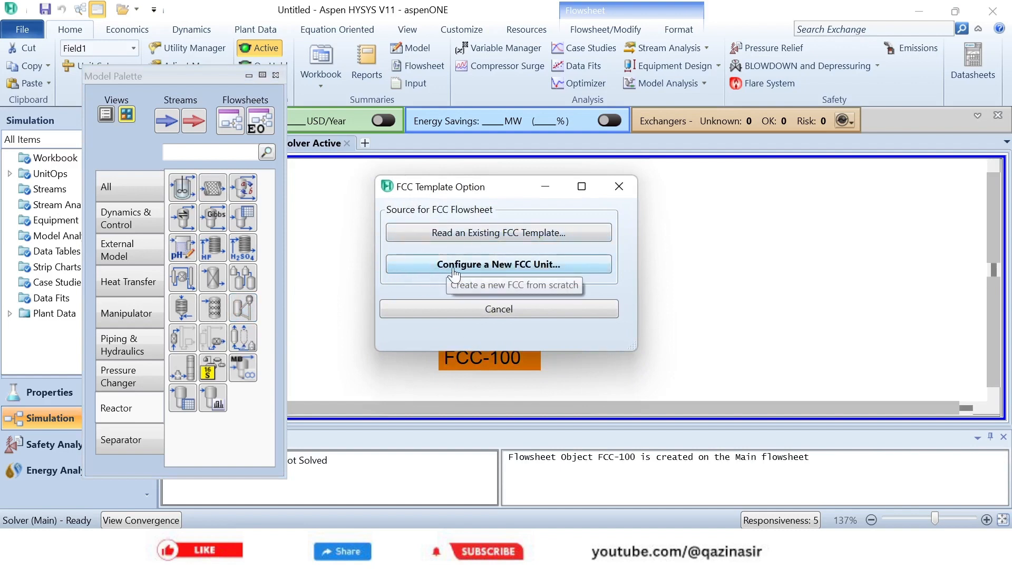
# - Configure a new FCC unit with one riser and a one-stage regenerator, include the fractionator, and proceed to the geometry page
pyautogui.click(518, 273)
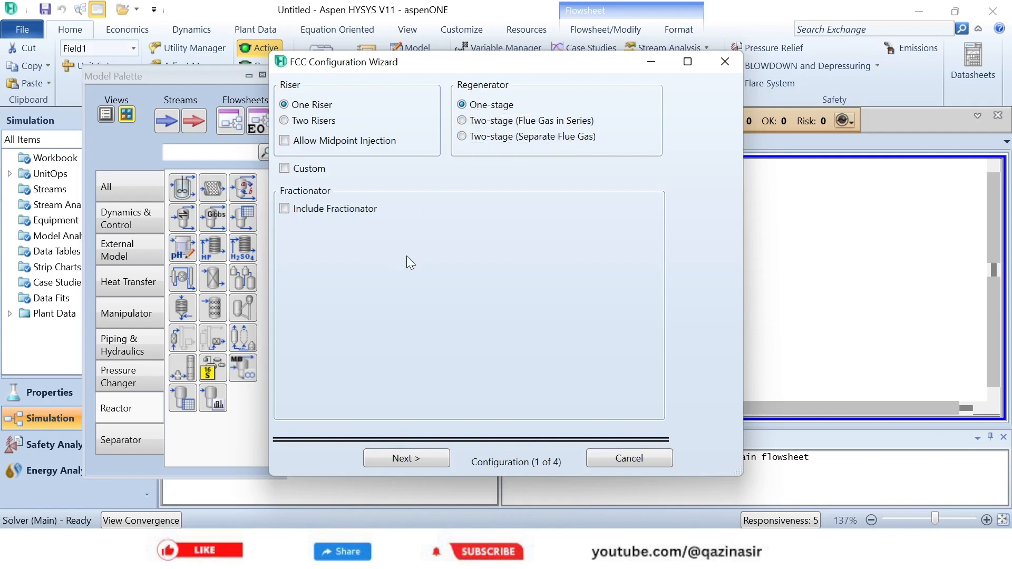
pyautogui.click(288, 213)
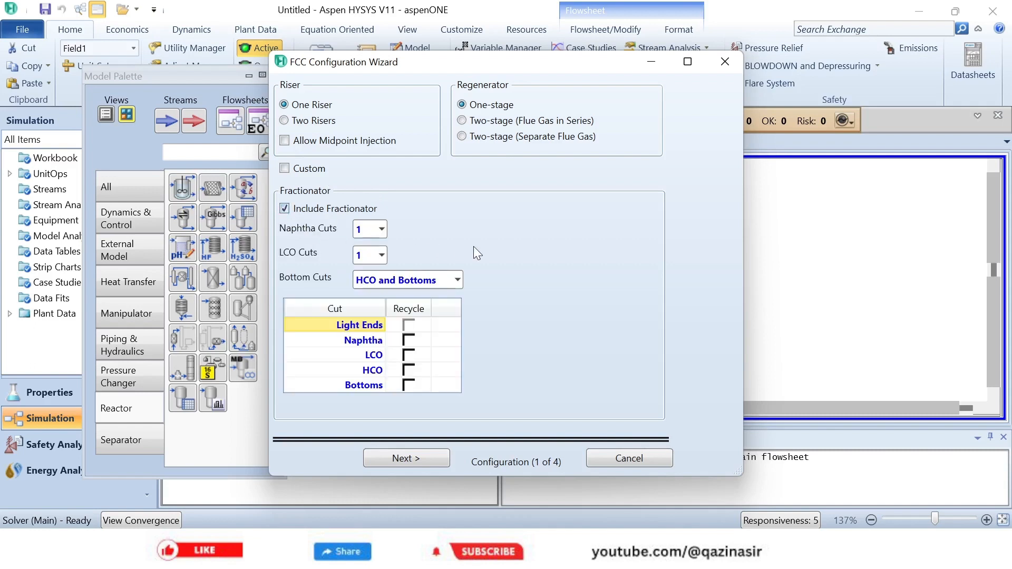
pyautogui.click(410, 458)
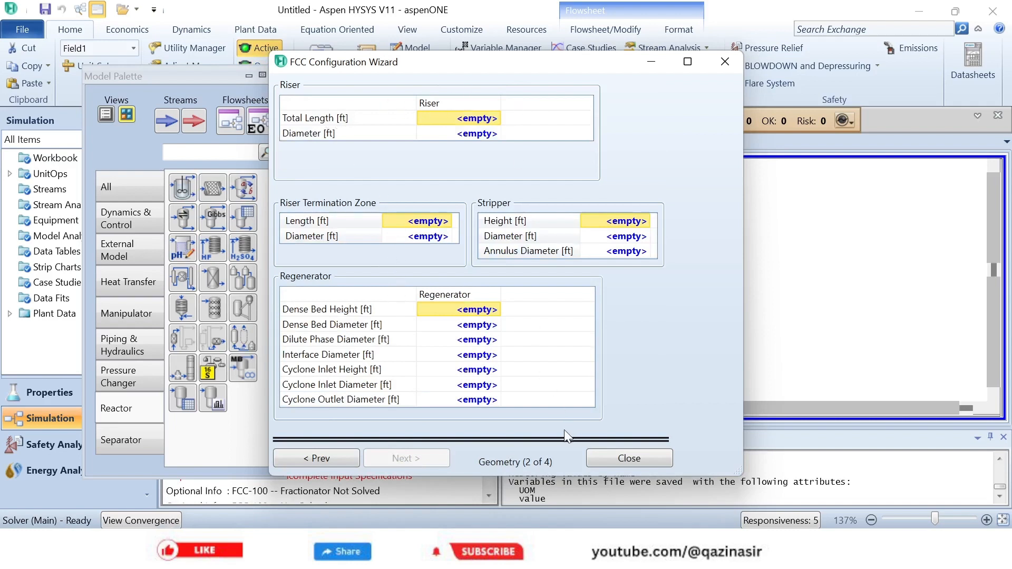
# - Switch to Excel to review the FCC input data in the FCC Excel Sheet, then return to the FCC configuration wizard
pyautogui.click(419, 525)
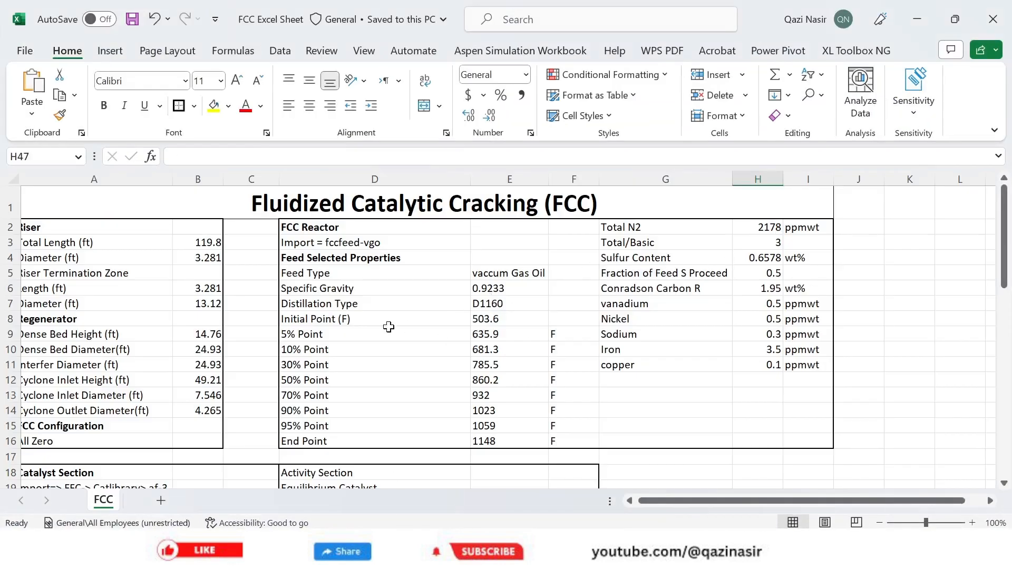
pyautogui.click(629, 501)
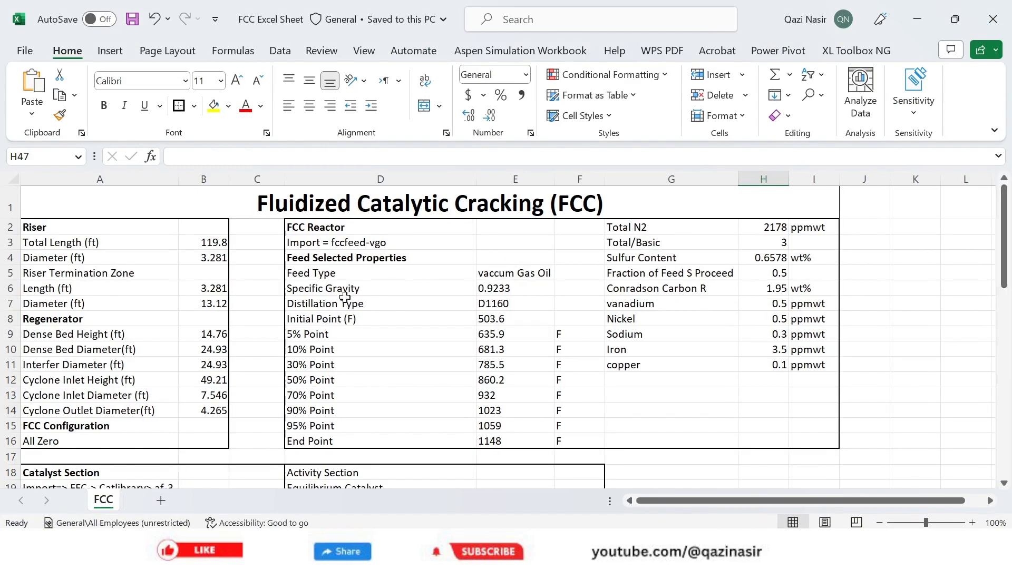
pyautogui.scroll(-13, 373, 309)
pyautogui.scroll(13, 373, 309)
pyautogui.click(918, 21)
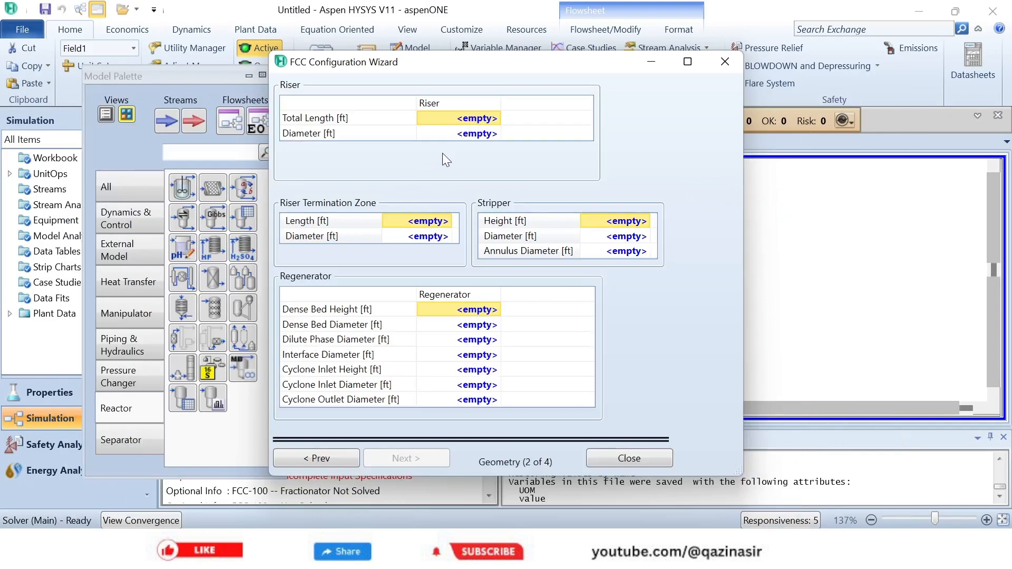
# - Set the riser's total length to 119.8 ft and its diameter to 3.281 ft
pyautogui.click(476, 123)
pyautogui.write('119.')
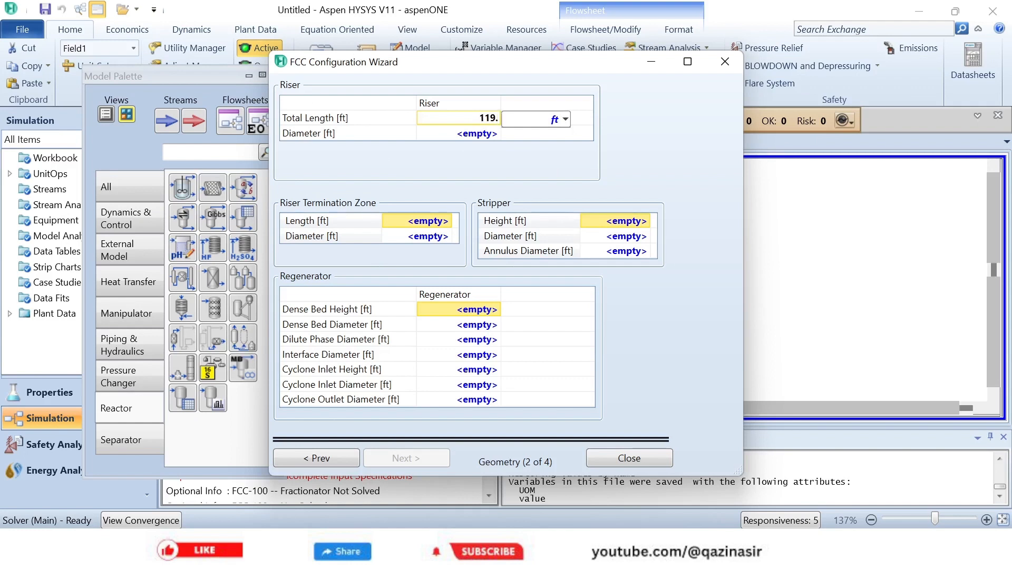
pyautogui.write('8')
pyautogui.click(473, 136)
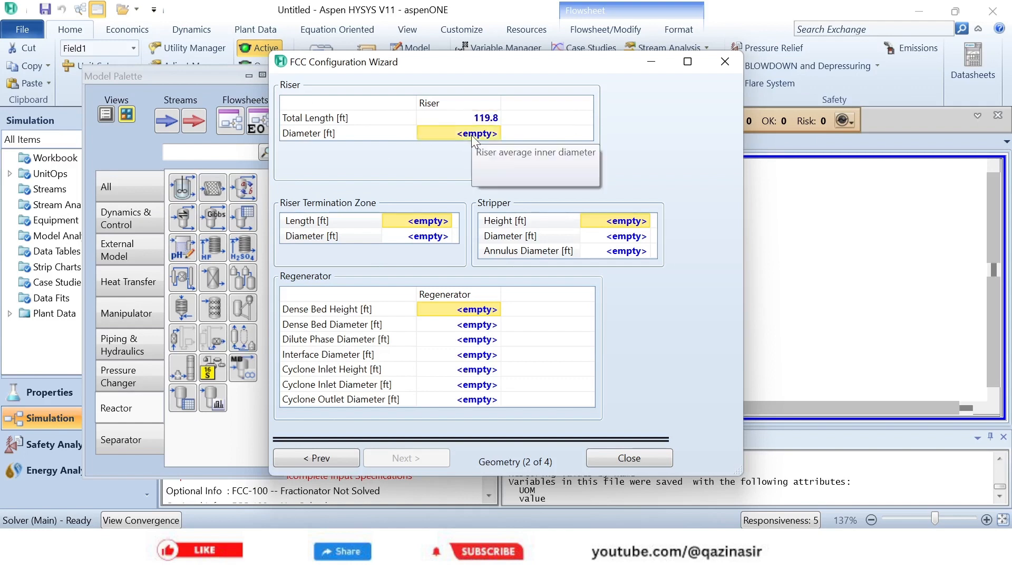
pyautogui.click(471, 135)
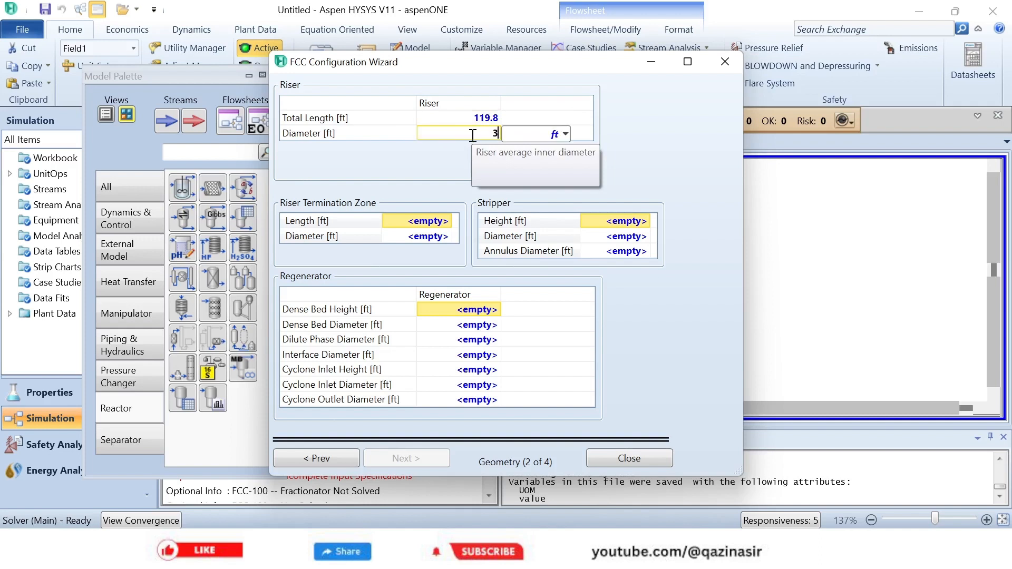
pyautogui.write('3.281')
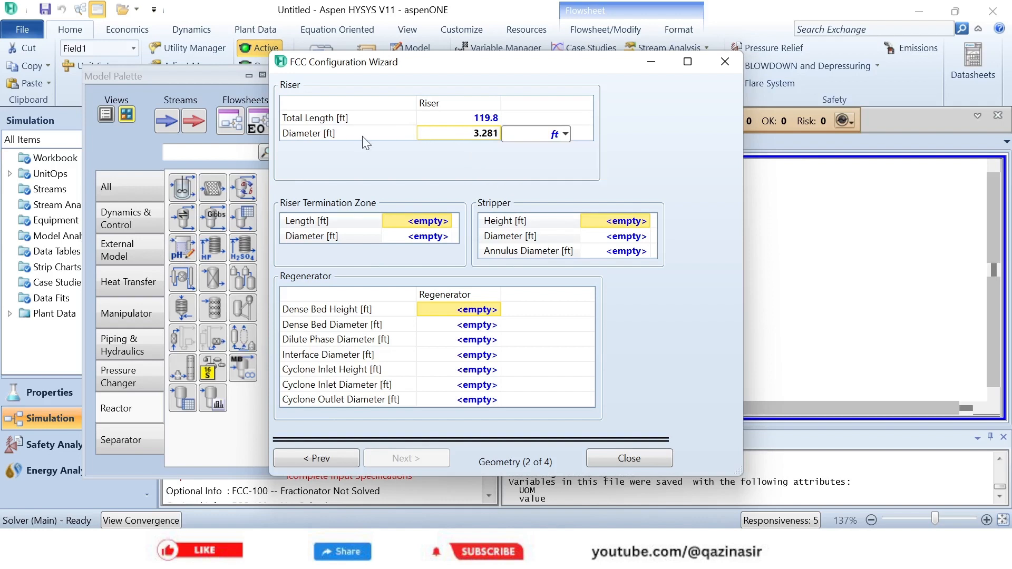
pyautogui.press('Return')
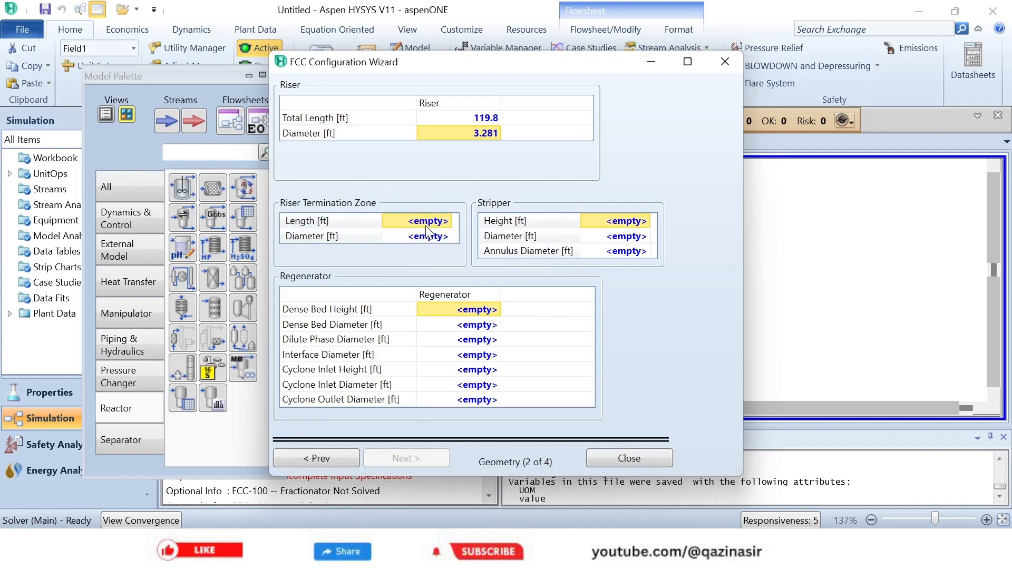
# - Set the riser termination zone's length to 3.281 ft and its diameter to 13.12 ft
pyautogui.write('3.2')
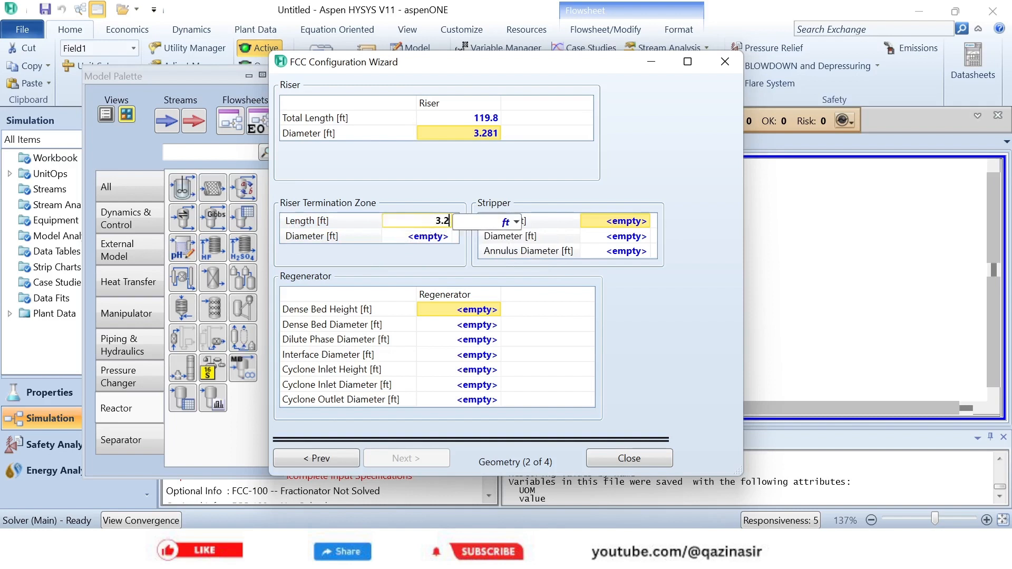
pyautogui.write('81')
pyautogui.click(429, 235)
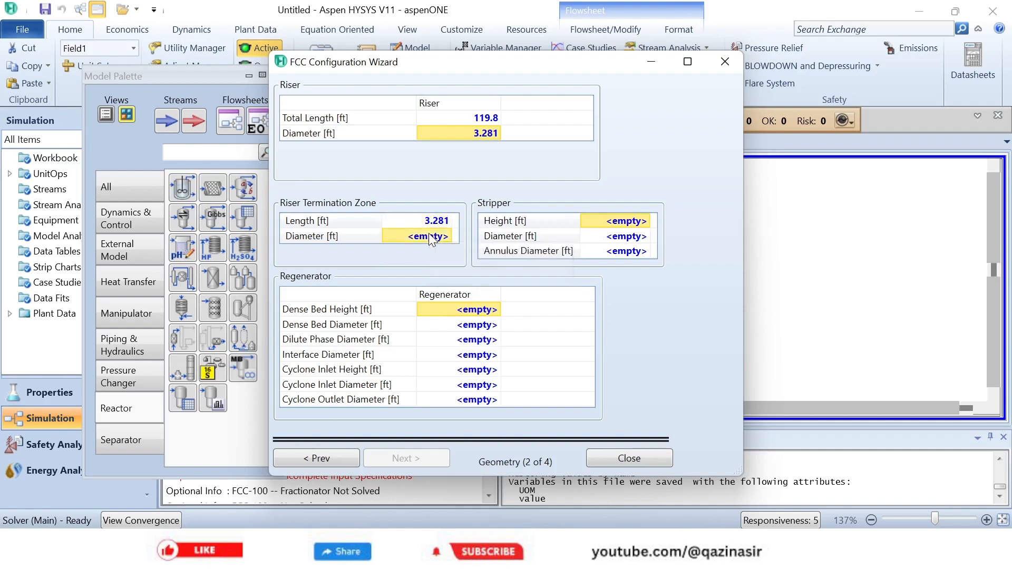
pyautogui.write('1')
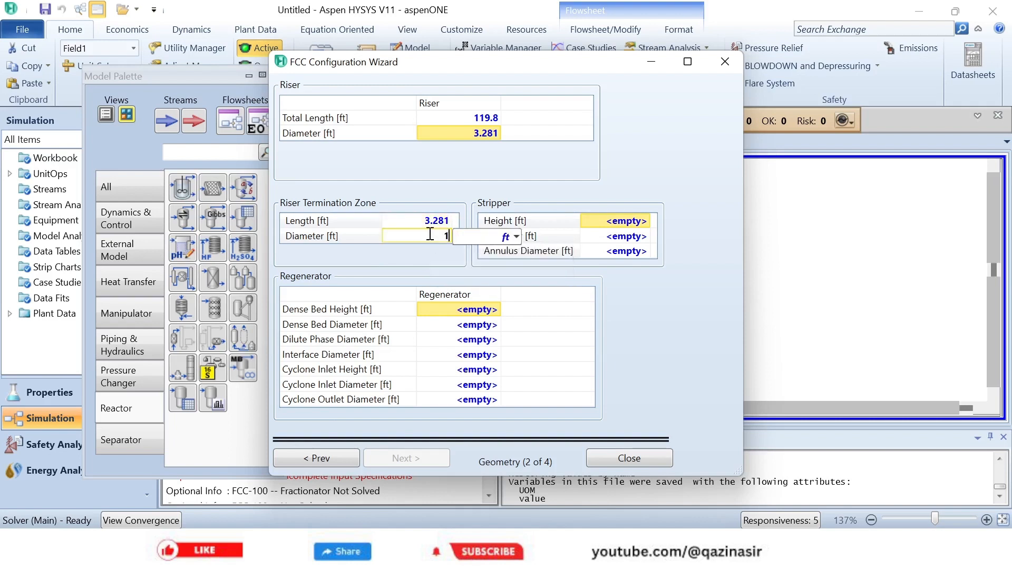
pyautogui.write('3.12')
pyautogui.press('Return')
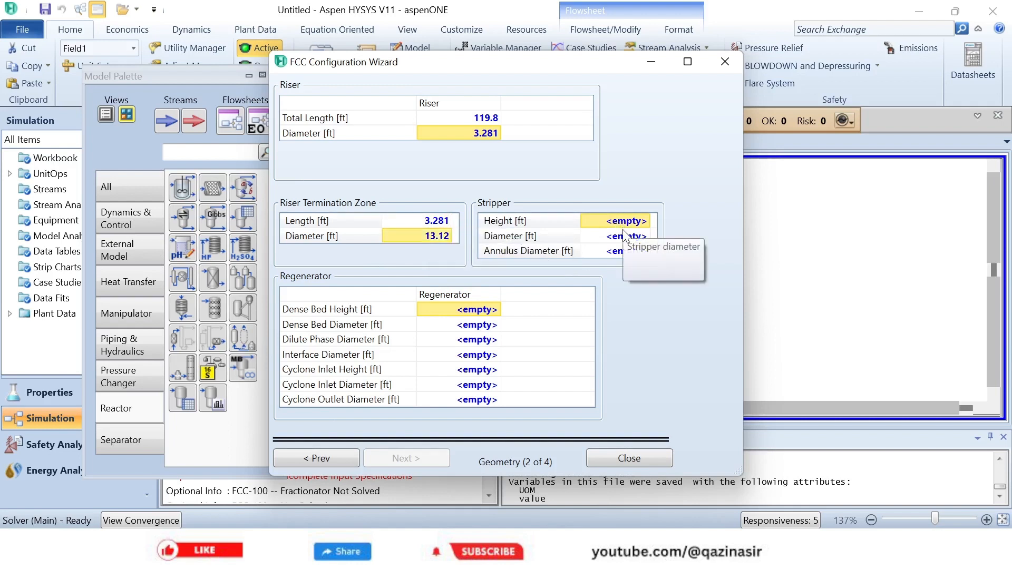
# - Define the stripper geometry with height 26.25 ft, diameter 9.843 ft and annulus diameter 4.265 ft
pyautogui.write('26')
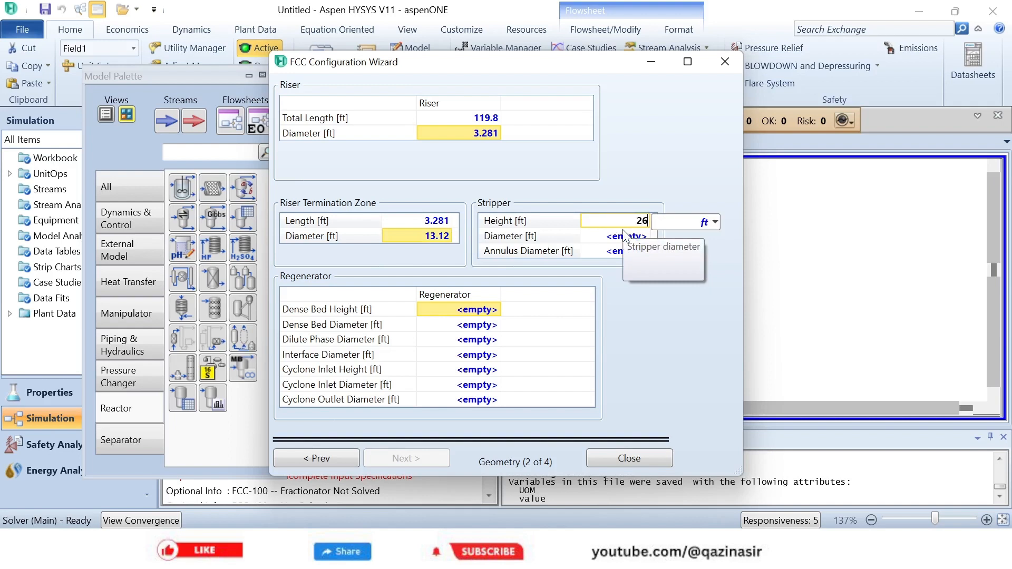
pyautogui.write('.25')
pyautogui.click(622, 239)
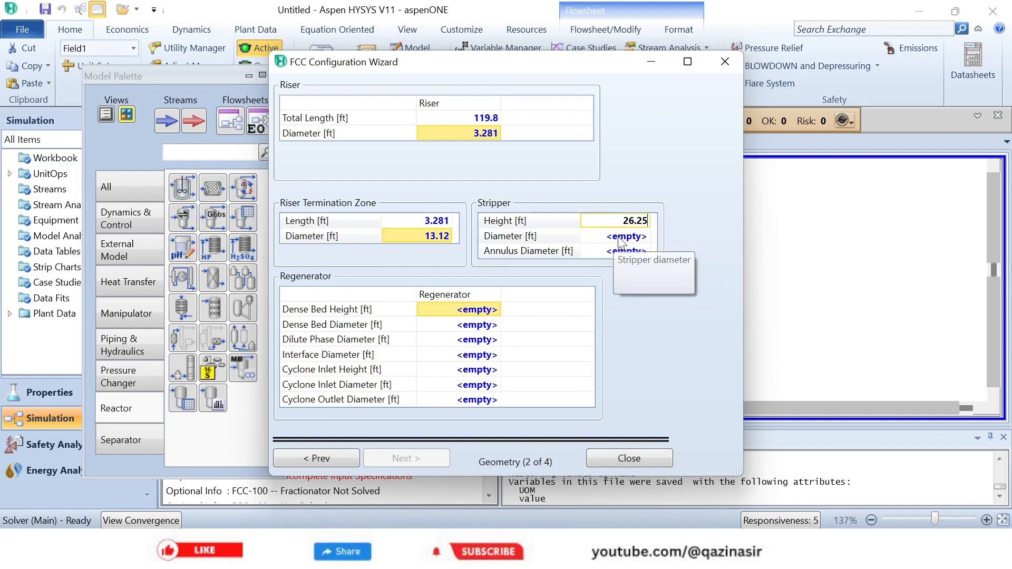
pyautogui.write('9.')
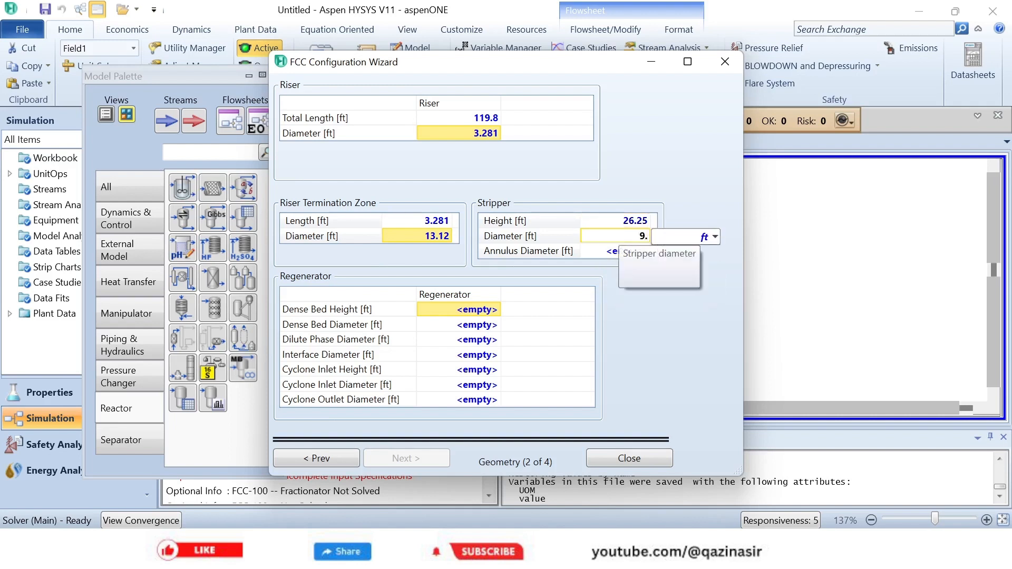
pyautogui.write('843')
pyautogui.press('Return')
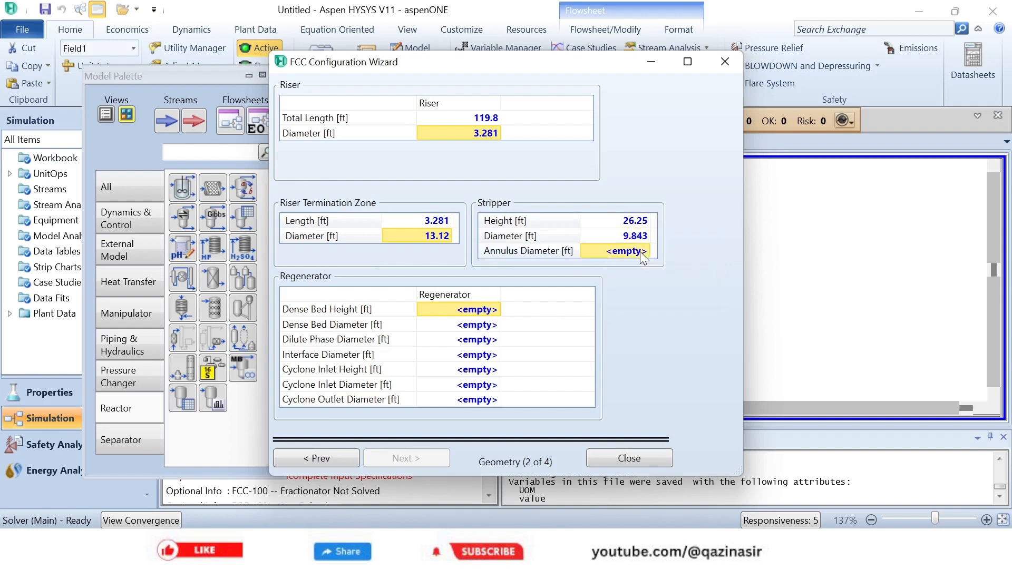
pyautogui.write('4')
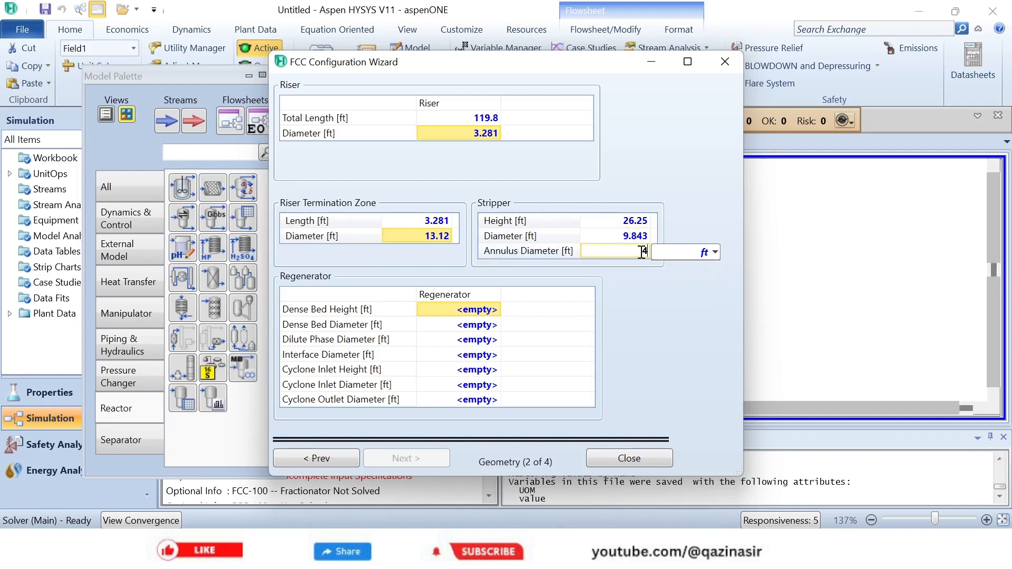
pyautogui.write('.265')
pyautogui.press('Return')
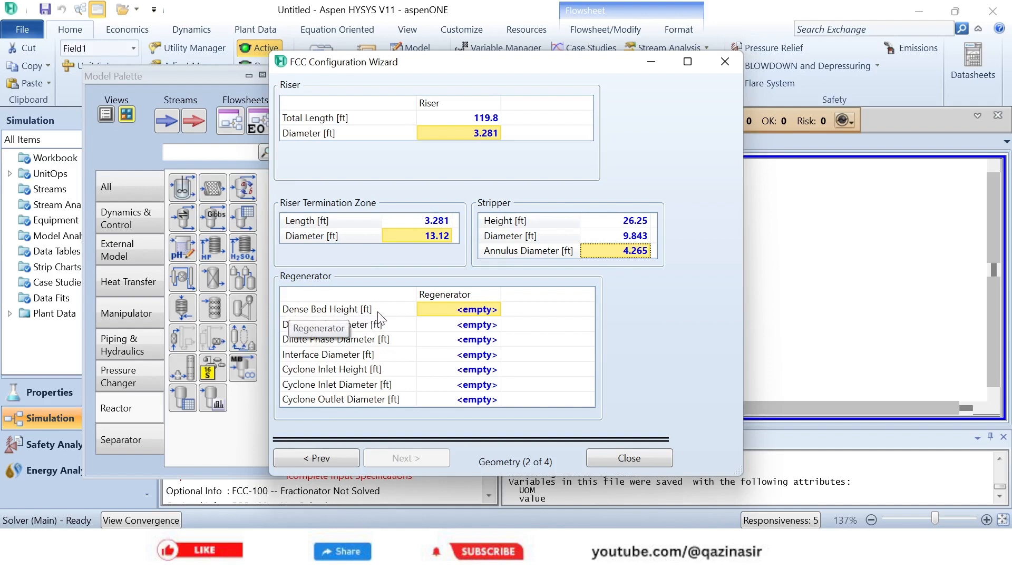
# - Set the regenerator's dense bed height to 14.76 ft and dense bed diameter to 24.93 ft
pyautogui.click(449, 312)
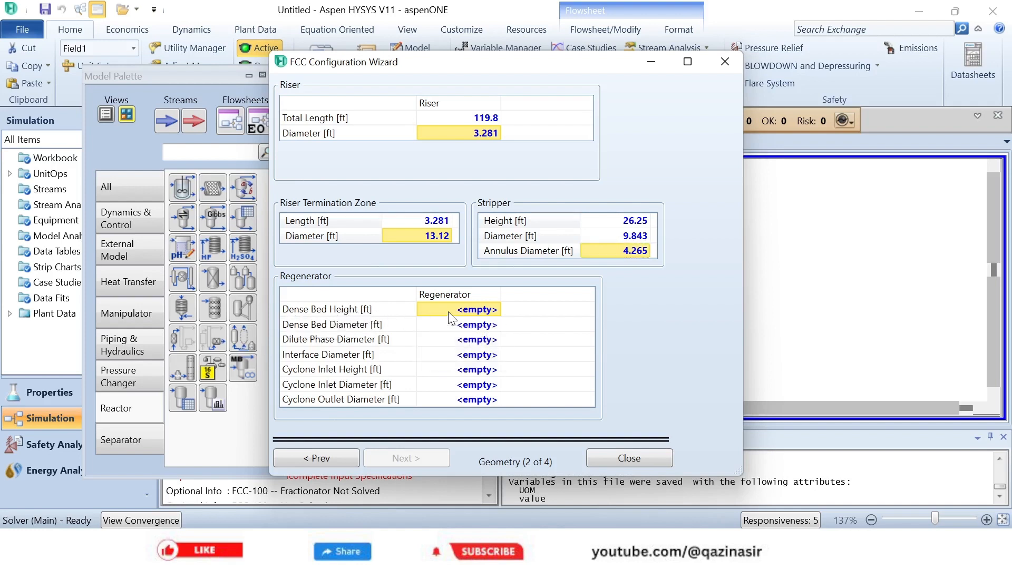
pyautogui.write('14.')
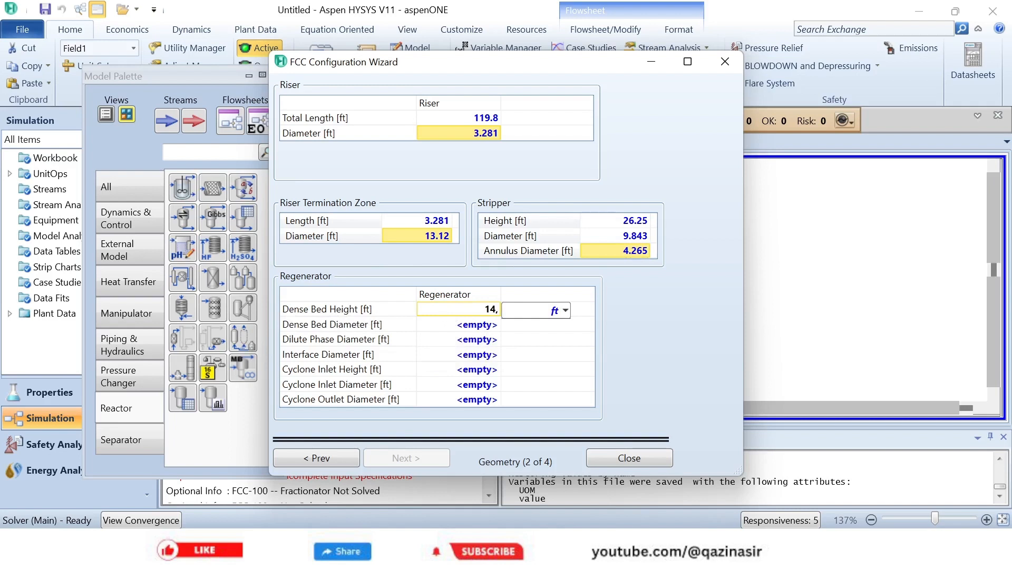
pyautogui.press('BackSpace')
pyautogui.write('.76')
pyautogui.press('Return')
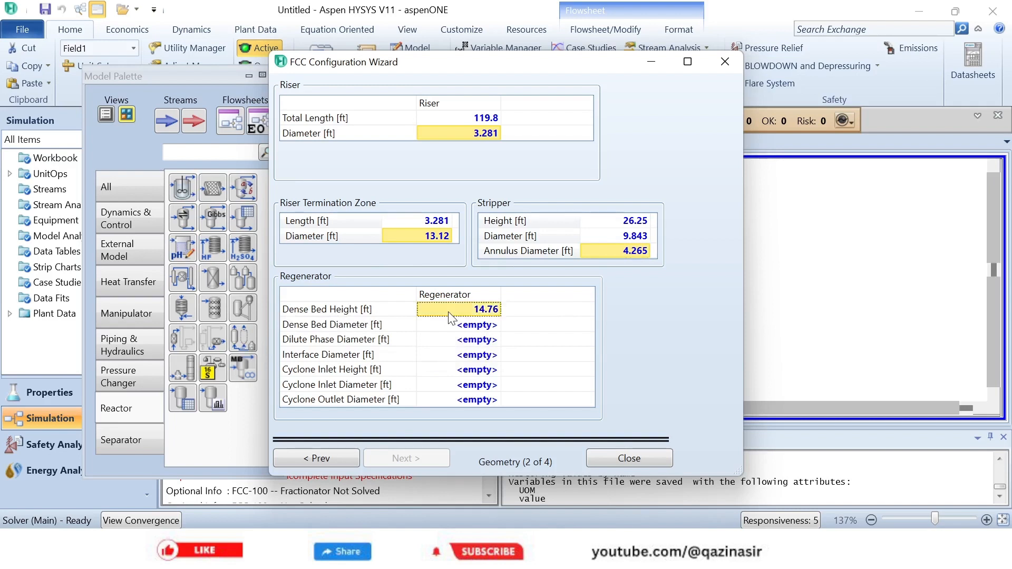
pyautogui.click(471, 327)
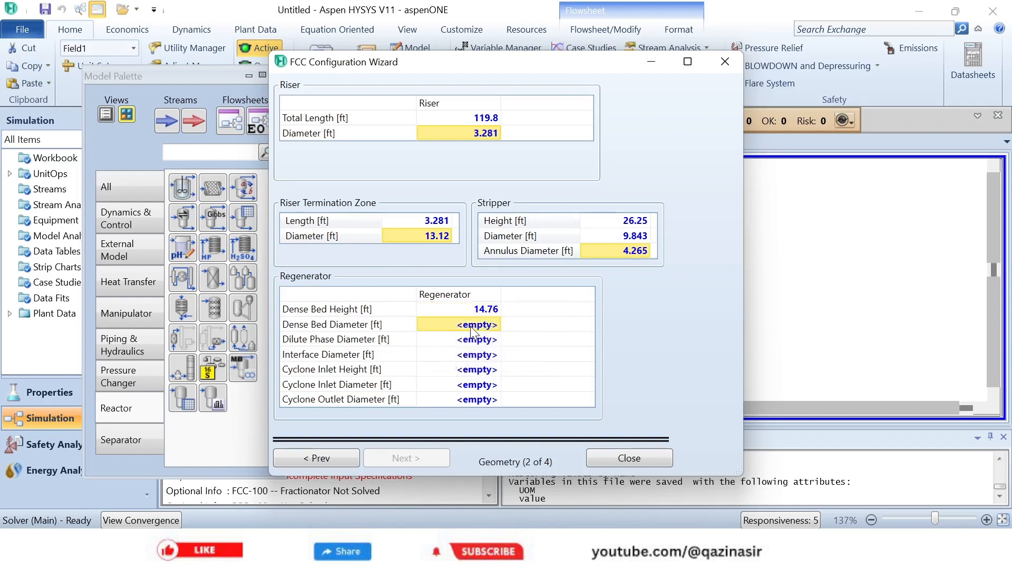
pyautogui.write('24')
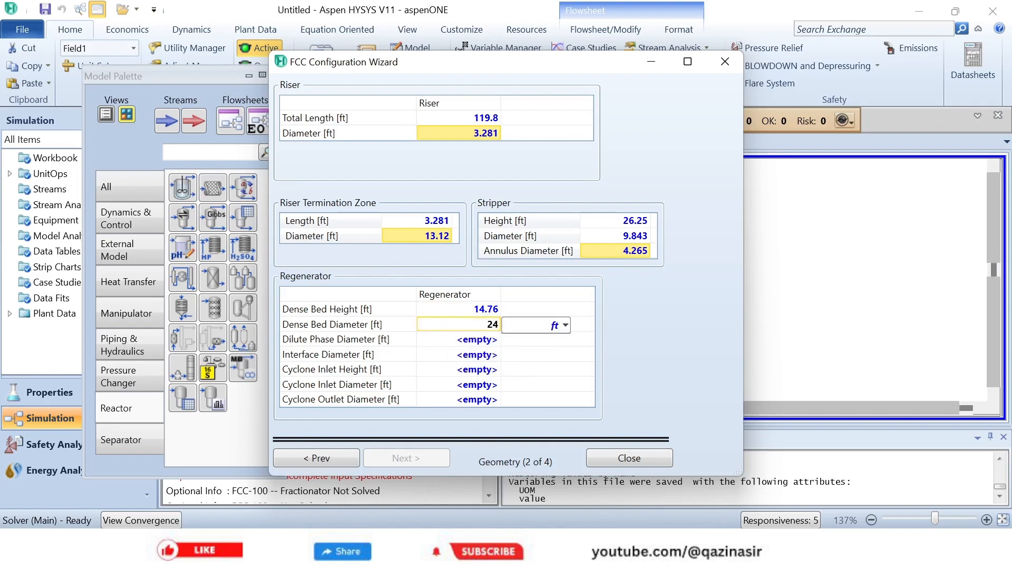
pyautogui.write('.93')
# - Set both the dilute phase diameter and the interface diameter of the regenerator to 24.93 ft
pyautogui.click(483, 342)
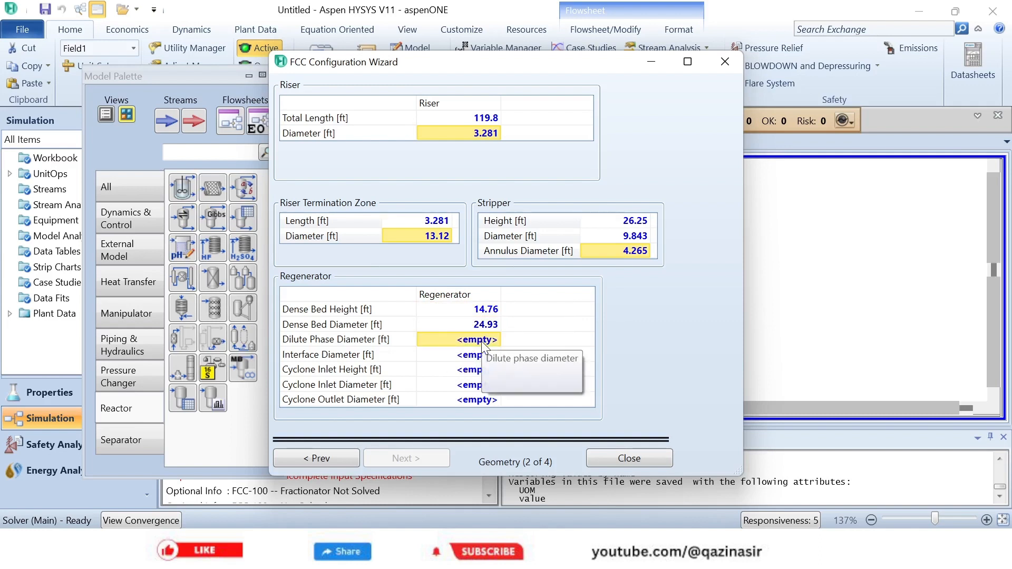
pyautogui.write('24.93')
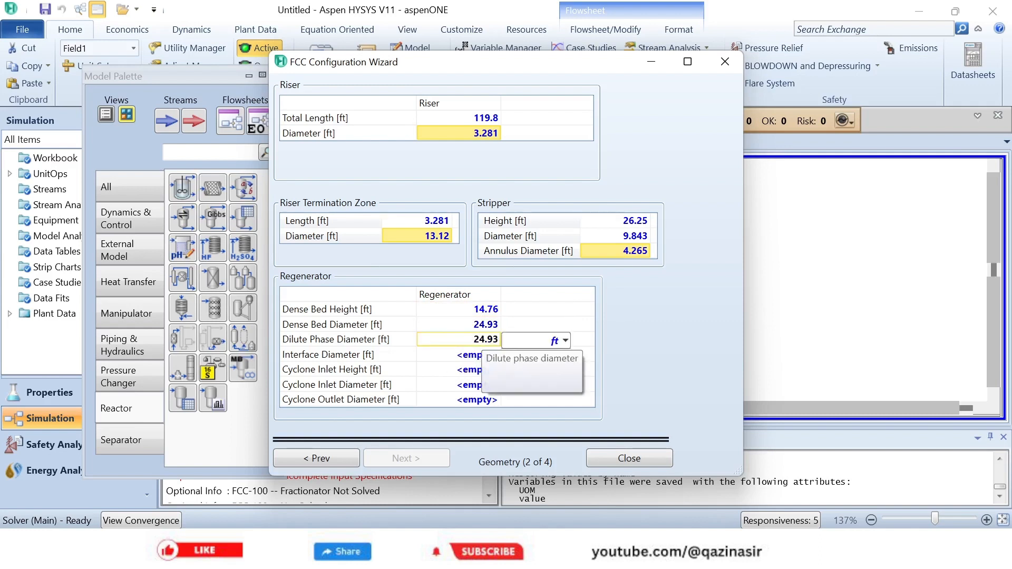
pyautogui.click(461, 359)
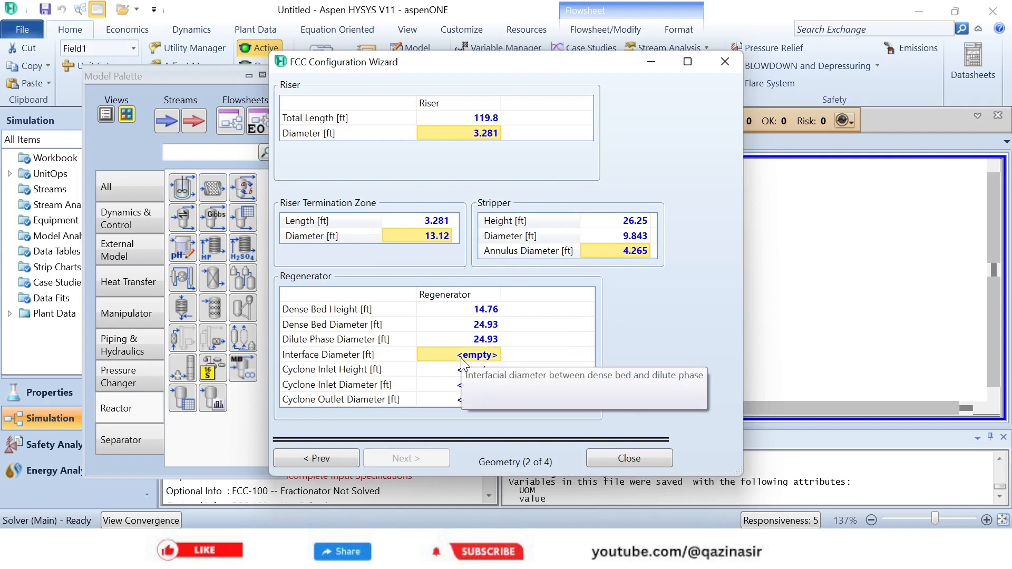
pyautogui.write('24')
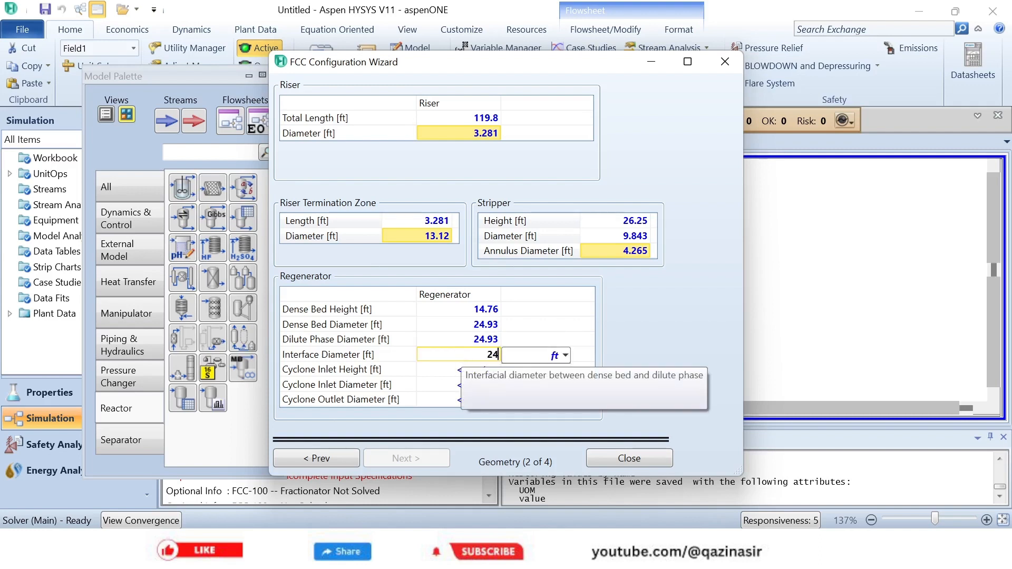
pyautogui.write('.93')
# - Set the regenerator's cyclone inlet height to 49.21 ft and cyclone inlet diameter to 7.546 ft
pyautogui.click(438, 368)
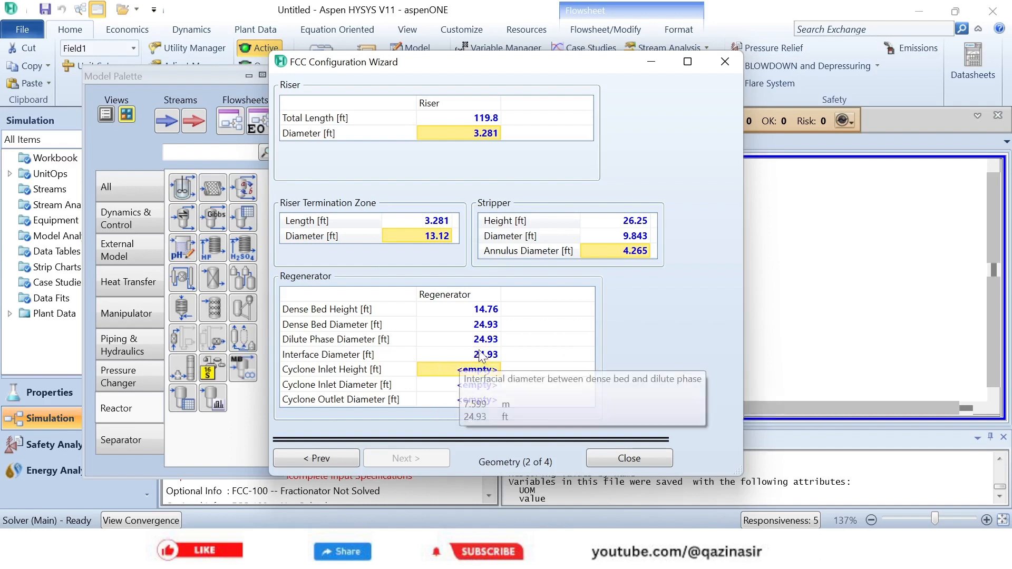
pyautogui.moveTo(475, 328)
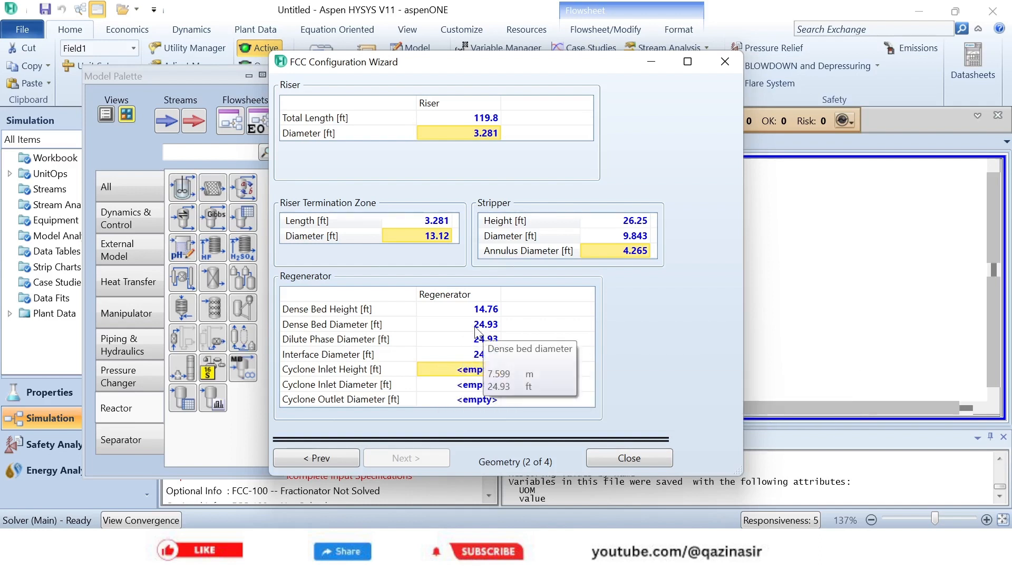
pyautogui.click(472, 370)
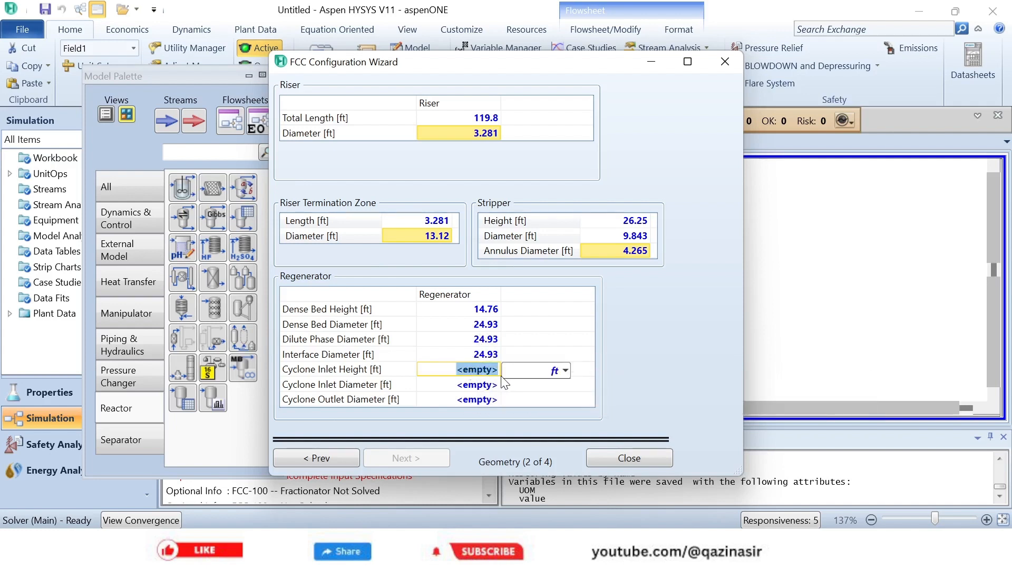
pyautogui.write('49.21')
pyautogui.click(467, 391)
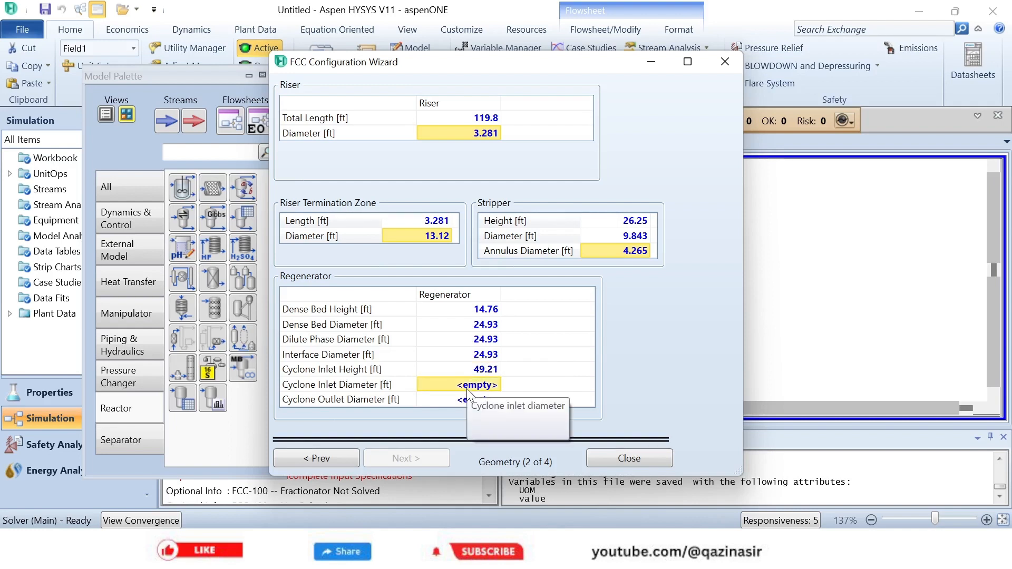
pyautogui.write('7.547')
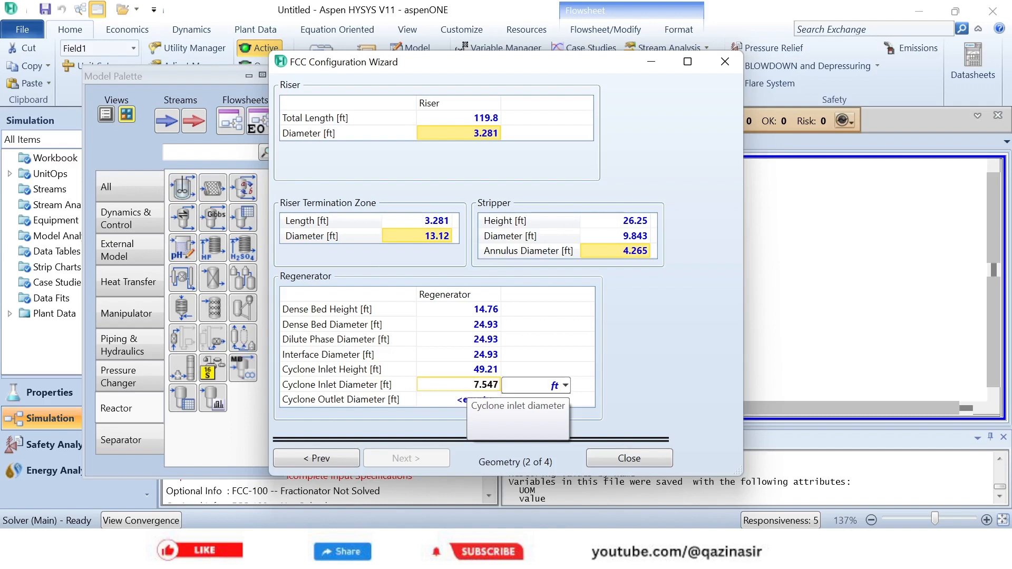
pyautogui.press('BackSpace')
pyautogui.write('6')
pyautogui.press('Return')
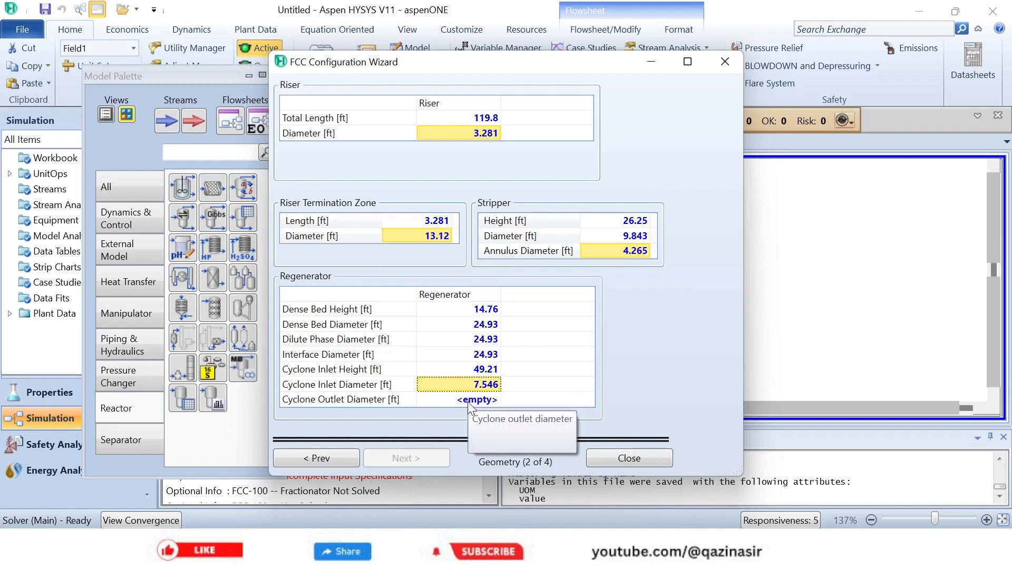
# - Set the regenerator's cyclone outlet diameter to 4.265 ft and proceed to the heat loss page
pyautogui.click(477, 402)
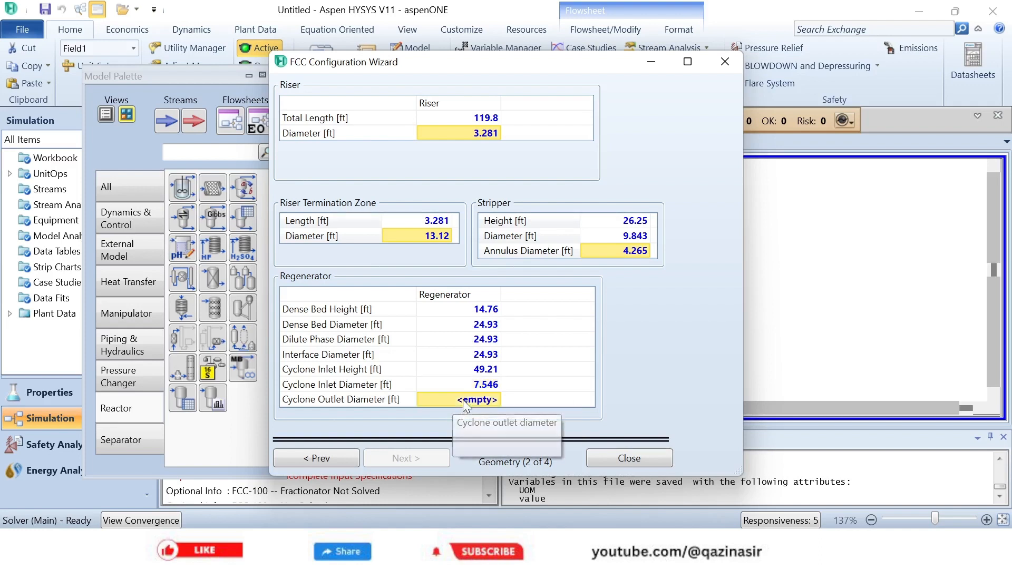
pyautogui.write('4')
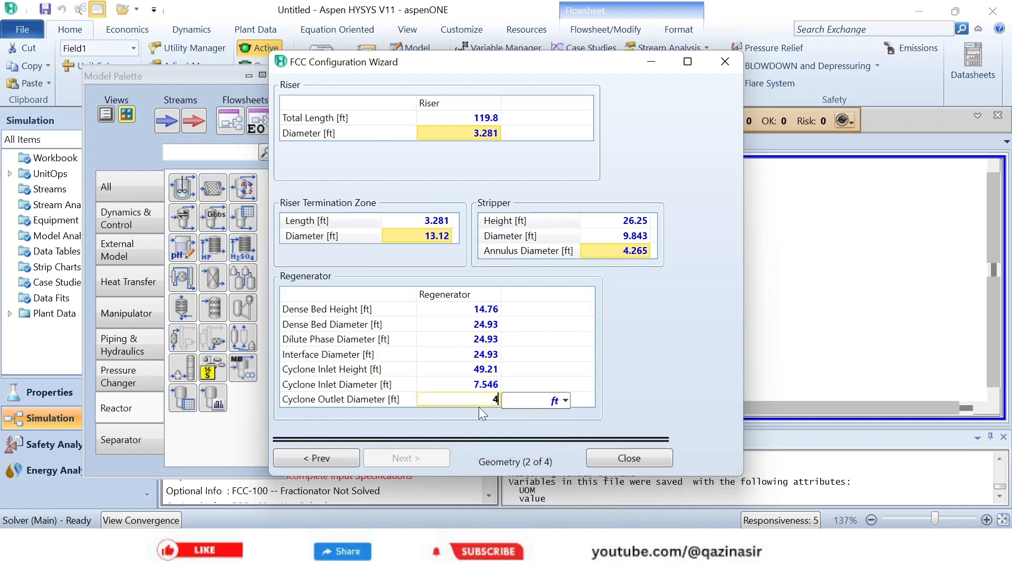
pyautogui.write('.265')
pyautogui.press('Return')
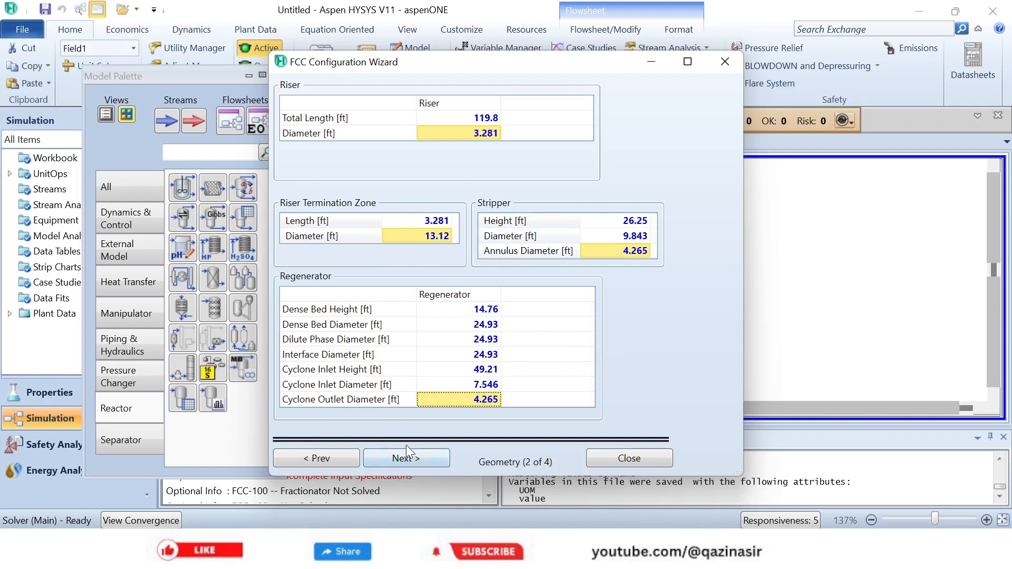
pyautogui.click(420, 467)
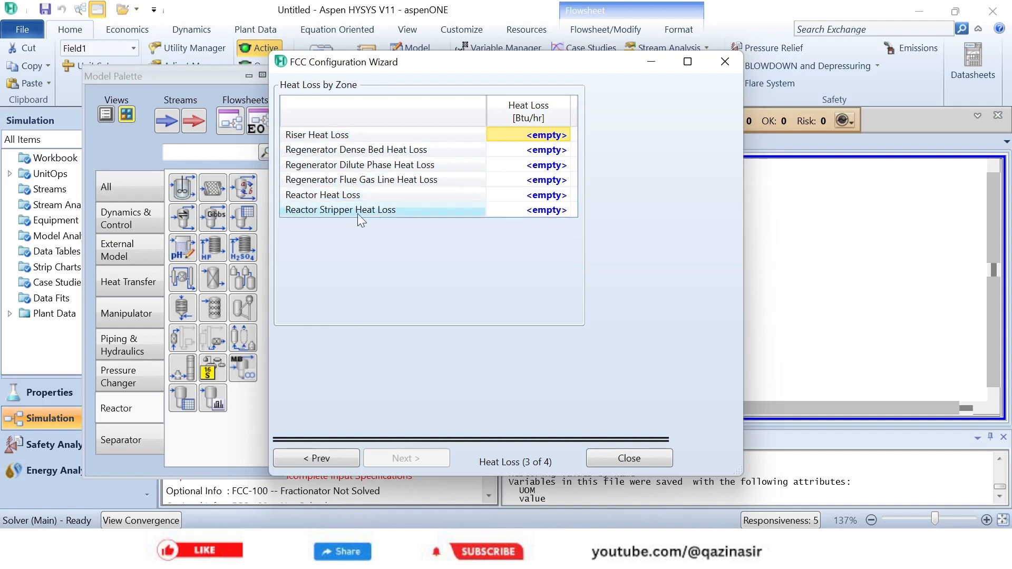
# - Set the riser heat loss to 0 Btu/hr
pyautogui.click(543, 137)
pyautogui.write('0')
pyautogui.press('Return')
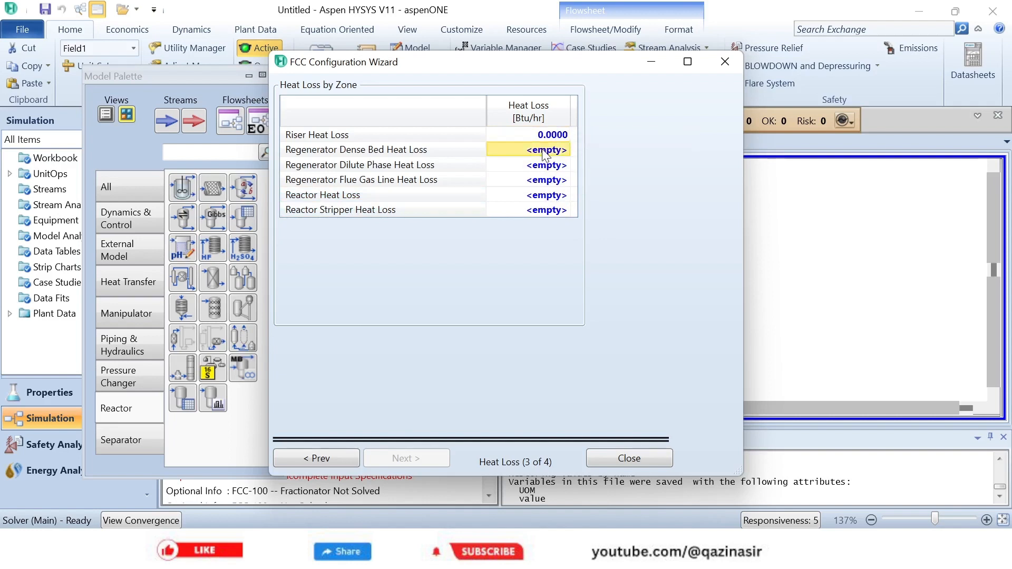
# - Set the heat losses of the regenerator dense bed, dilute phase and flue gas line to 0 Btu/hr
pyautogui.write('0')
pyautogui.press('Return')
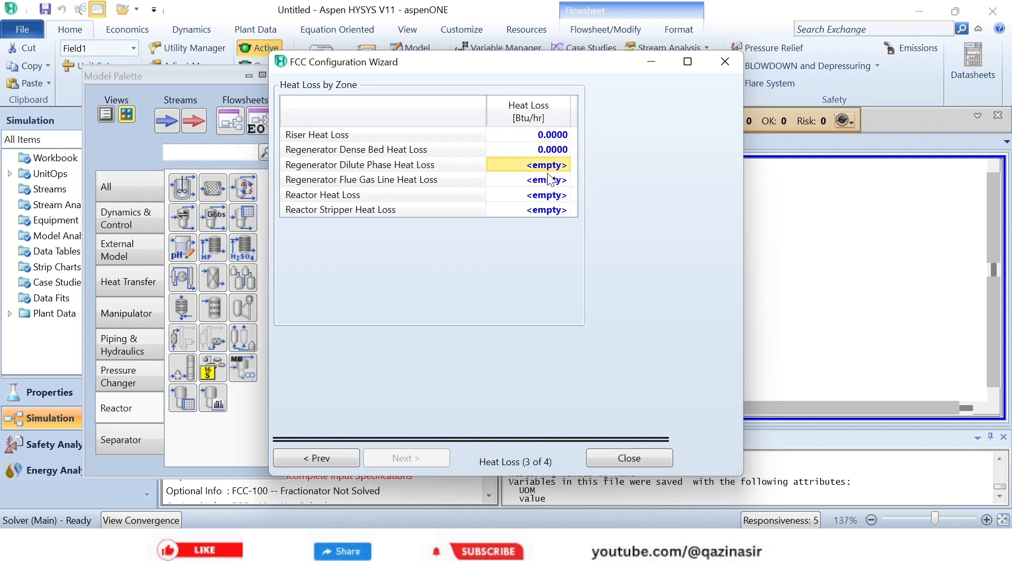
pyautogui.write('0')
pyautogui.press('Return')
pyautogui.write('0')
pyautogui.press('Return')
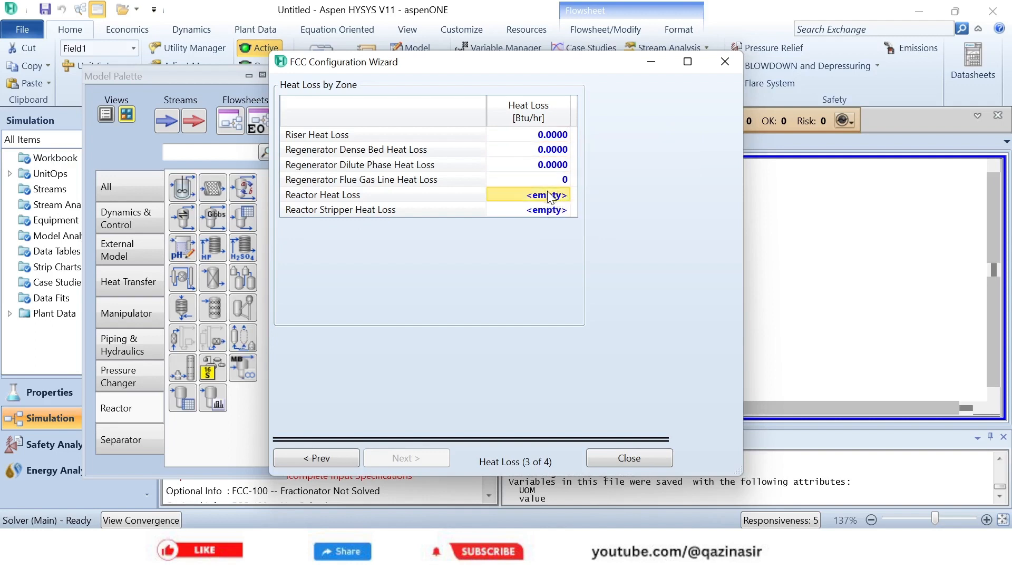
# - Set the reactor and reactor stripper heat losses to 0 Btu/hr and proceed to the calibration factors page
pyautogui.write('0')
pyautogui.press('Return')
pyautogui.write('0')
pyautogui.press('Return')
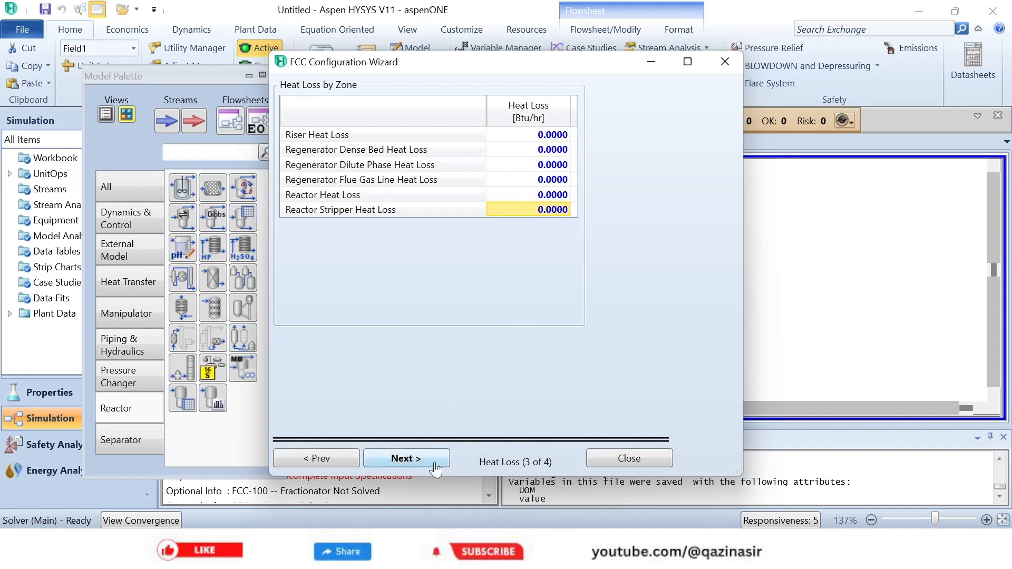
pyautogui.click(399, 458)
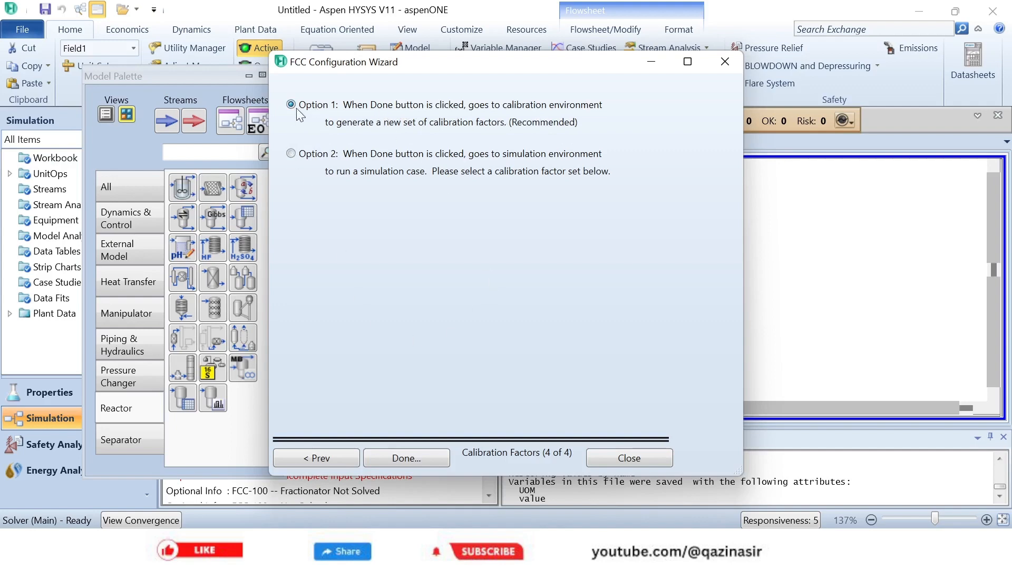
# - Finish the configuration wizard with the recommended Option 1, and return from the calibration environment to the simulation
pyautogui.click(410, 456)
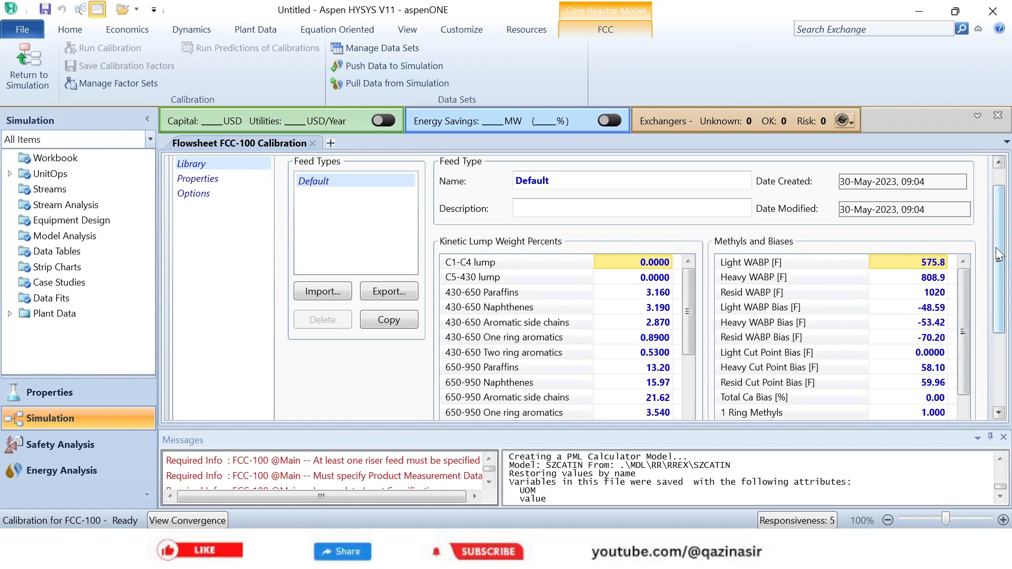
pyautogui.moveTo(999, 254); pyautogui.dragTo(999, 232)
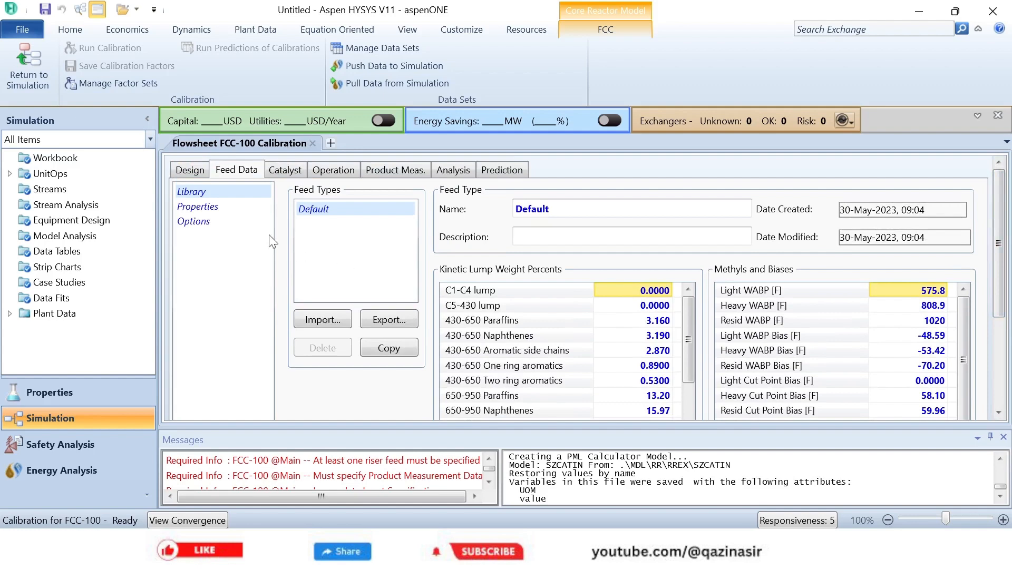
pyautogui.click(31, 68)
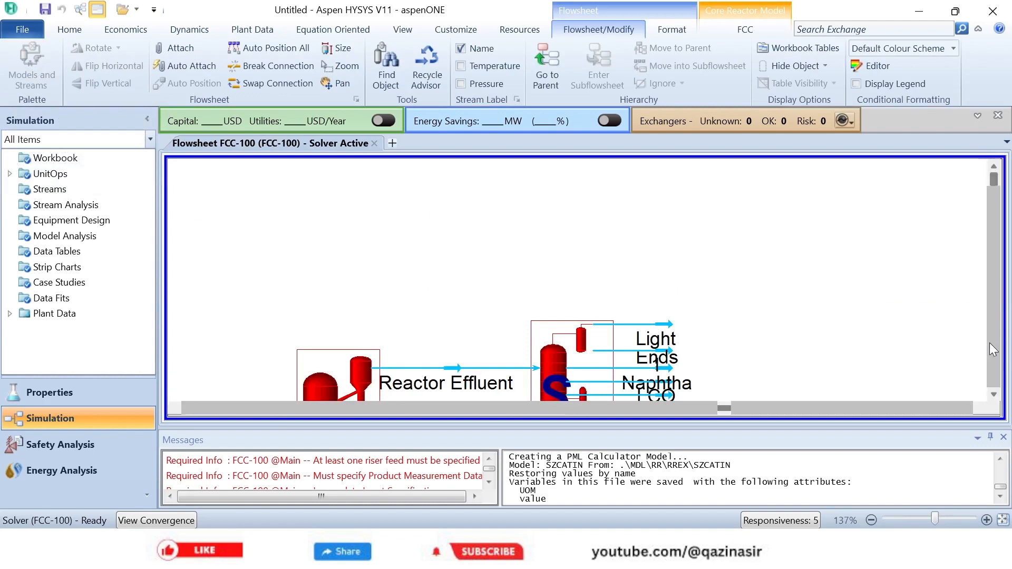
# - View the FCC subflowsheet, go up to its parent flowsheet, and re-enter the FCC-100 subflowsheet
pyautogui.click(994, 396)
pyautogui.click(993, 396)
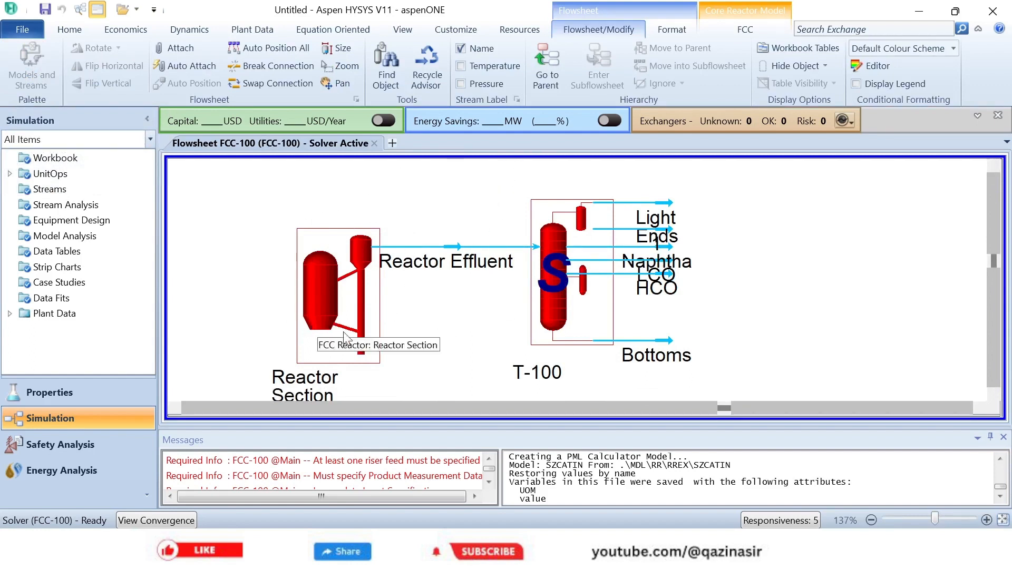
pyautogui.click(550, 79)
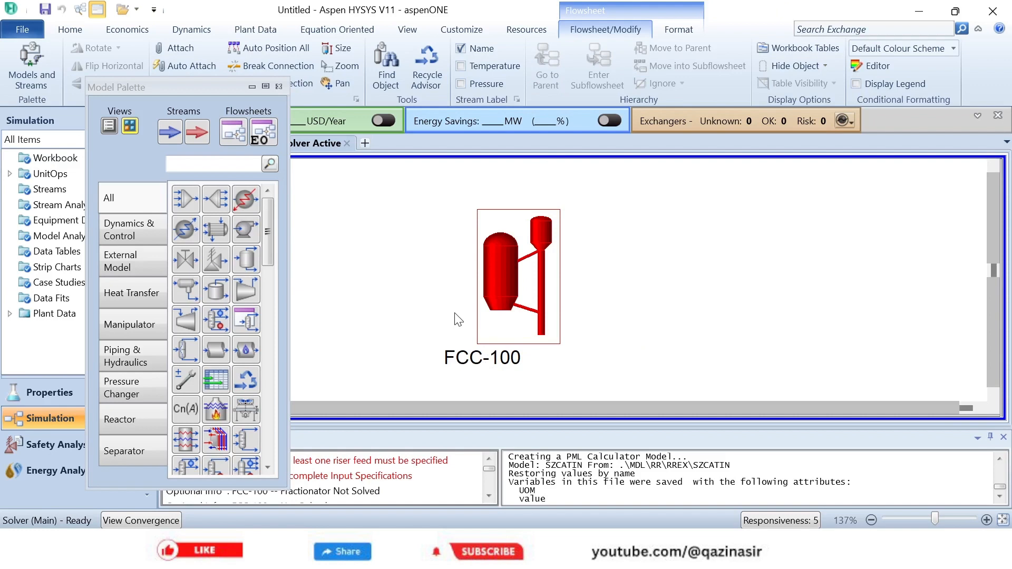
pyautogui.click(551, 274)
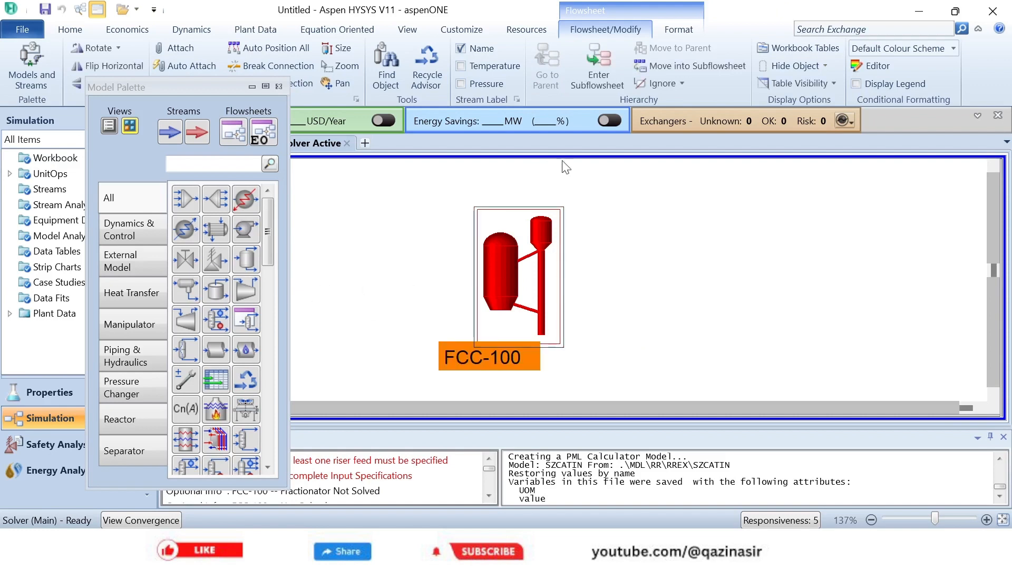
pyautogui.click(597, 71)
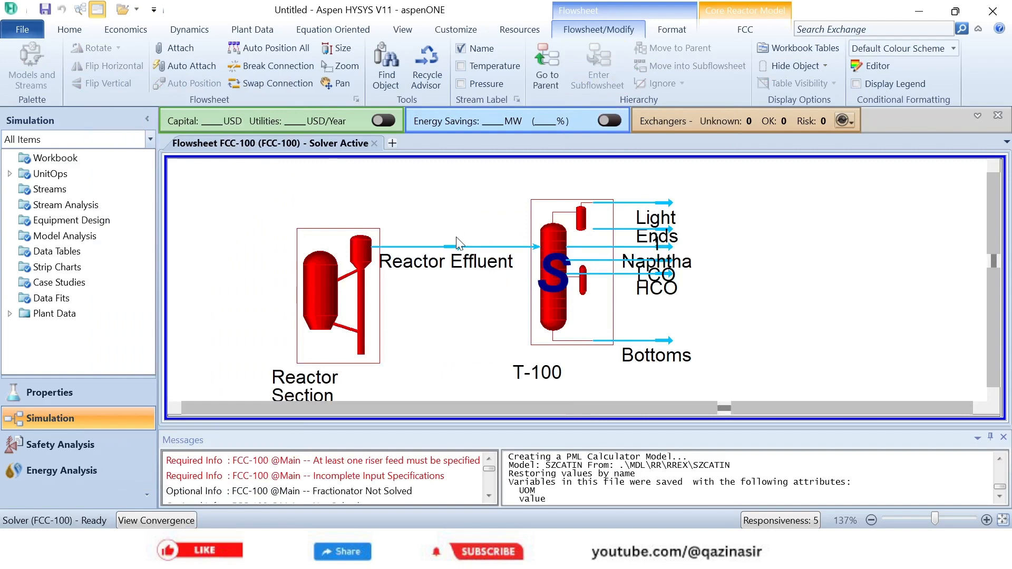
# - Open the Reactor Section of the FCC subflowsheet and display its feed data library
pyautogui.click(320, 297)
pyautogui.doubleClick(321, 297)
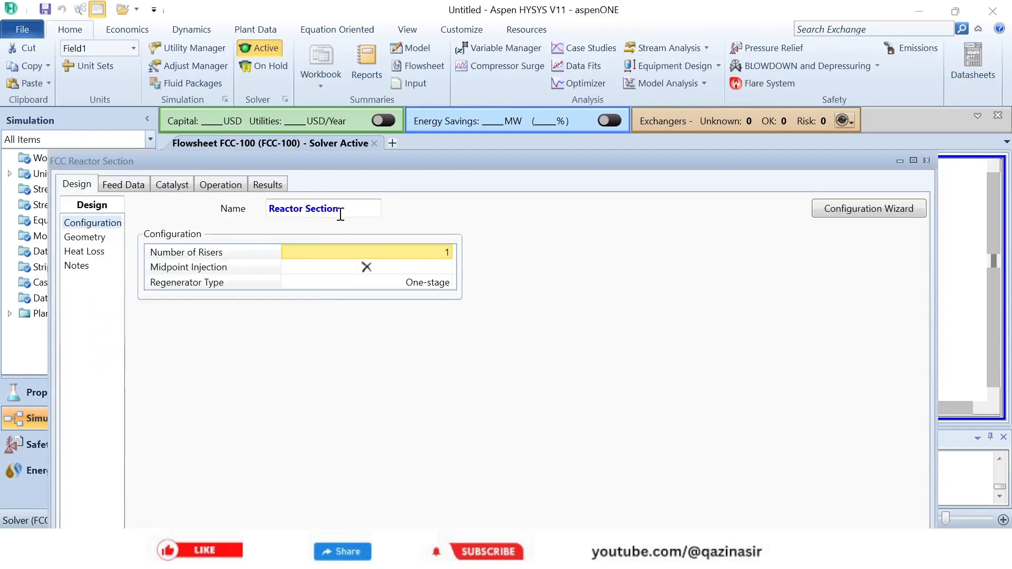
pyautogui.moveTo(359, 169); pyautogui.dragTo(444, 81)
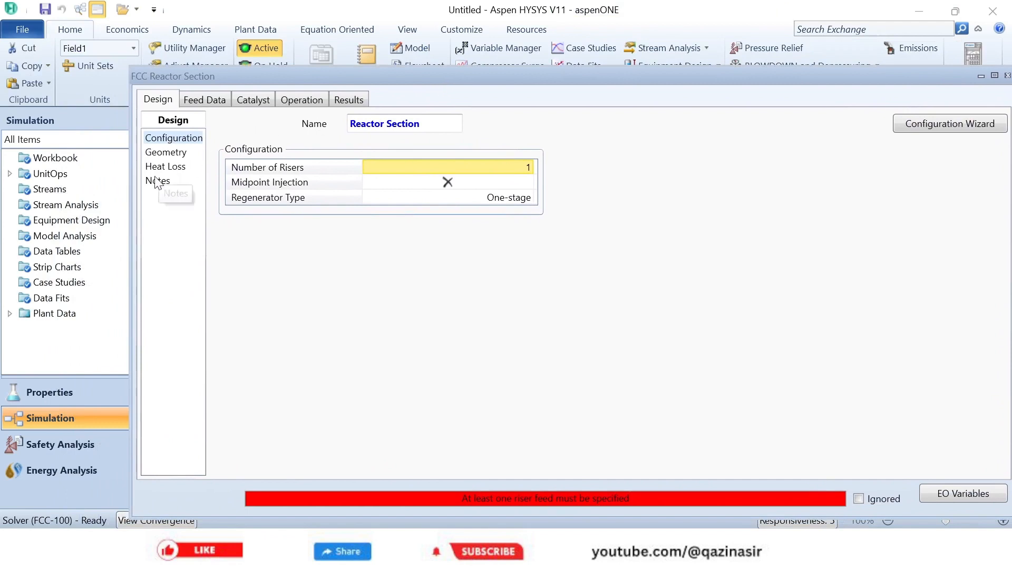
pyautogui.click(205, 101)
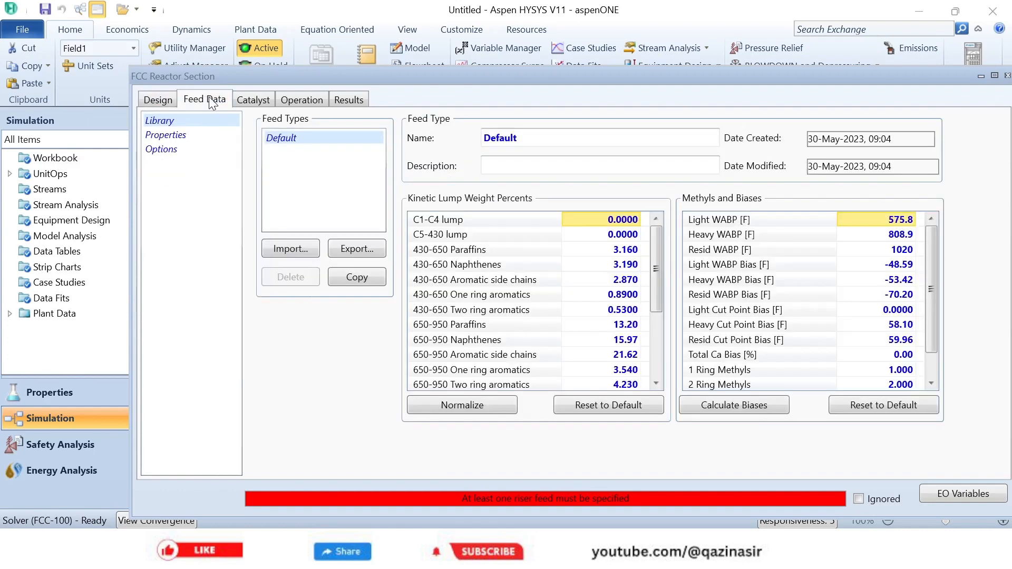
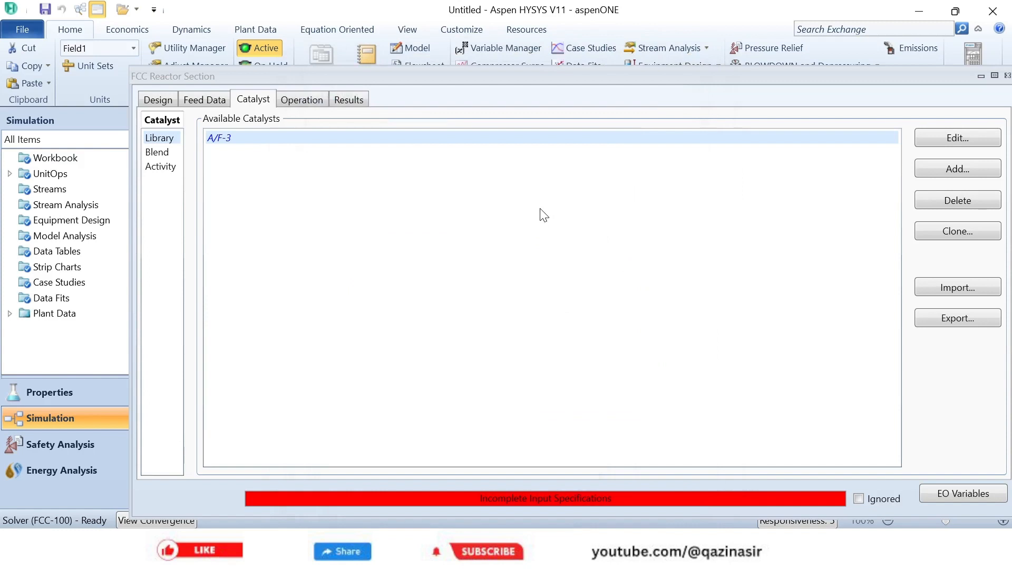
# - In the catalyst blend, set the A/F-3 weight fraction to 1 and the ZSM-5 per unit mass of base blend to 0
pyautogui.click(148, 154)
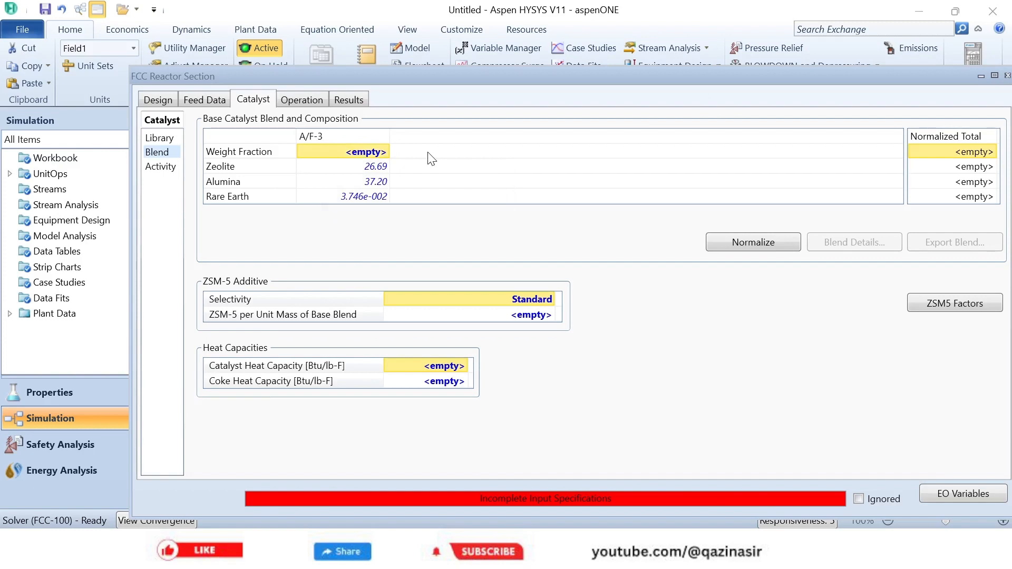
pyautogui.write('1')
pyautogui.press('Return')
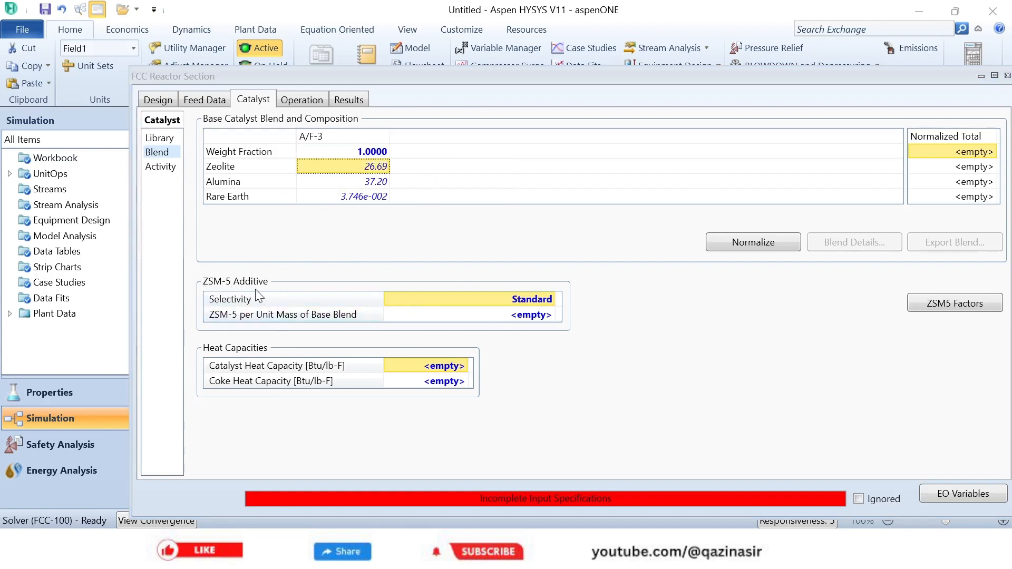
pyautogui.click(537, 316)
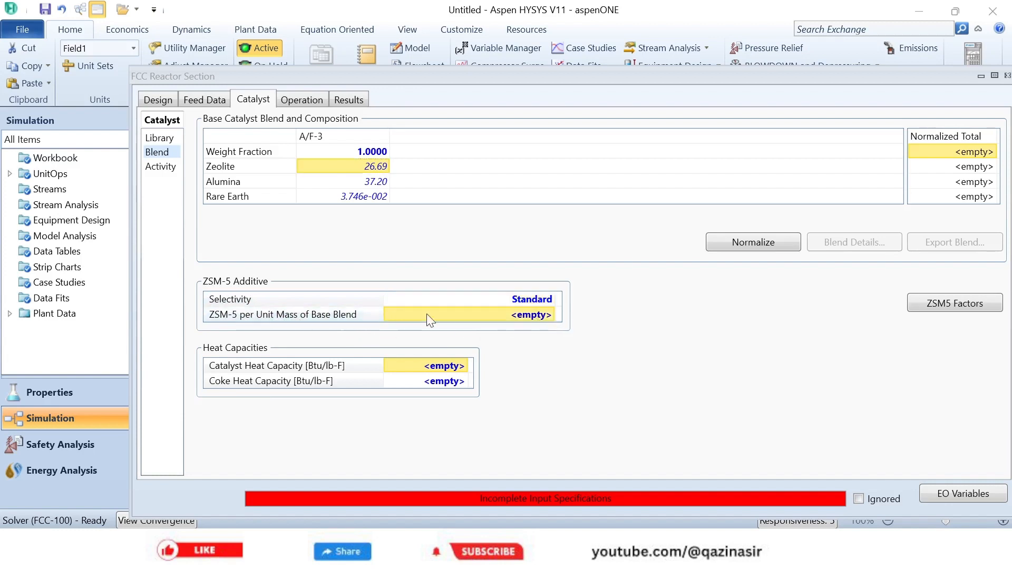
pyautogui.click(537, 316)
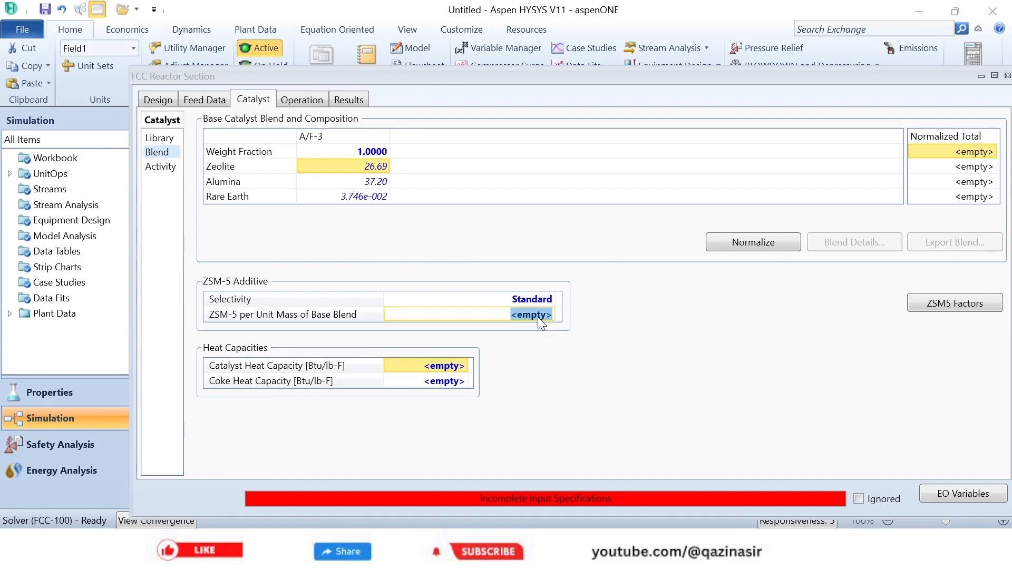
pyautogui.write('0')
pyautogui.press('Return')
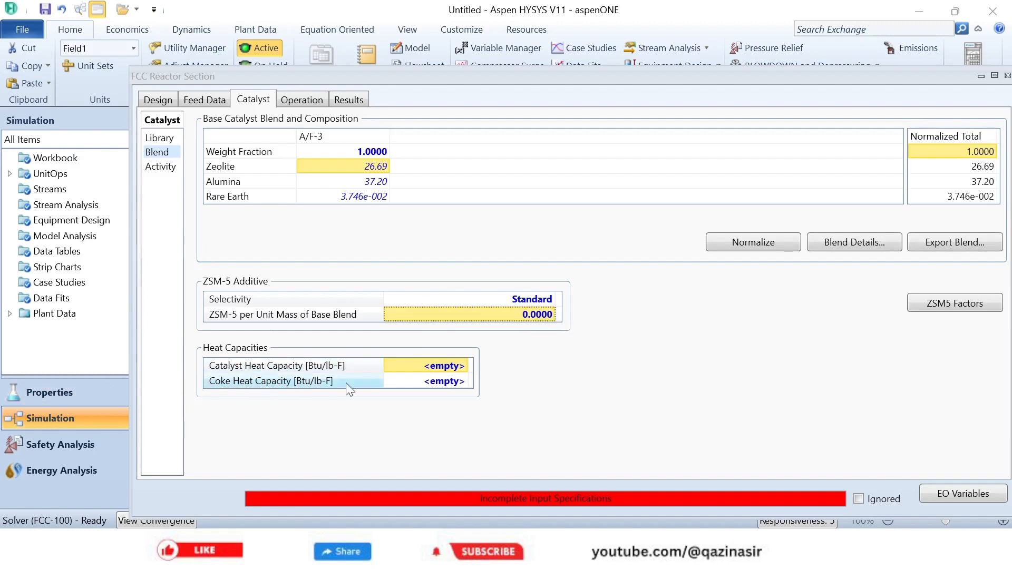
pyautogui.moveTo(452, 365)
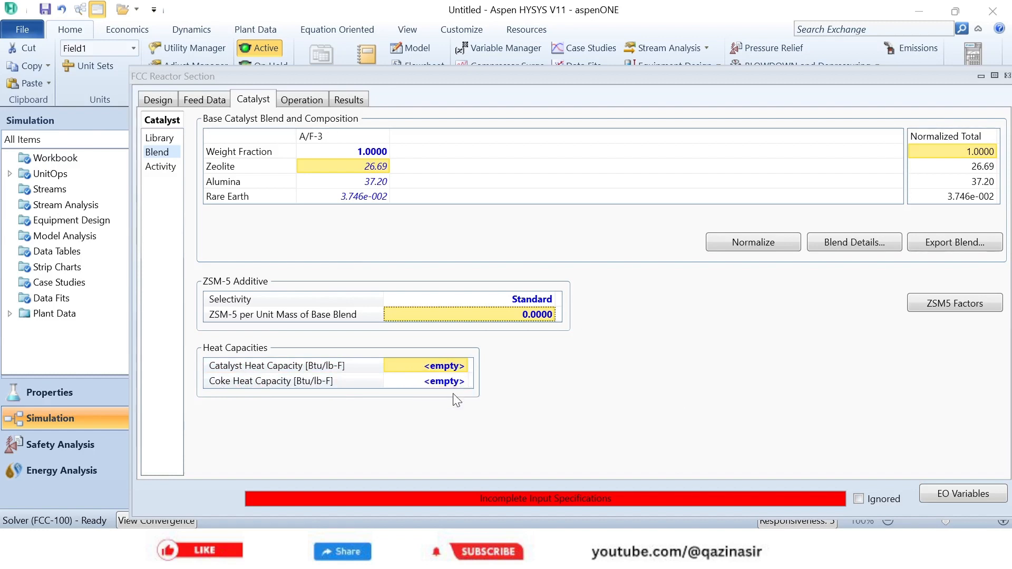
pyautogui.press('BackSpace')
pyautogui.write('.26')
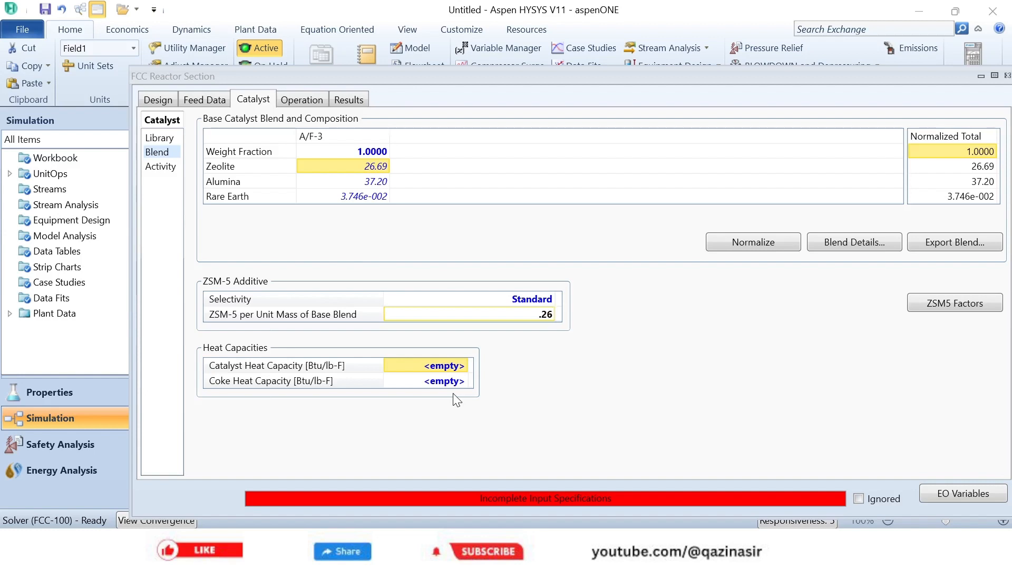
pyautogui.write('27')
pyautogui.press('BackSpace')
pyautogui.press('BackSpace')
pyautogui.press('BackSpace')
pyautogui.press('BackSpace')
pyautogui.press('BackSpace')
pyautogui.write('0')
pyautogui.press('Return')
# - Set the catalyst heat capacity to 0.2627 Btu/lb-F and the coke heat capacity to 0.3989 Btu/lb-F
pyautogui.click(439, 369)
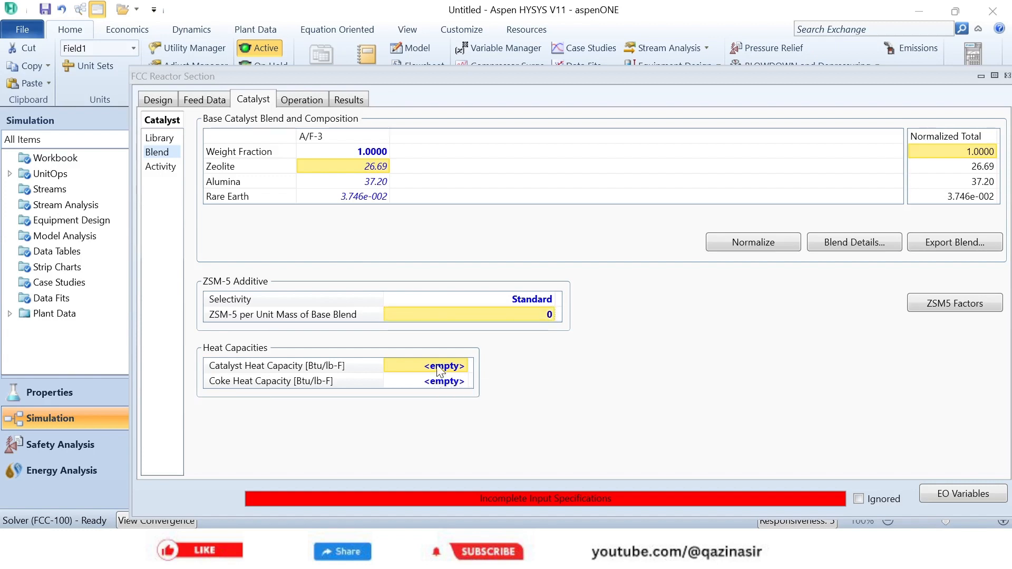
pyautogui.write('.26')
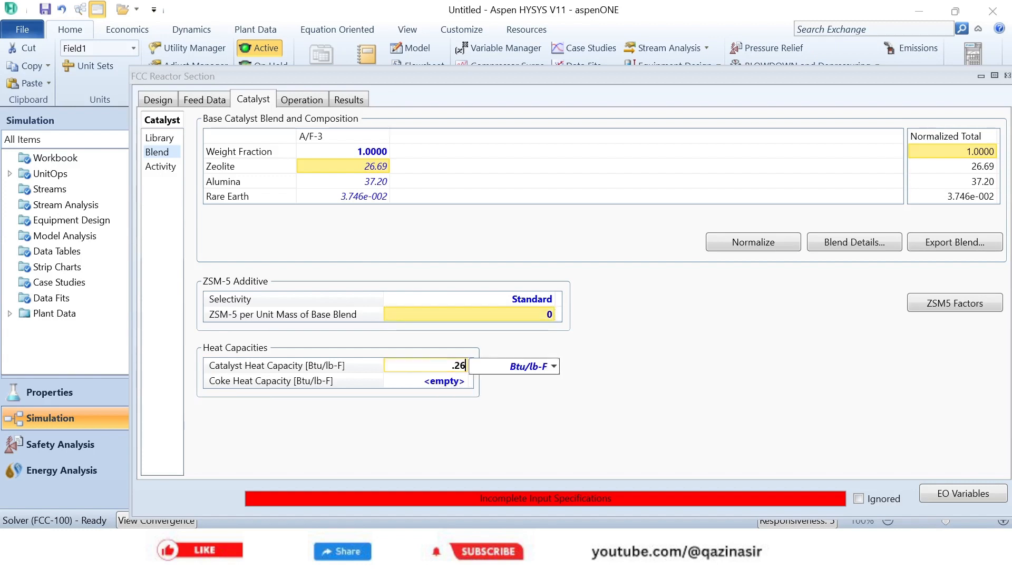
pyautogui.write('27')
pyautogui.press('Return')
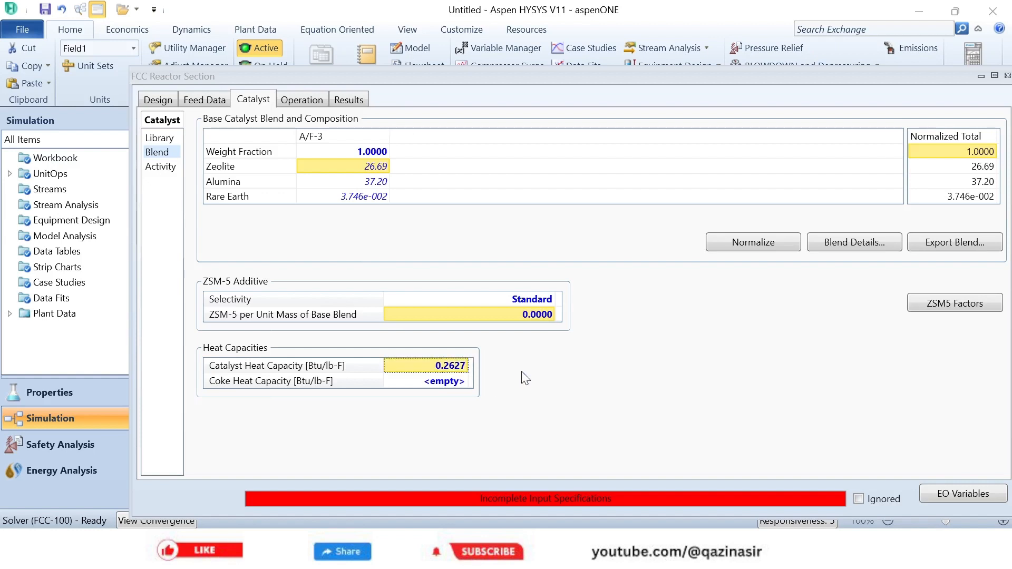
pyautogui.click(449, 384)
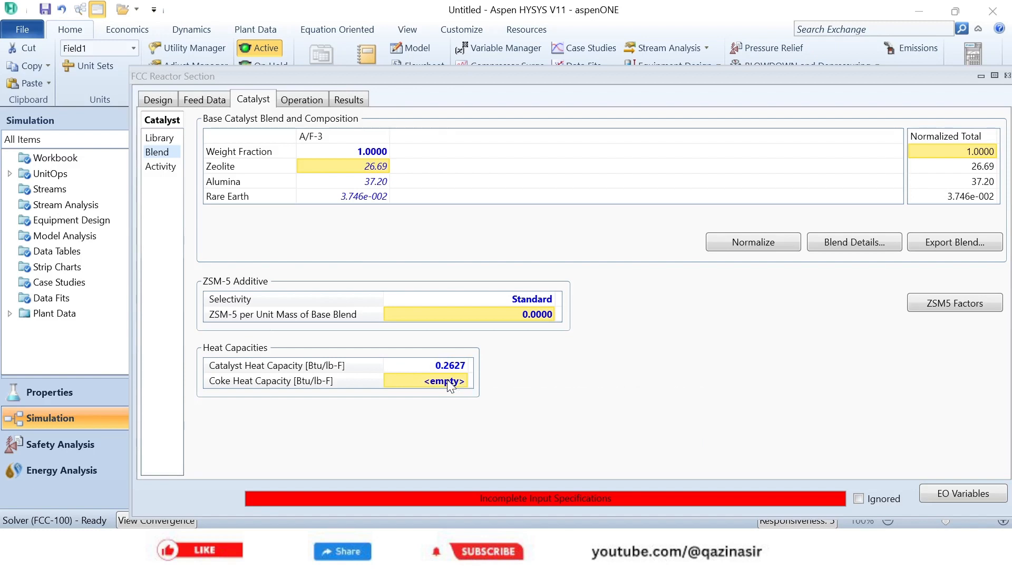
pyautogui.write('.3')
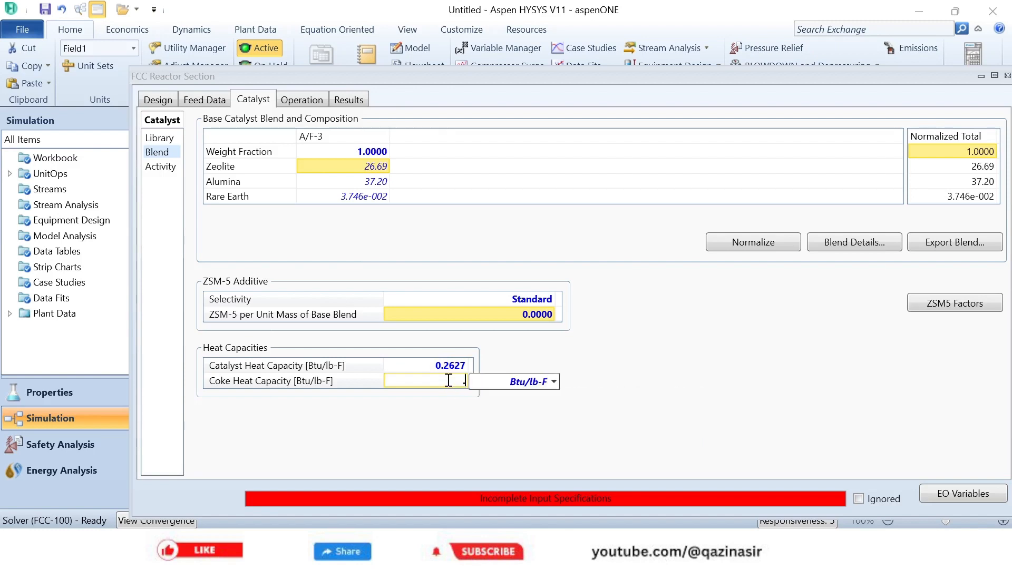
pyautogui.write('989')
pyautogui.press('Return')
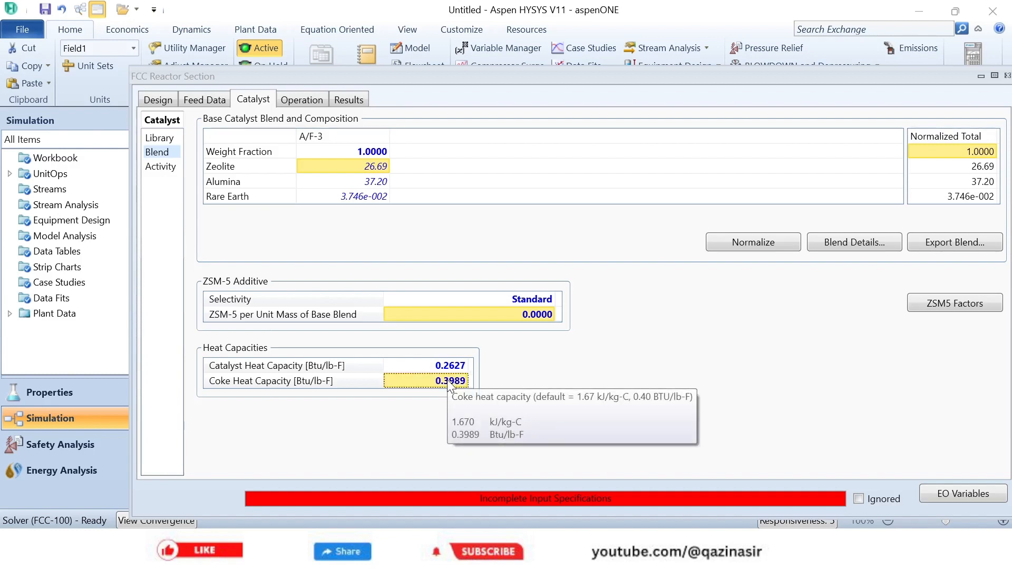
# - In the catalyst activity data, set the equilibrium catalyst's vanadium to 750 ppmwt and nickel to 500 ppmwt
pyautogui.click(160, 167)
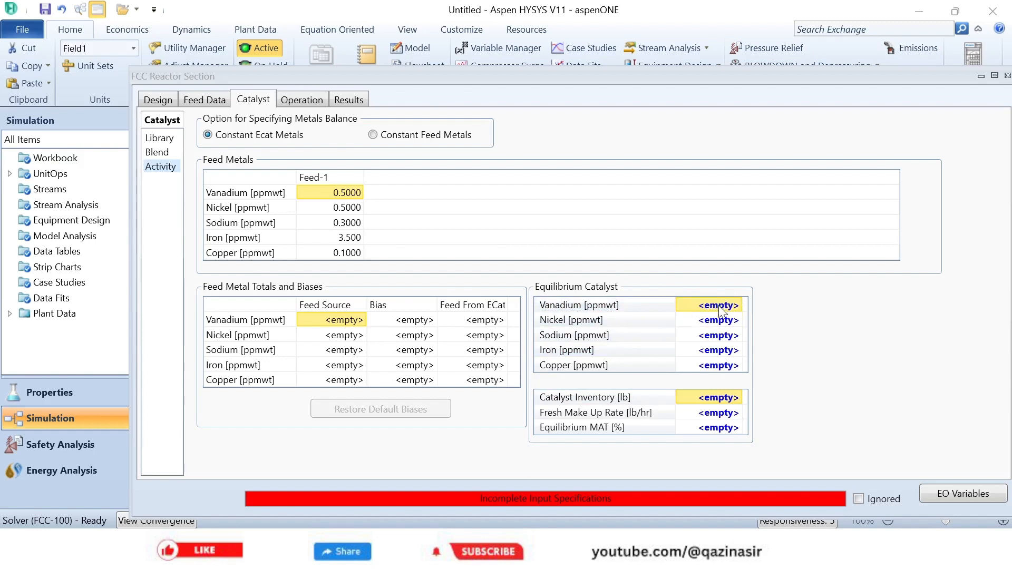
pyautogui.write('750')
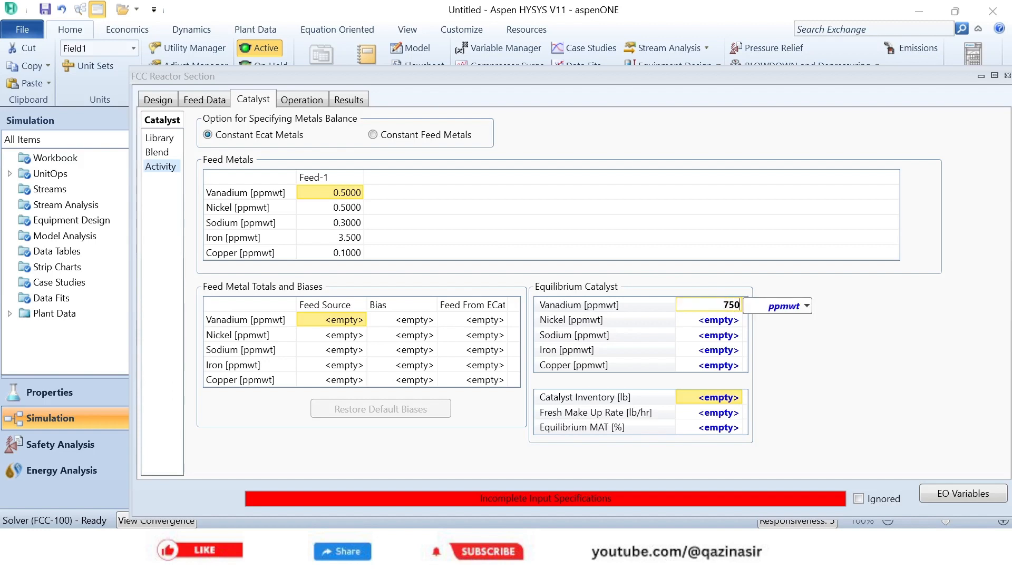
pyautogui.press('Return')
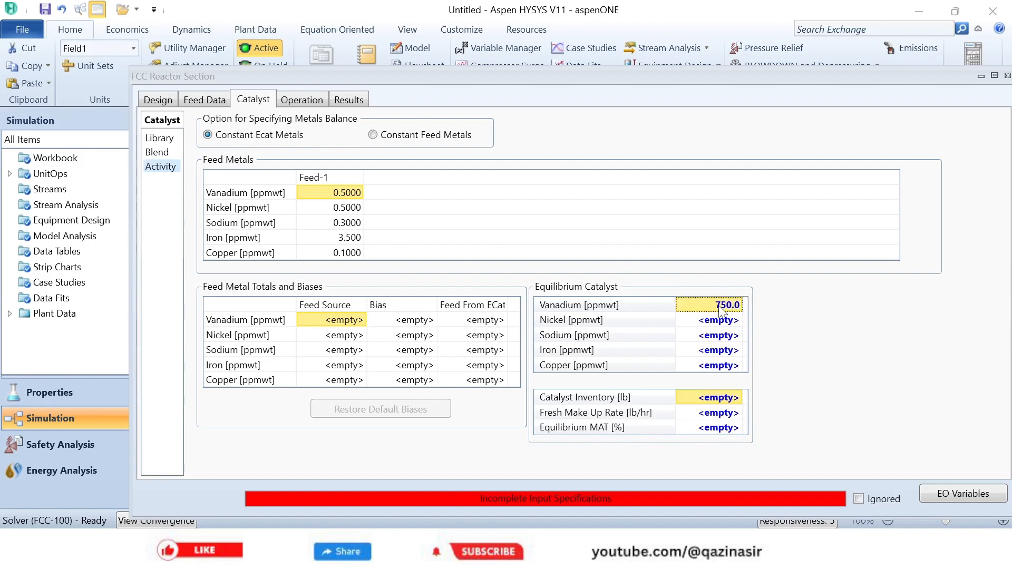
pyautogui.click(718, 320)
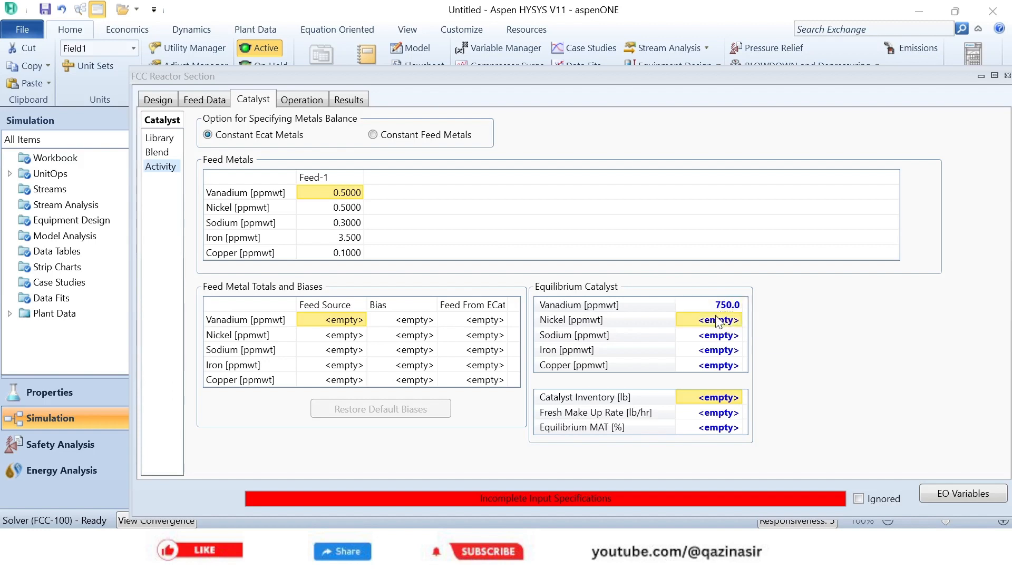
pyautogui.write('500')
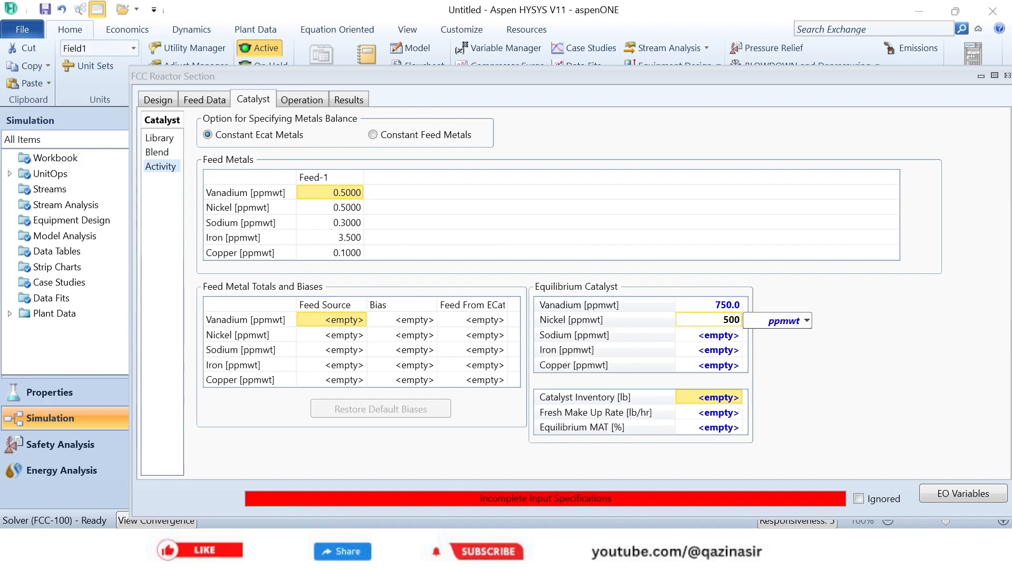
pyautogui.press('Return')
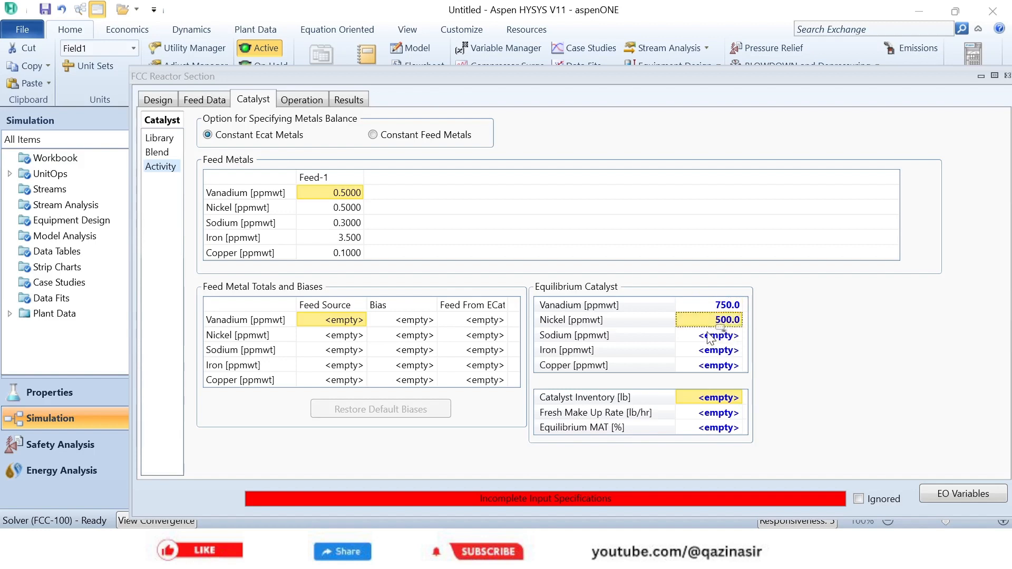
# - Set the equilibrium catalyst's sodium to 2800 ppmwt, iron to 4000 ppmwt and copper to 20 ppmwt
pyautogui.click(707, 341)
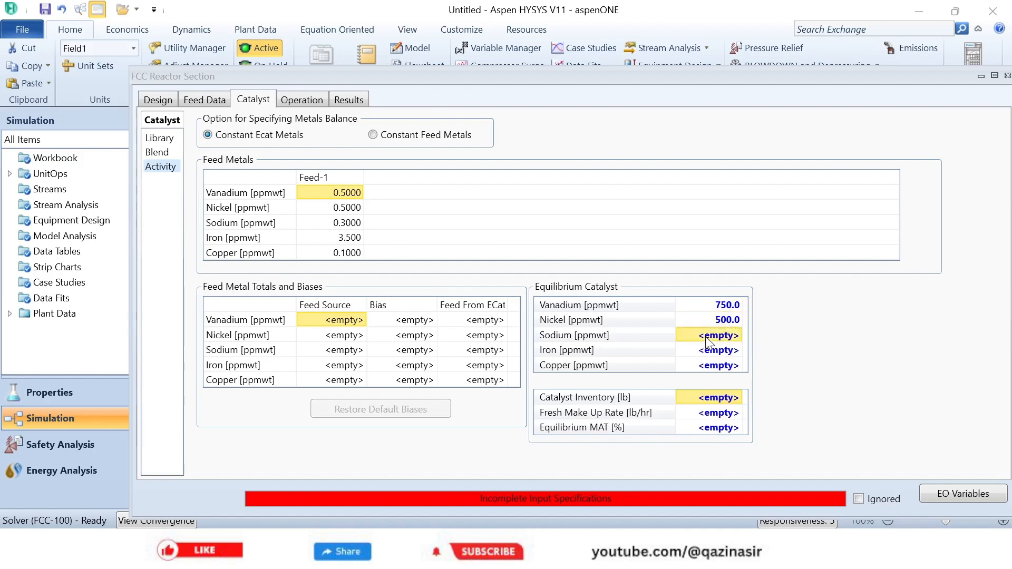
pyautogui.write('2800')
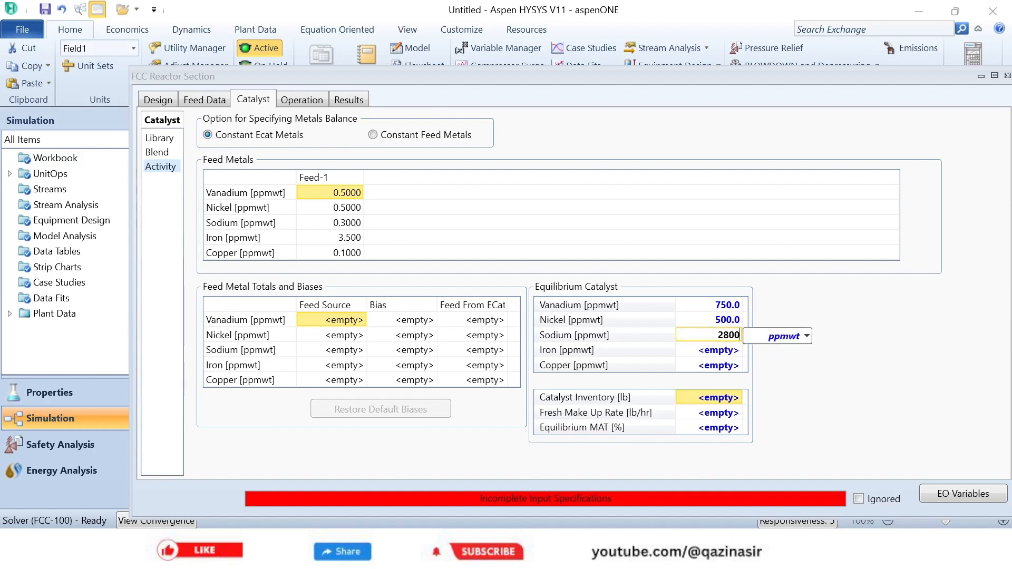
pyautogui.press('Return')
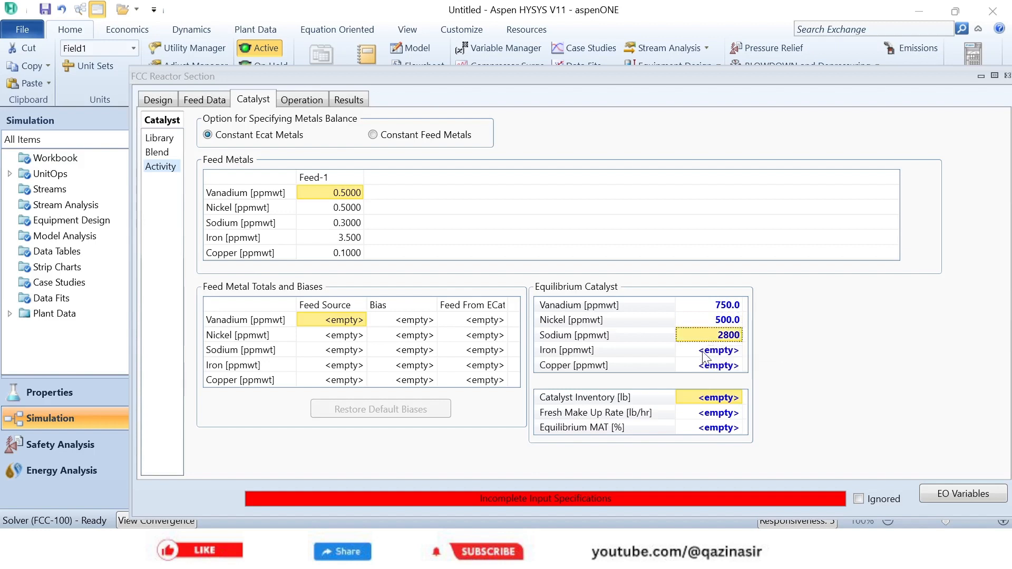
pyautogui.click(703, 355)
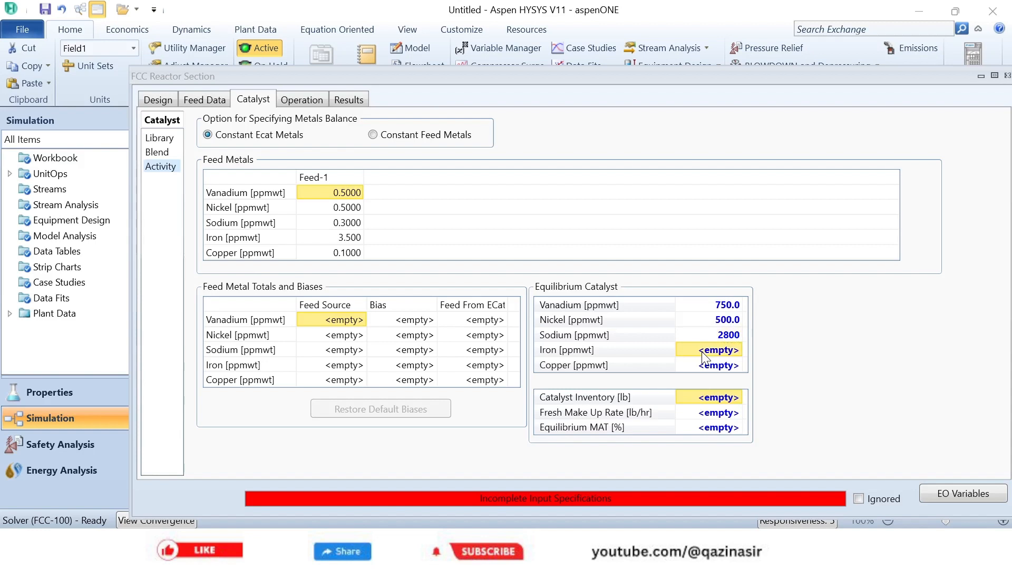
pyautogui.write('4000')
pyautogui.press('Return')
pyautogui.click(717, 365)
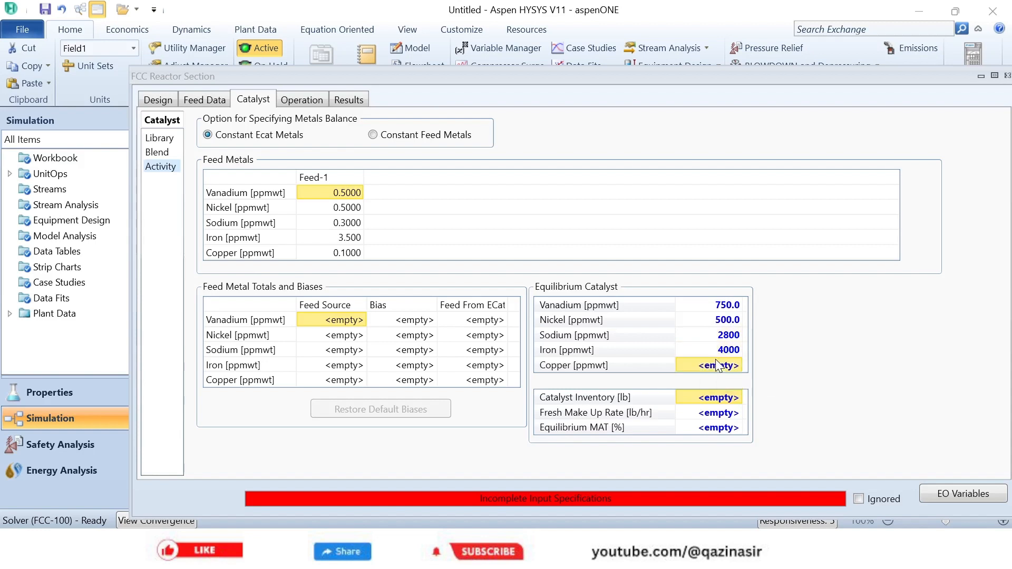
pyautogui.write('20')
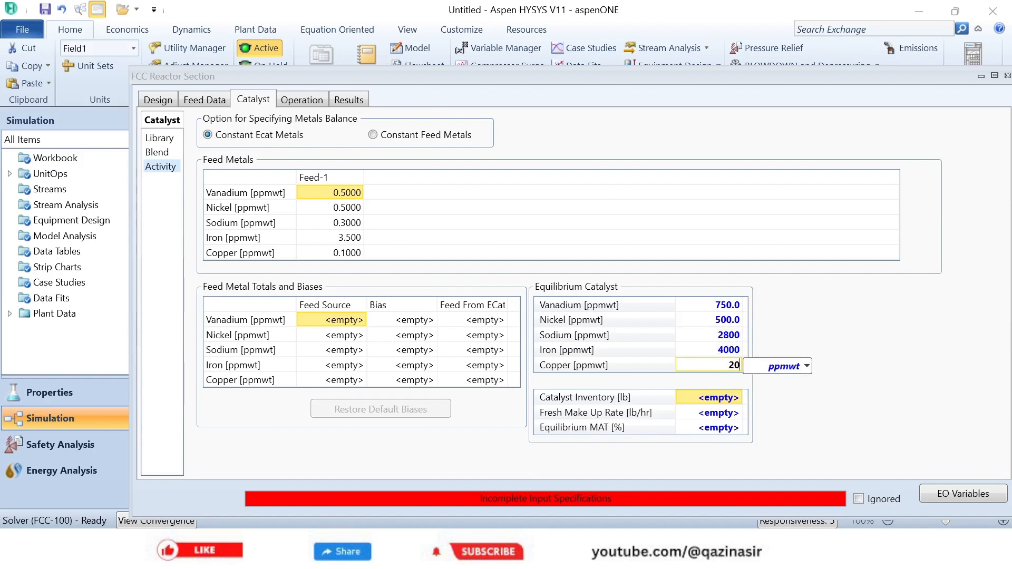
pyautogui.press('Return')
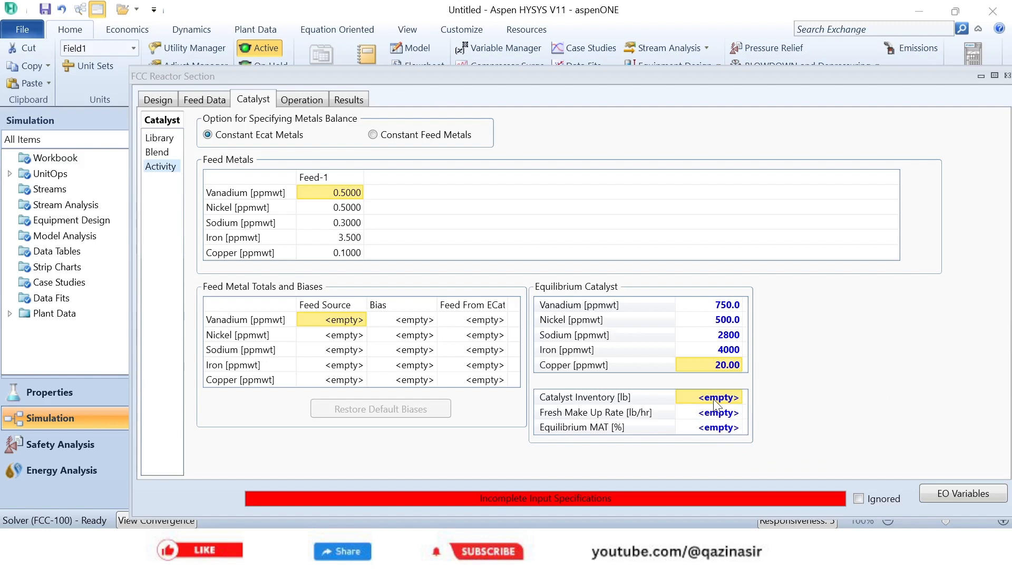
# - Set the catalyst inventory to 2e5 lb and the equilibrium MAT to 68 %
pyautogui.write('2e5')
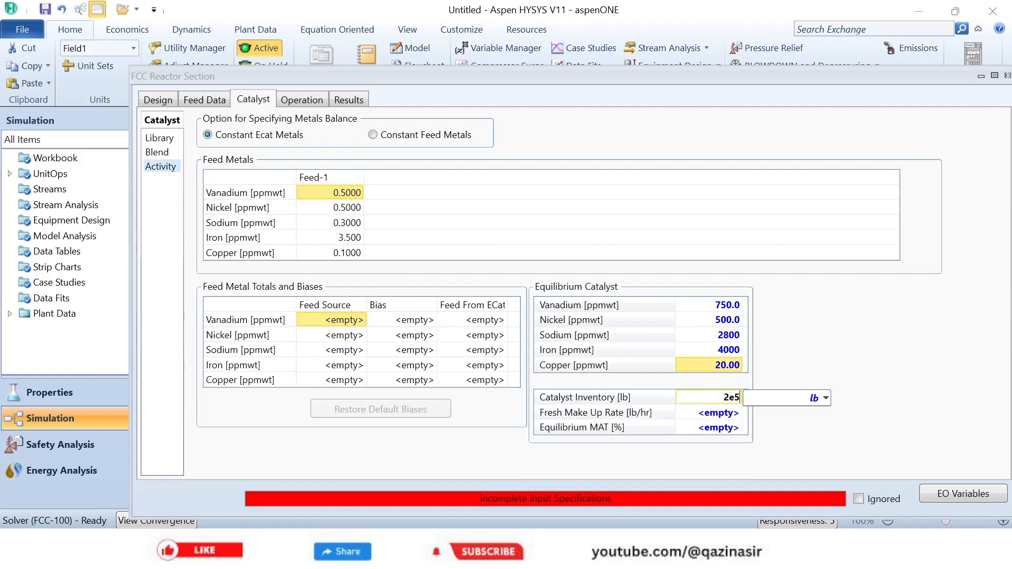
pyautogui.press('Return')
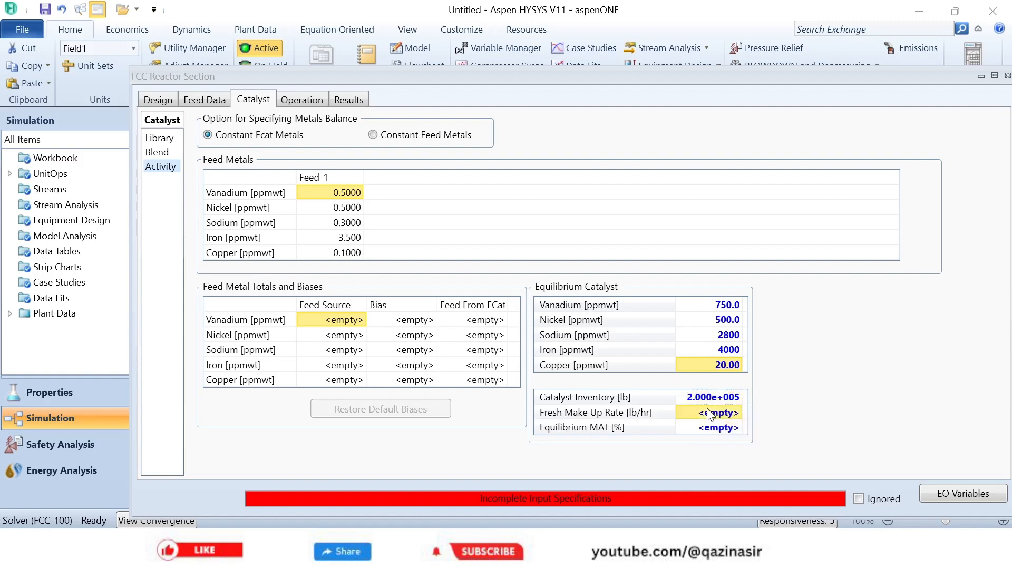
pyautogui.click(708, 431)
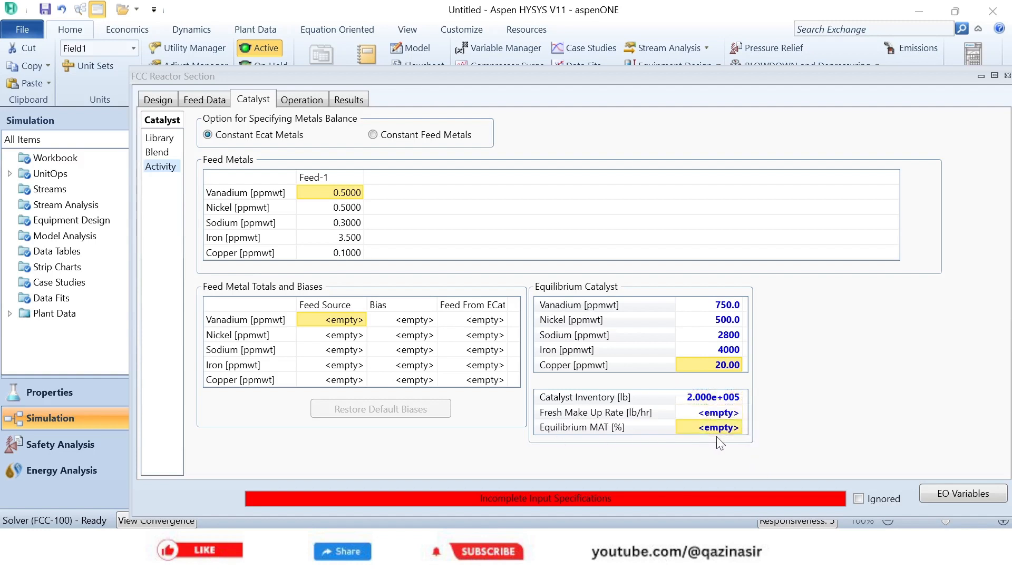
pyautogui.write('68')
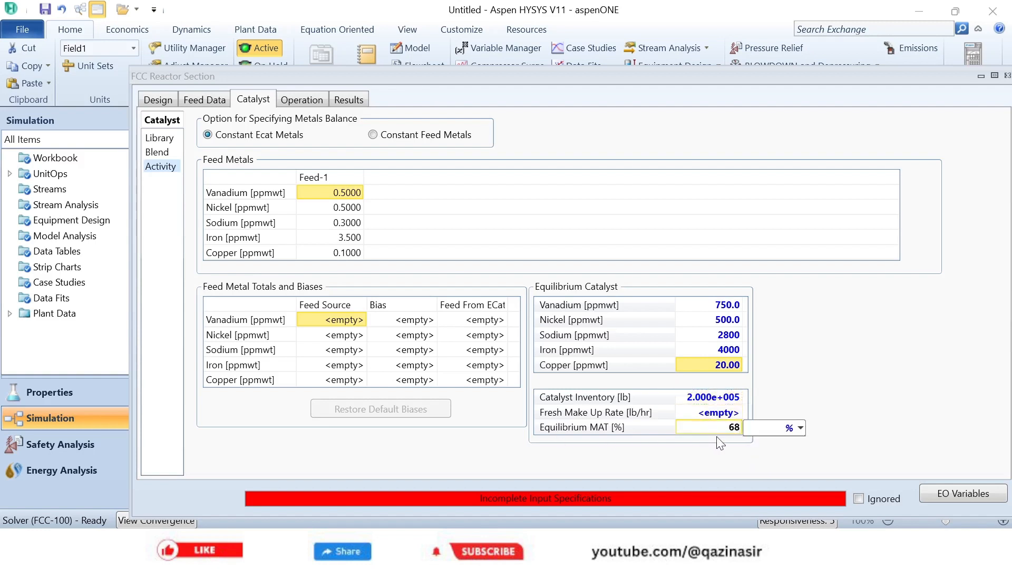
pyautogui.press('Return')
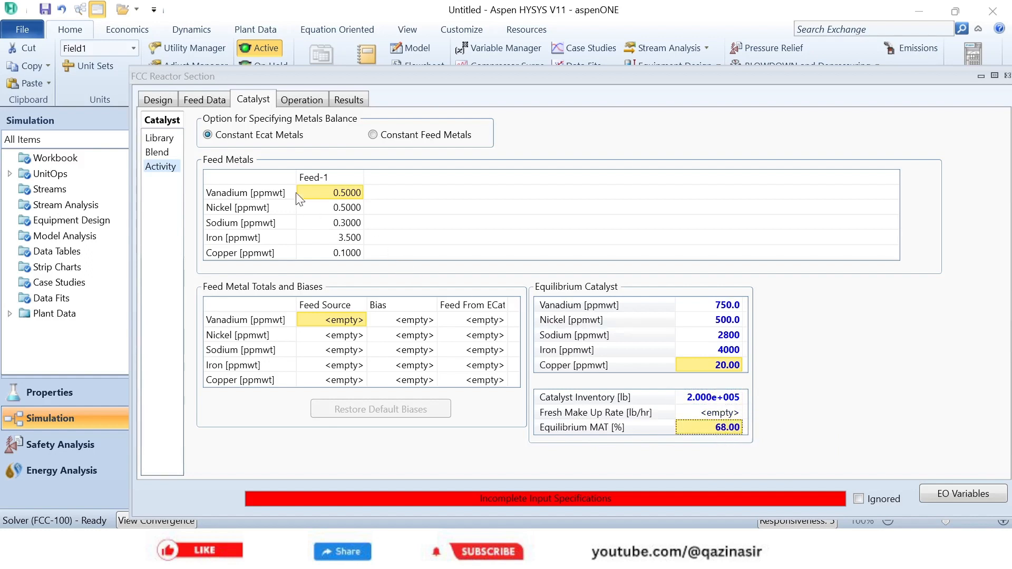
# - In the reactor section's operation feed conditions, set the Feed-1 volume flow to 37738.8 barrel/day
pyautogui.click(300, 101)
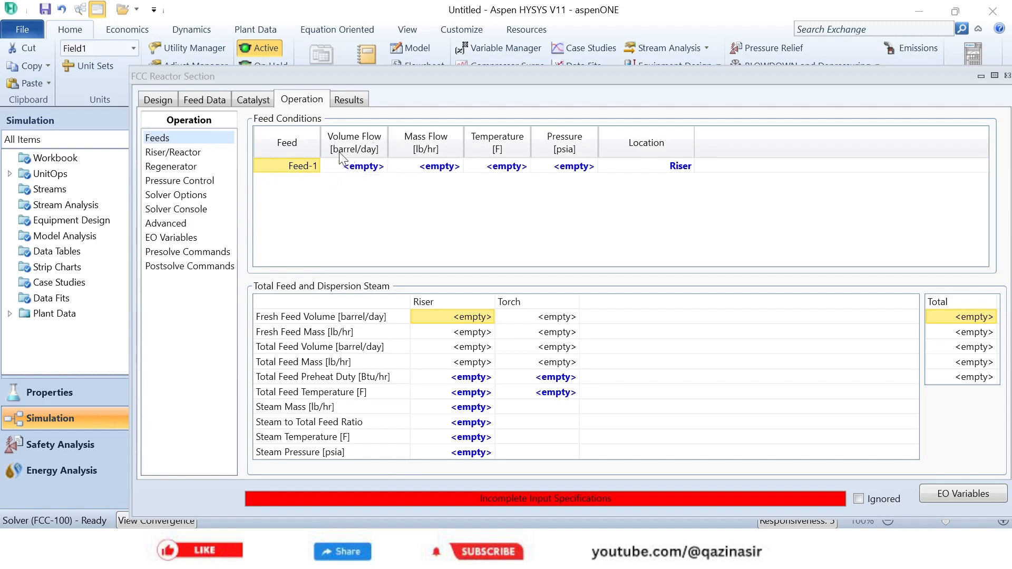
pyautogui.click(365, 172)
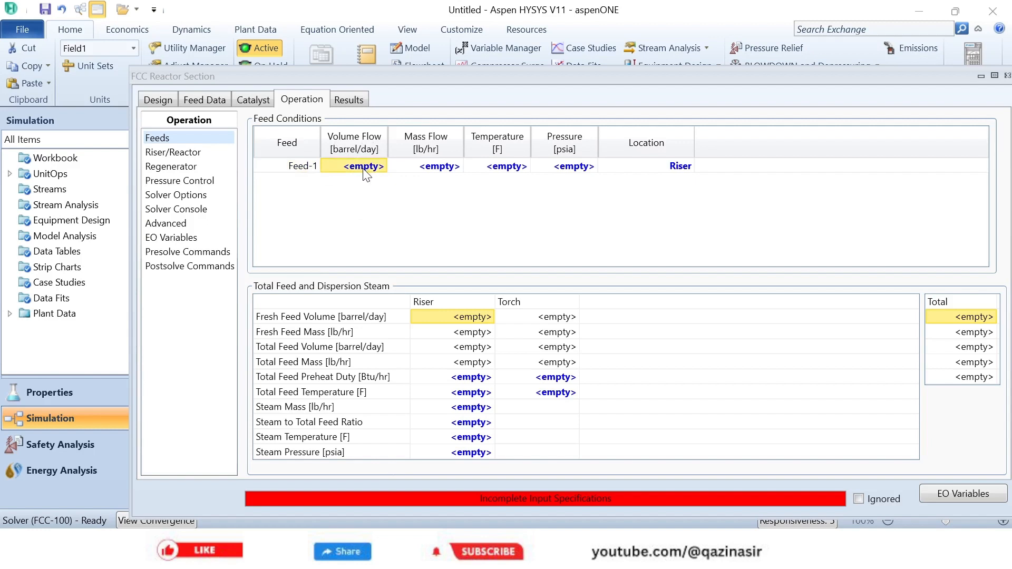
pyautogui.write('3')
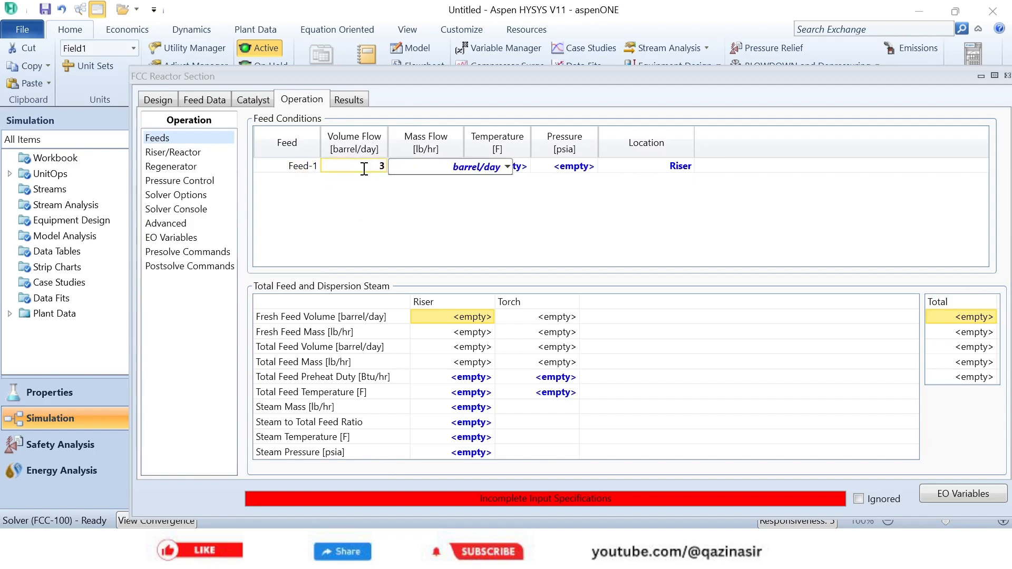
pyautogui.write('7738.8')
pyautogui.press('Return')
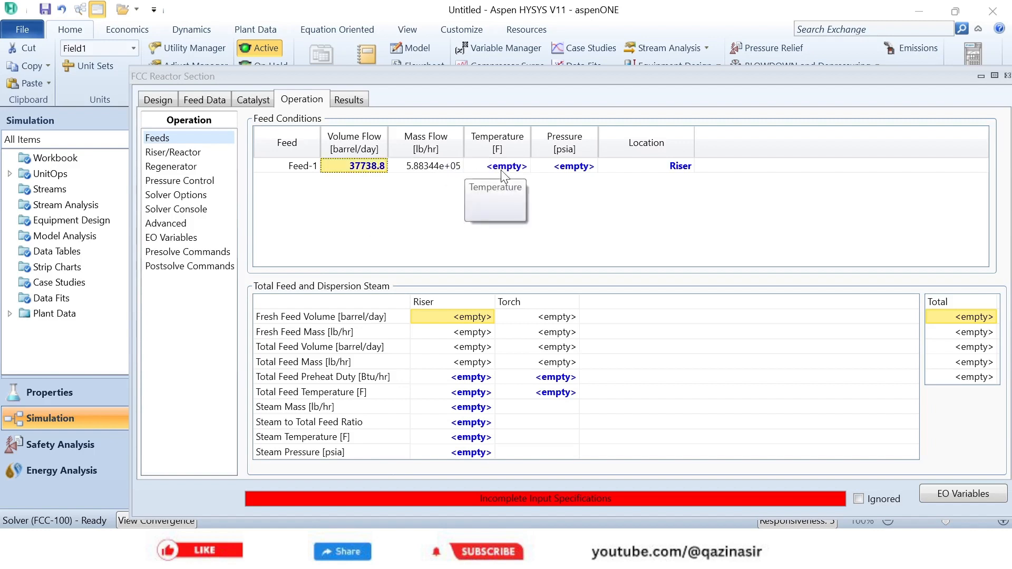
# - Set the Feed-1 temperature to 347 F and its pressure to 43.51 psia in the feed conditions
pyautogui.click(502, 170)
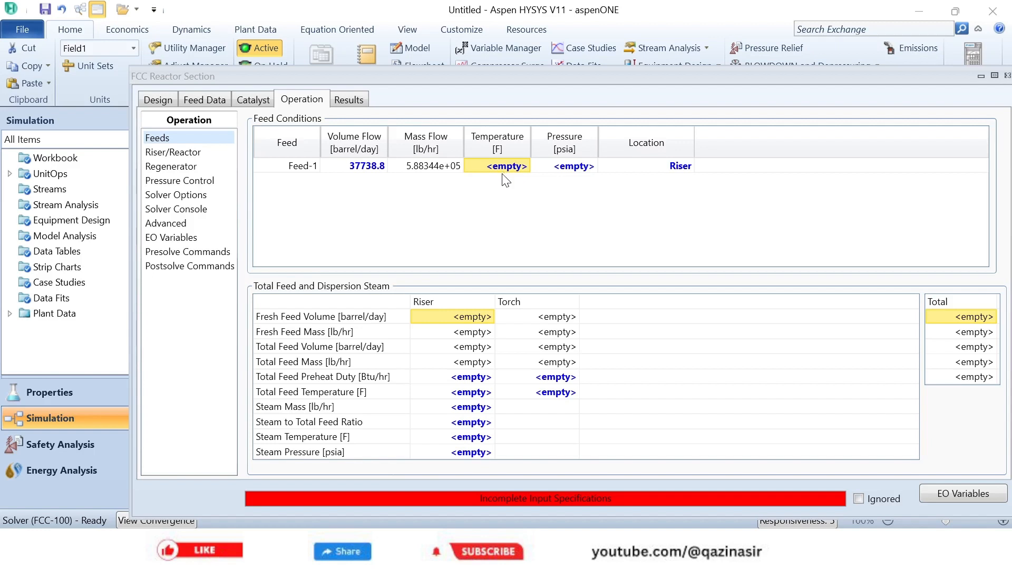
pyautogui.write('347')
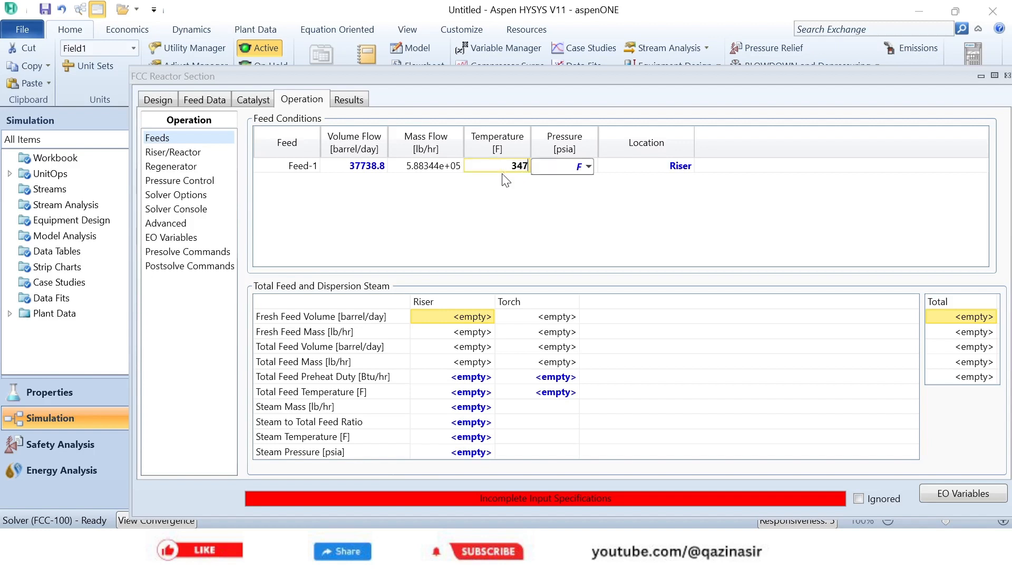
pyautogui.press('Return')
pyautogui.click(550, 168)
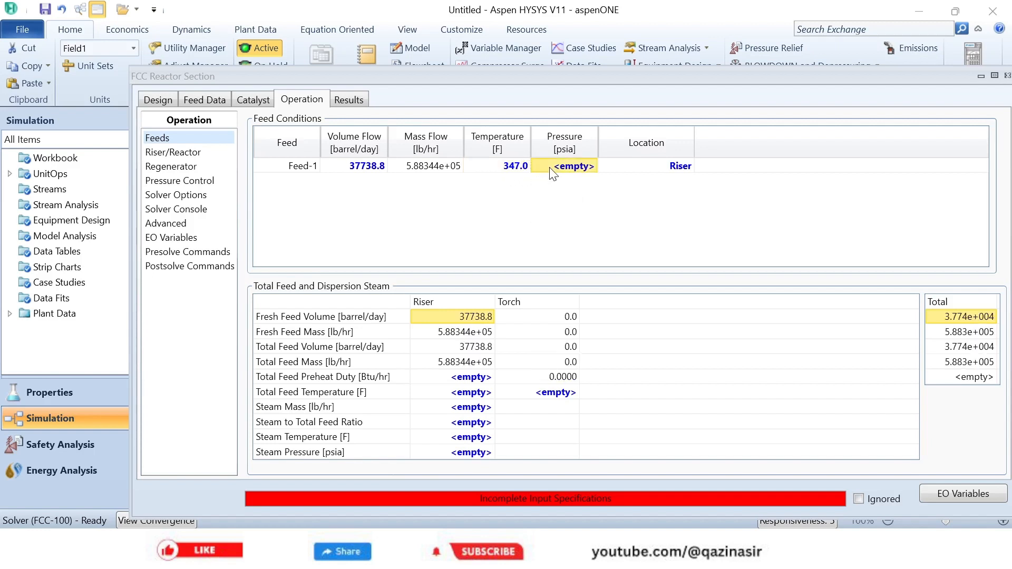
pyautogui.write('4')
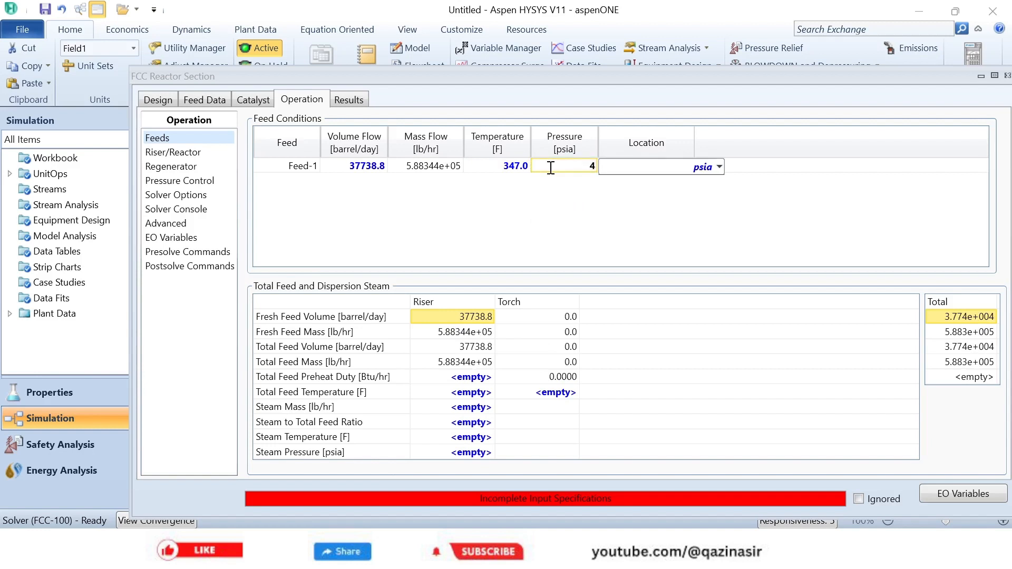
pyautogui.write('3.51')
pyautogui.press('Return')
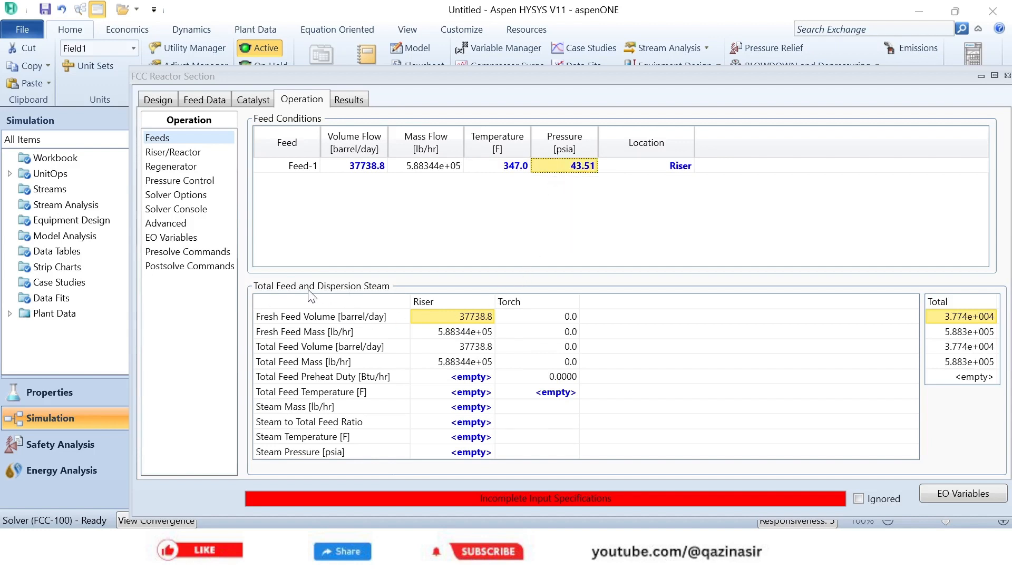
# - For the riser, set the total feed preheat duty to 0 Btu/hr and the dispersion steam mass to 1.012e4 lb/hr
pyautogui.click(461, 378)
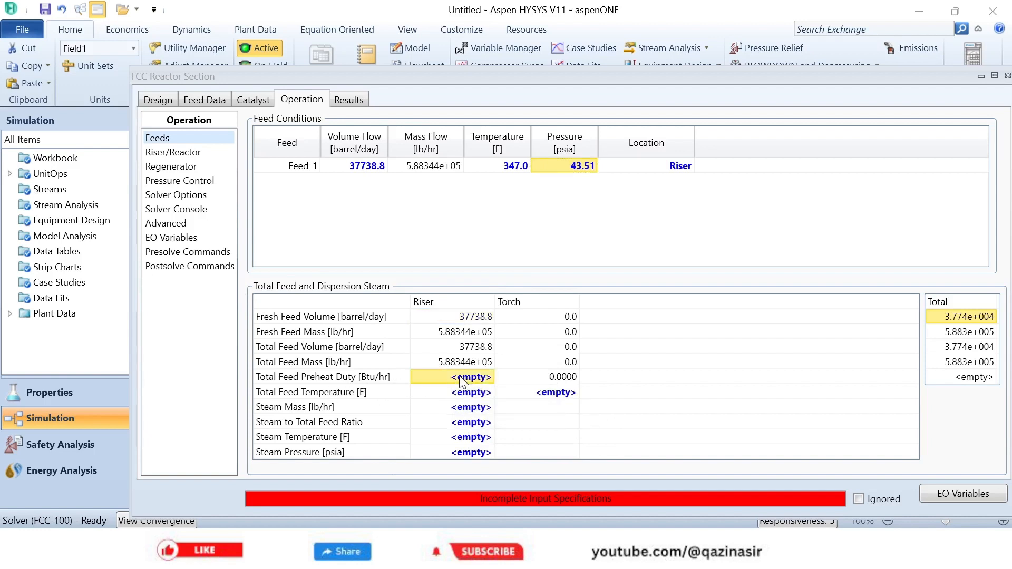
pyautogui.write('0')
pyautogui.press('Return')
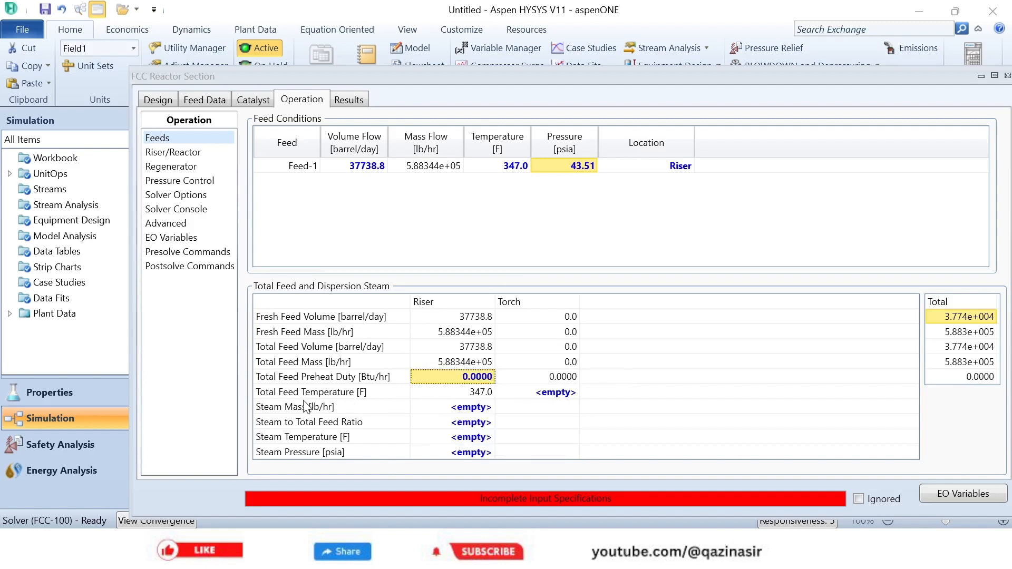
pyautogui.click(454, 409)
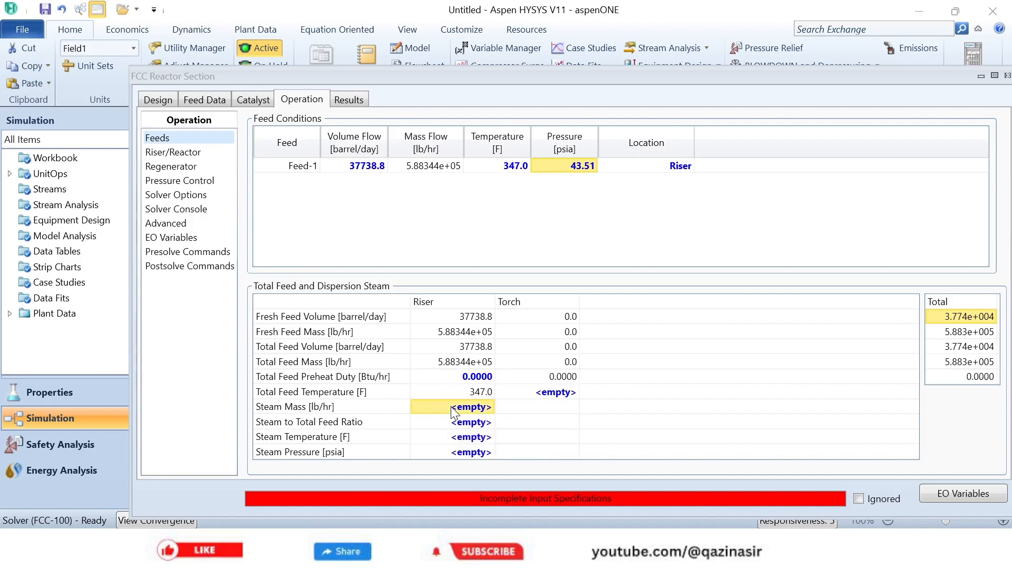
pyautogui.write('1.01')
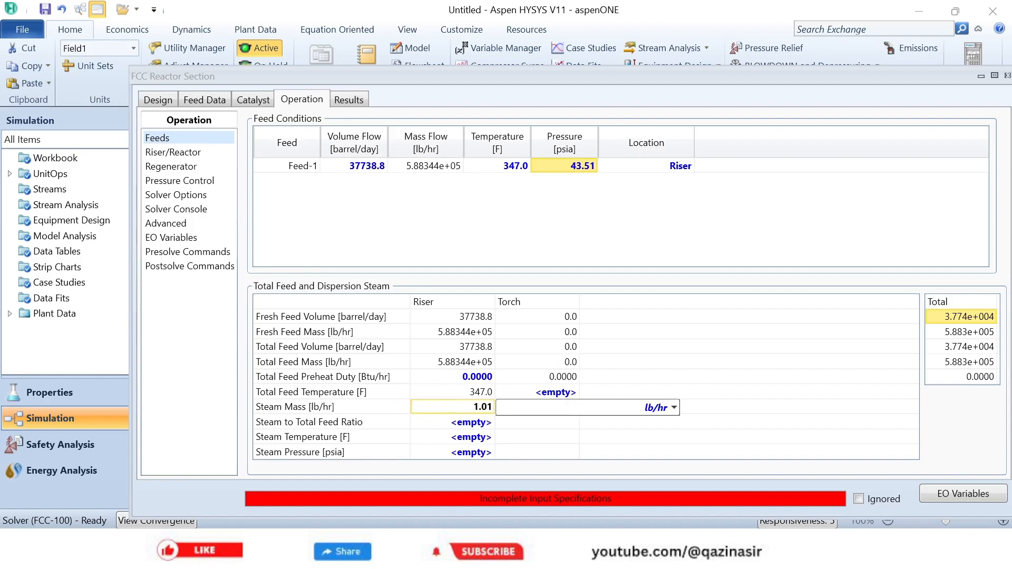
pyautogui.write('2e4')
pyautogui.press('Return')
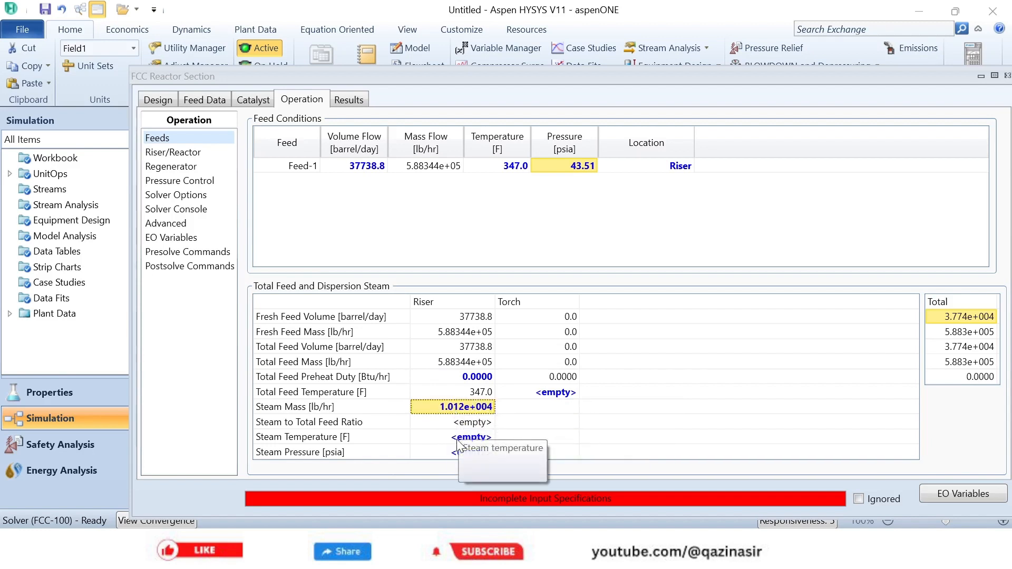
# - Set the riser dispersion steam temperature to 392 F and the steam pressure to 145 psia
pyautogui.click(457, 442)
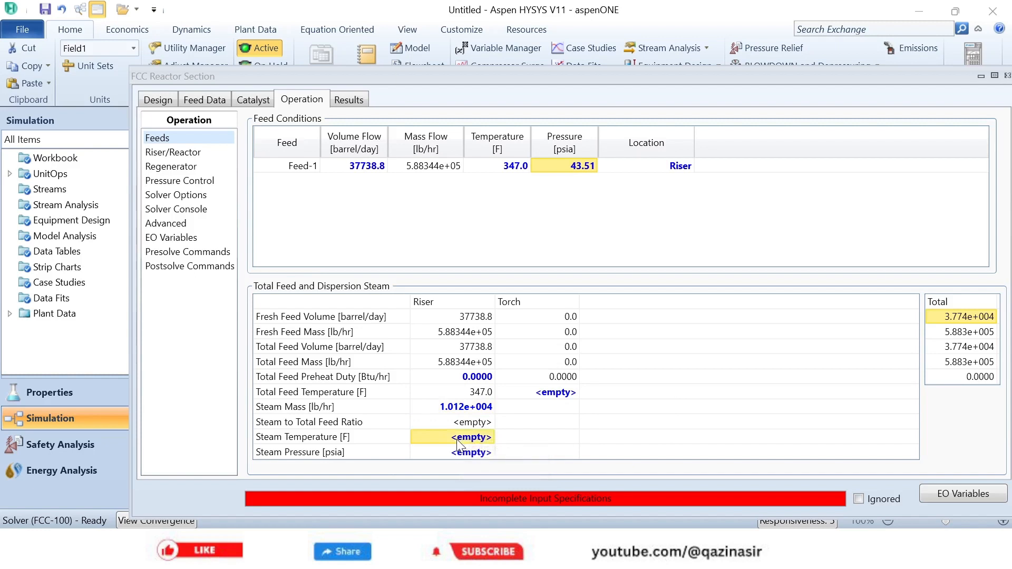
pyautogui.write('392')
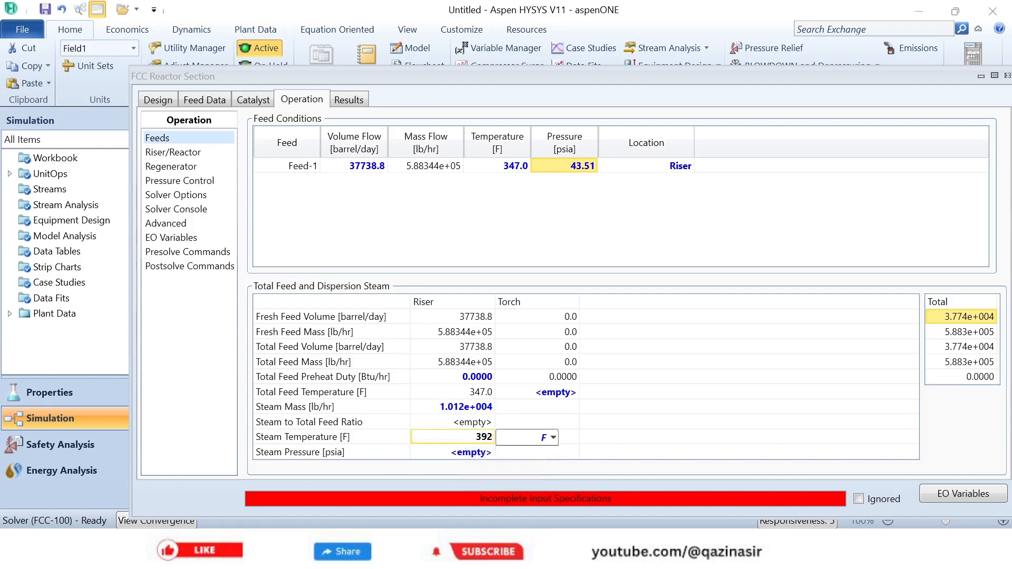
pyautogui.press('Return')
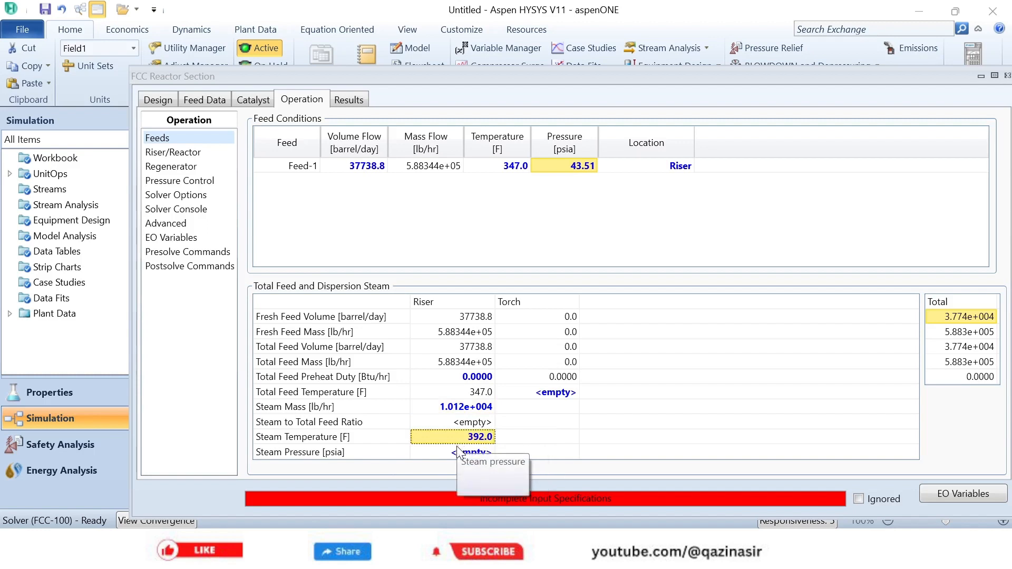
pyautogui.click(456, 455)
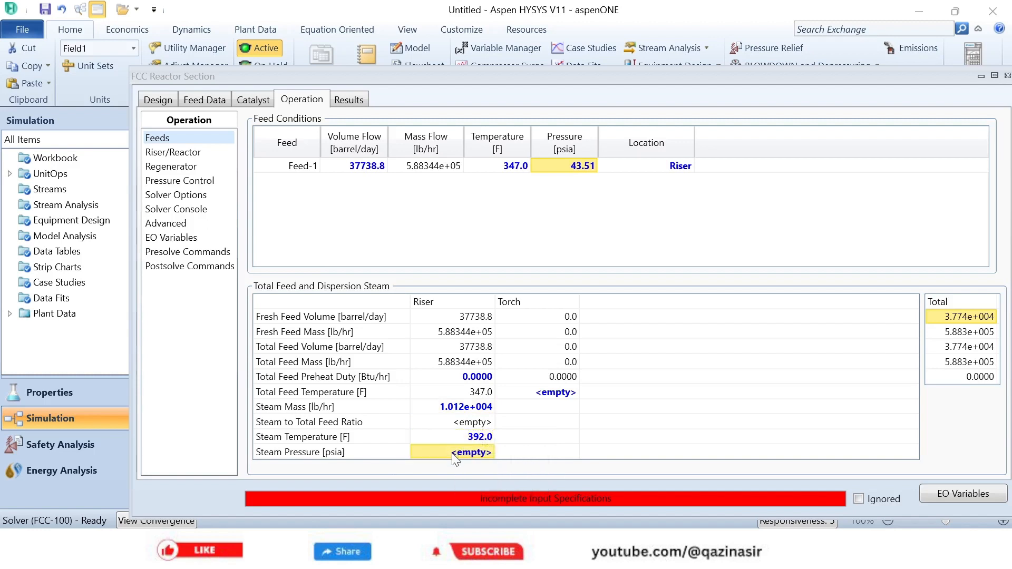
pyautogui.write('145')
pyautogui.press('Return')
# - In the riser/reactor operating data, set the riser outlet temperature to 1021 F
pyautogui.click(156, 155)
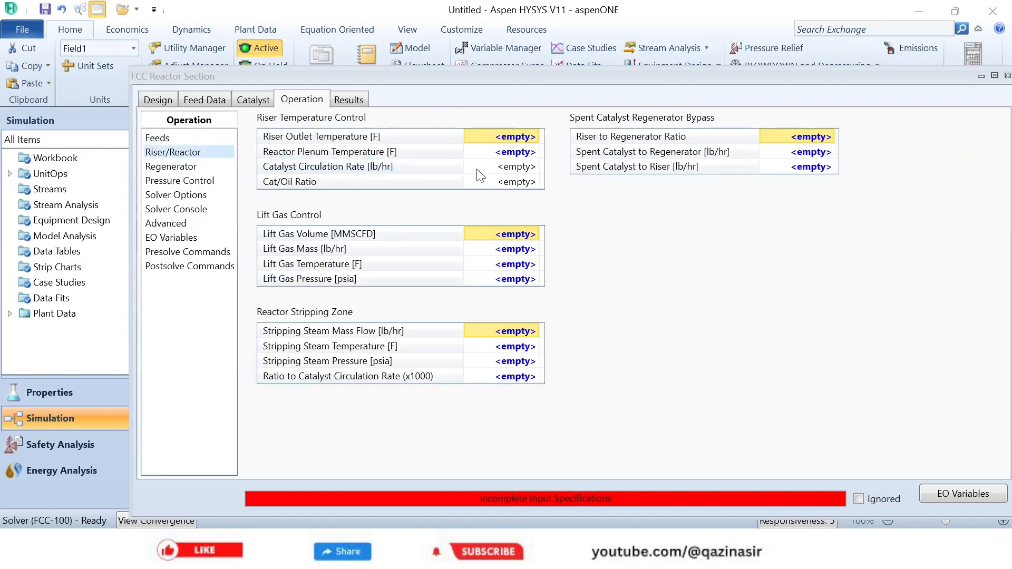
pyautogui.click(518, 136)
pyautogui.write('10')
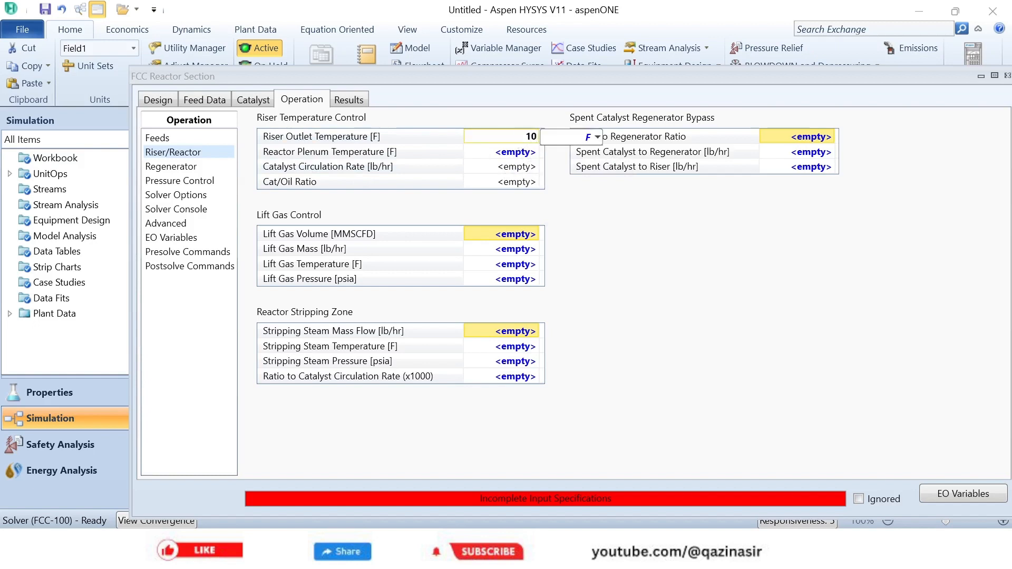
pyautogui.write('13')
pyautogui.press('BackSpace')
pyautogui.press('BackSpace')
pyautogui.write('21')
pyautogui.press('Return')
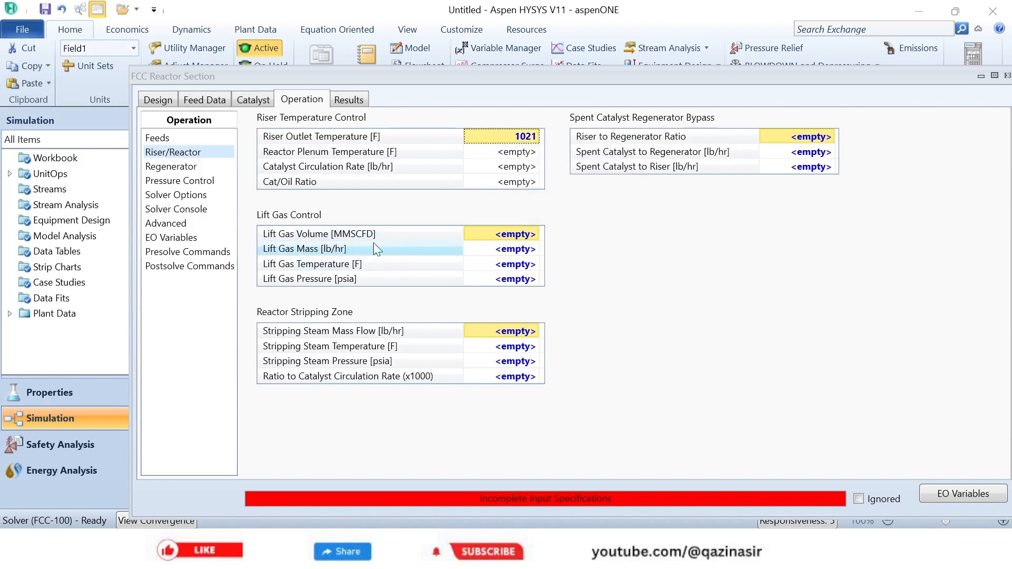
# - Specify the lift gas with a mass flow of 0 lb/hr, a temperature of 80.01 F and a pressure of 22 psia
pyautogui.click(514, 252)
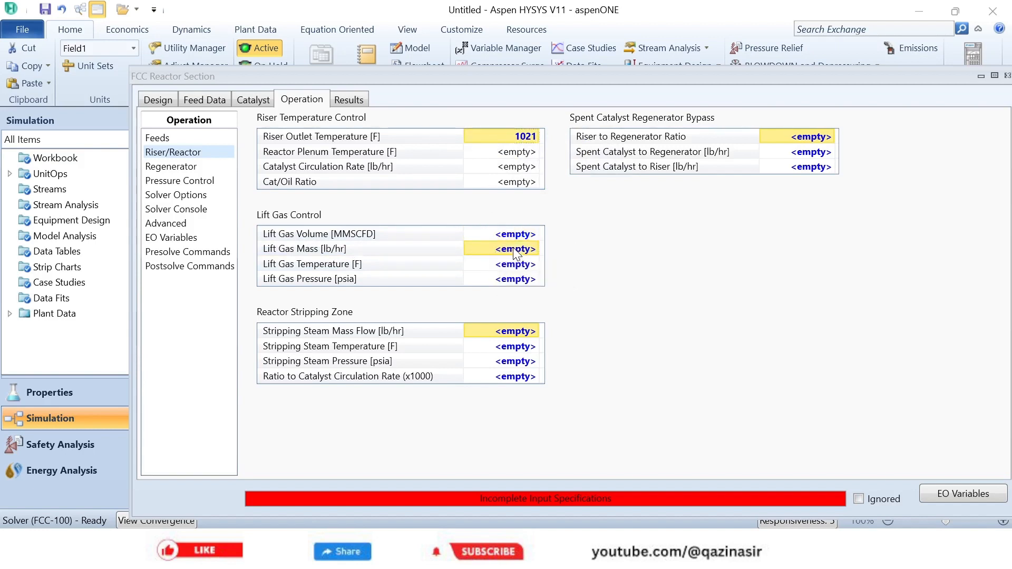
pyautogui.write('0')
pyautogui.press('Return')
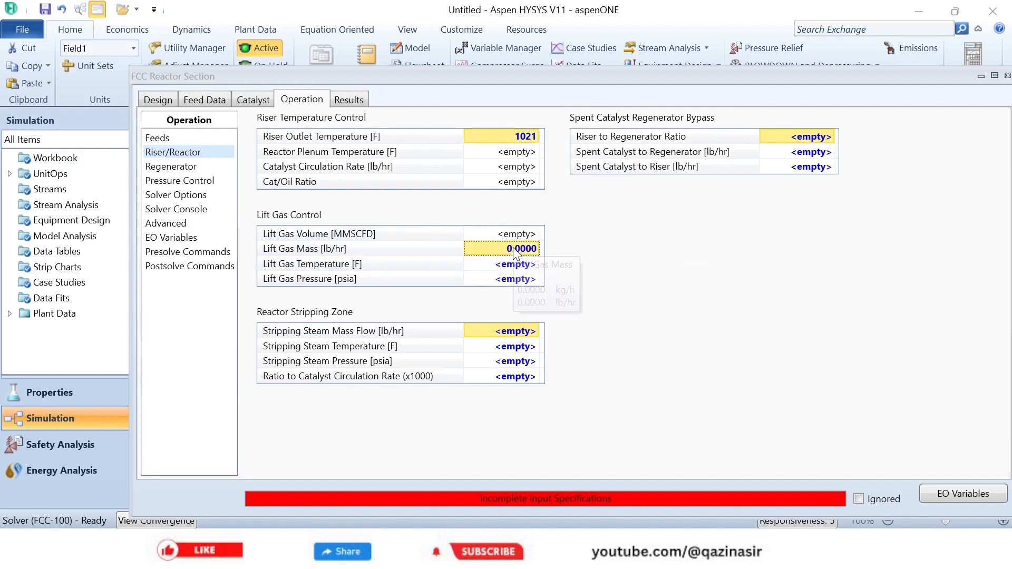
pyautogui.click(503, 266)
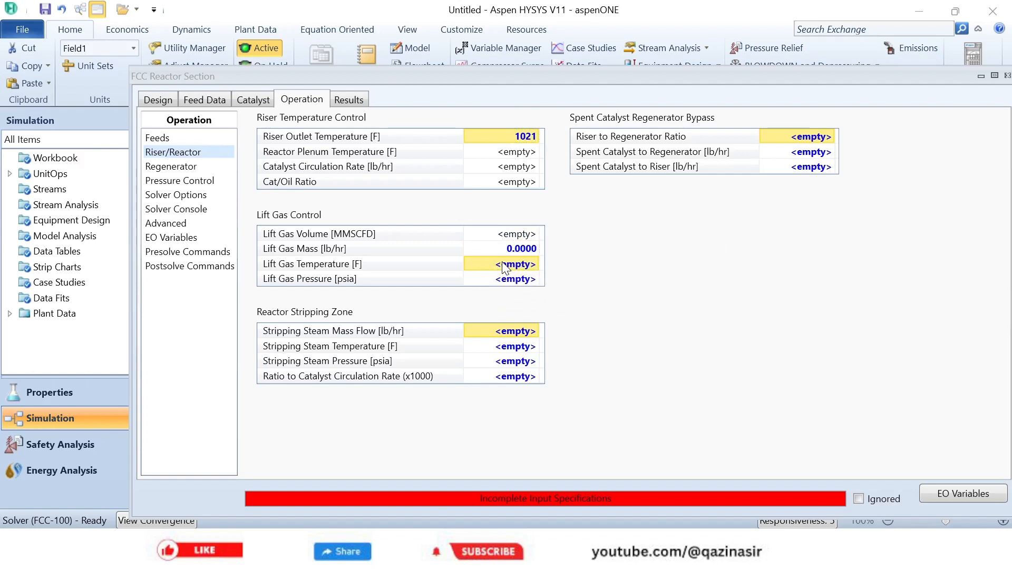
pyautogui.write('80.01')
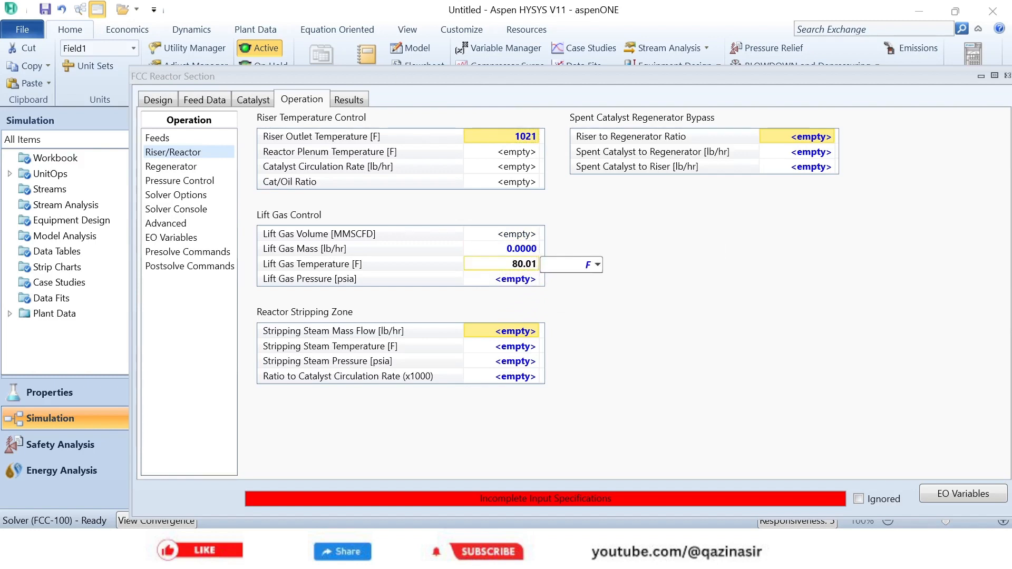
pyautogui.press('Return')
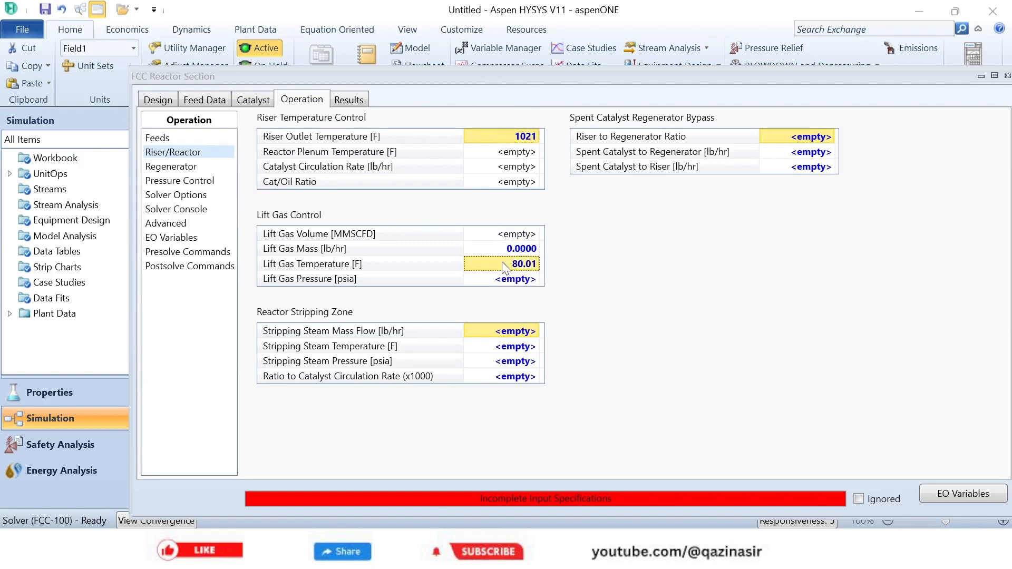
pyautogui.click(513, 280)
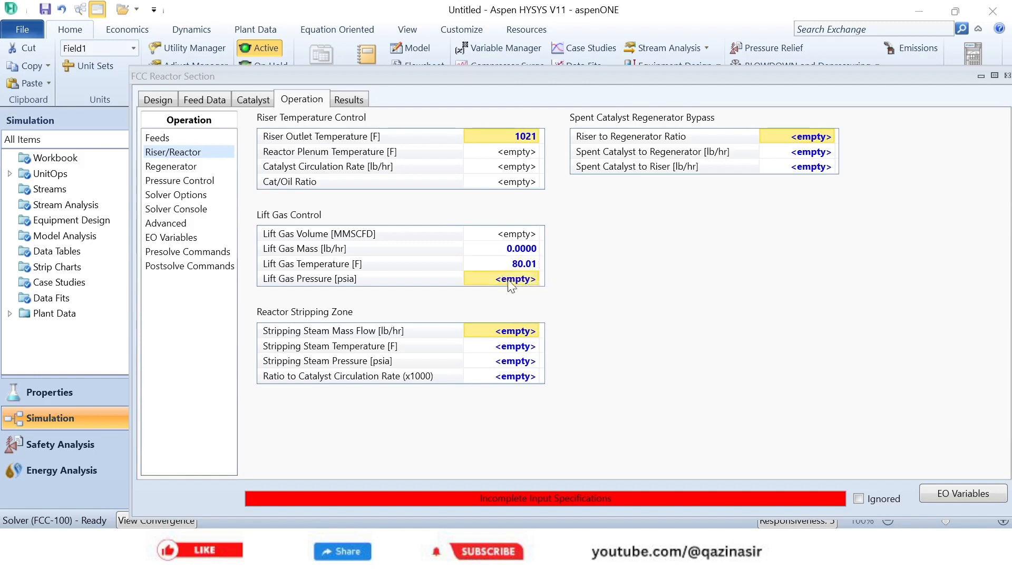
pyautogui.write('22')
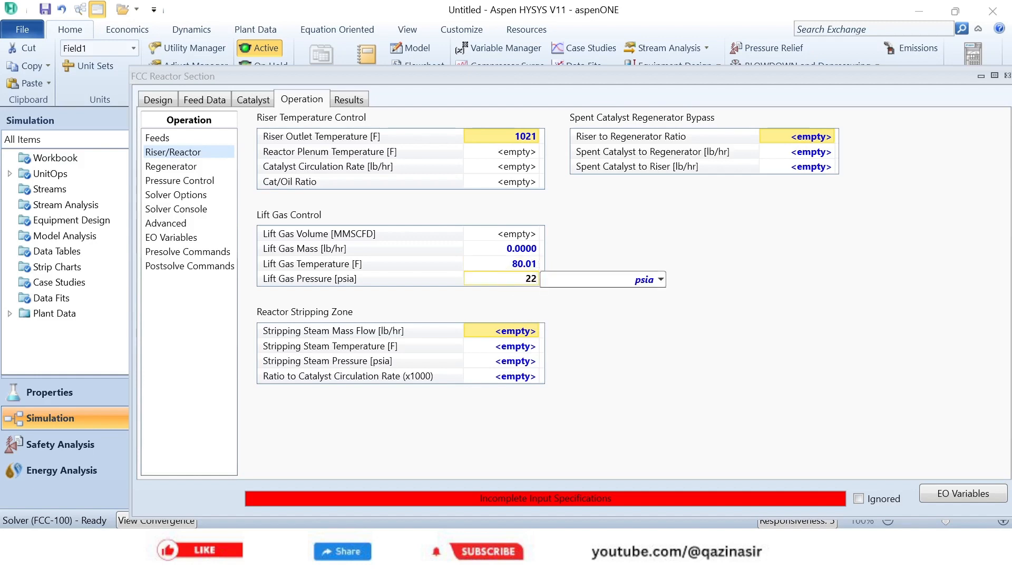
pyautogui.press('Return')
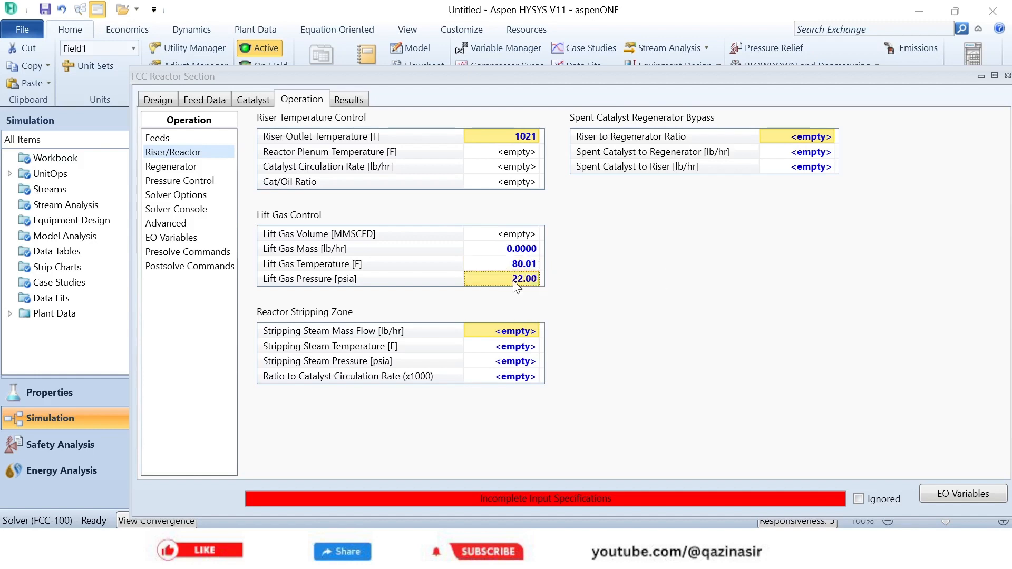
# - For the reactor stripping zone, set the steam temperature to 392 F, steam pressure to 145 psia and ratio to catalyst circulation rate to 3
pyautogui.click(517, 347)
pyautogui.write('392')
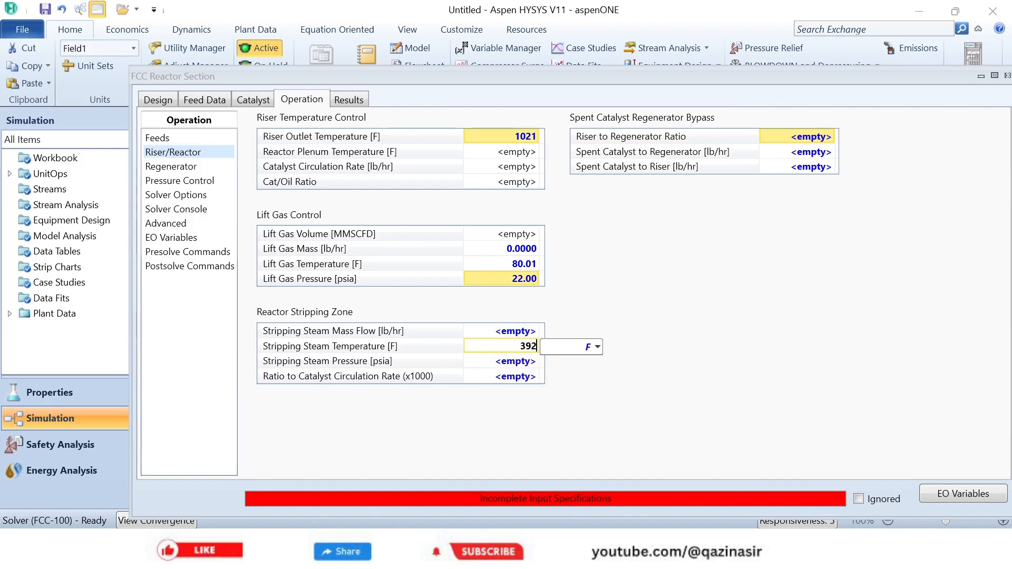
pyautogui.press('Return')
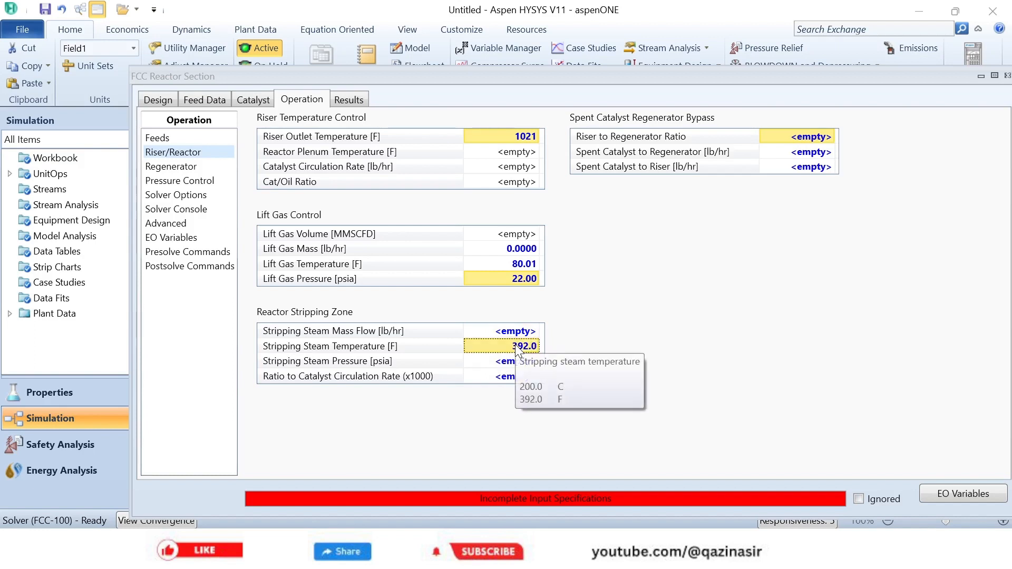
pyautogui.click(510, 364)
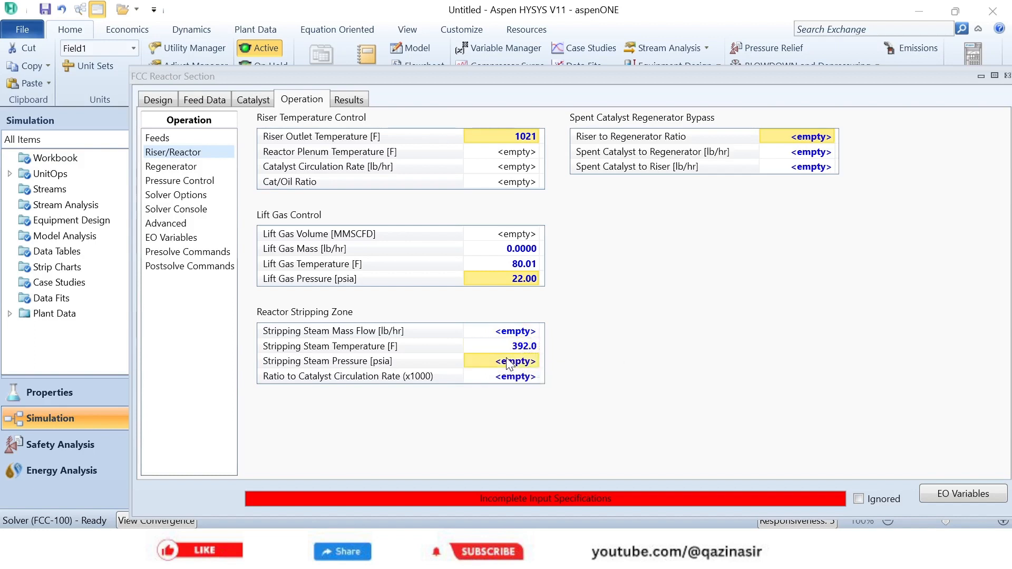
pyautogui.write('145')
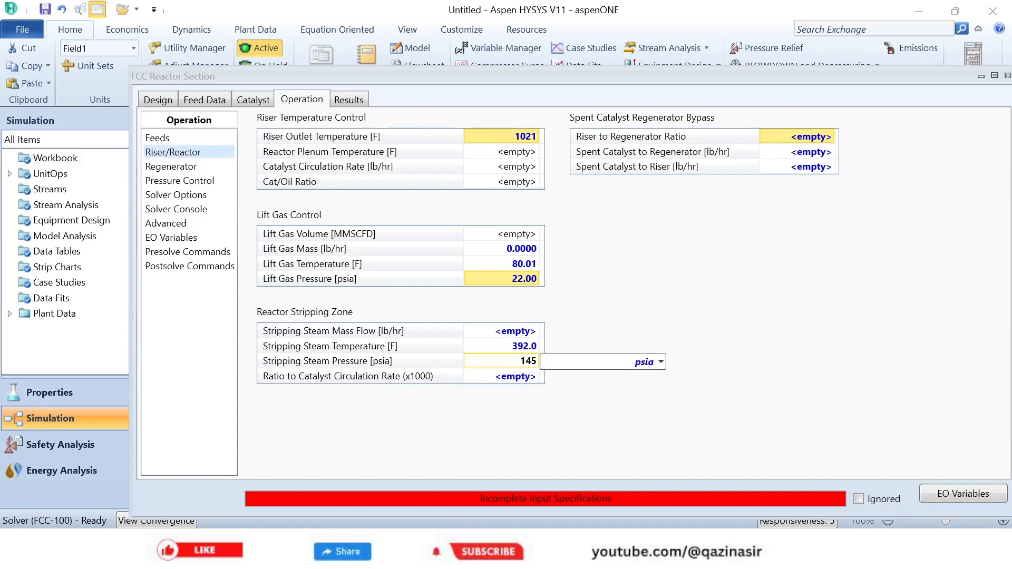
pyautogui.press('Return')
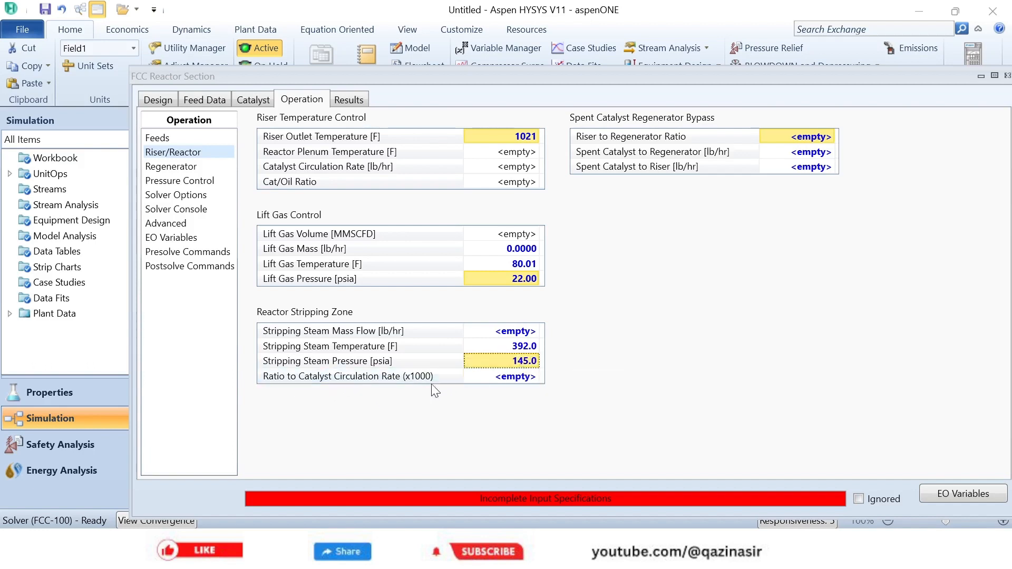
pyautogui.click(514, 377)
pyautogui.write('3')
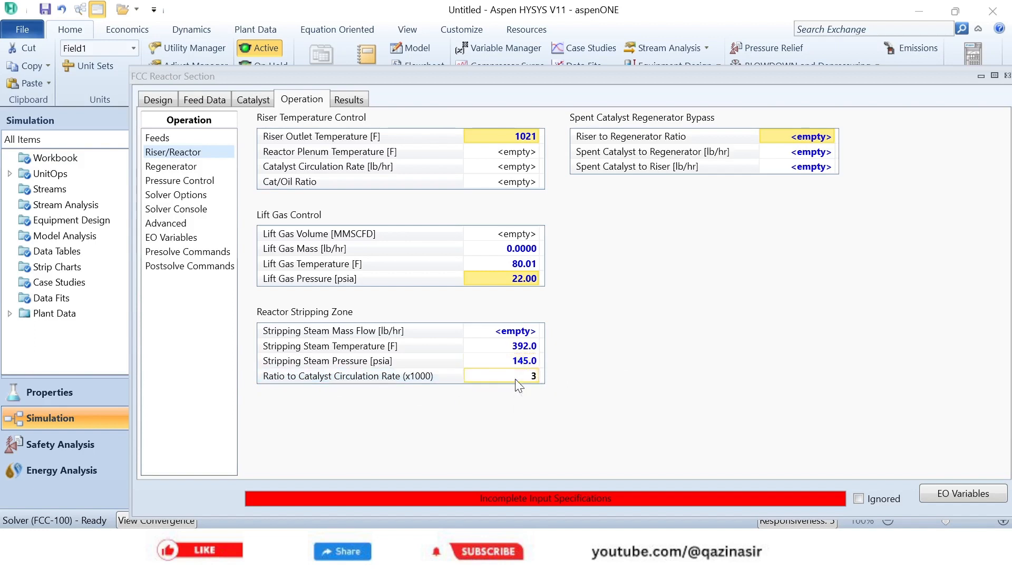
pyautogui.press('Return')
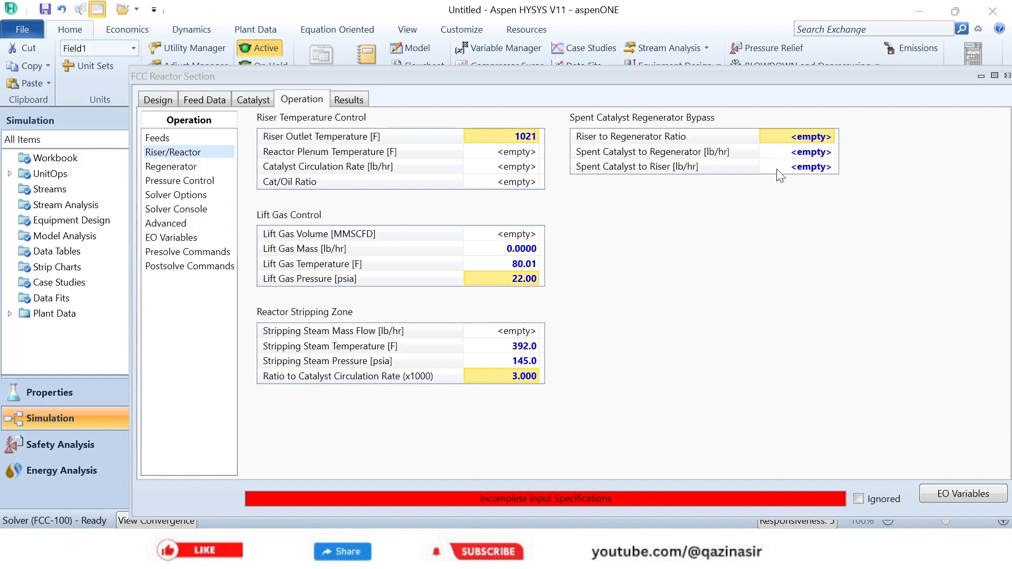
# - Set the riser to regenerator ratio of the spent catalyst regenerator bypass to 0
pyautogui.click(803, 138)
pyautogui.write('0')
pyautogui.press('Return')
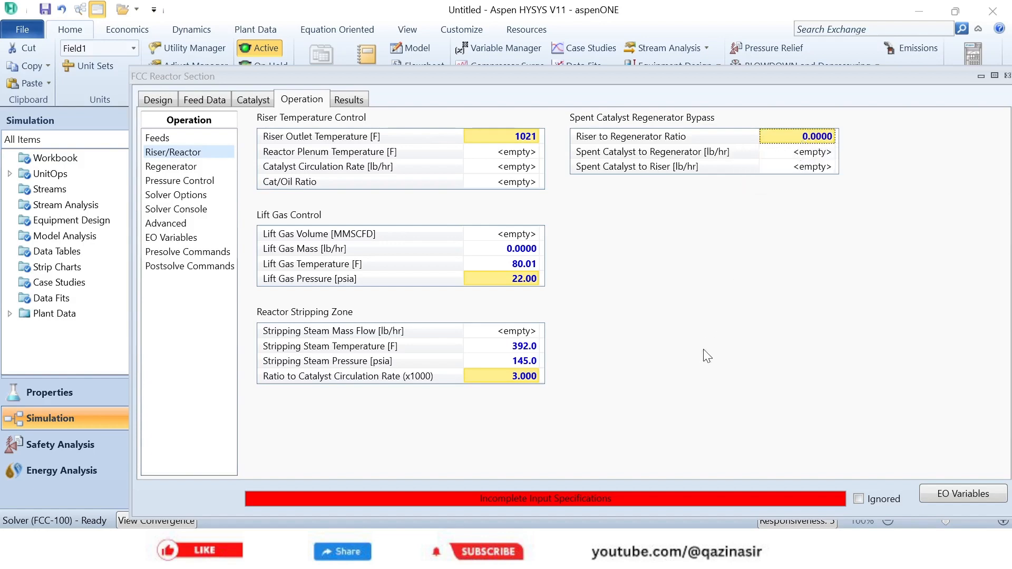
# - In the regenerator operating data, set the dense bed temperature to 1374 F and the dry flue gas O2 to 1%
pyautogui.click(191, 167)
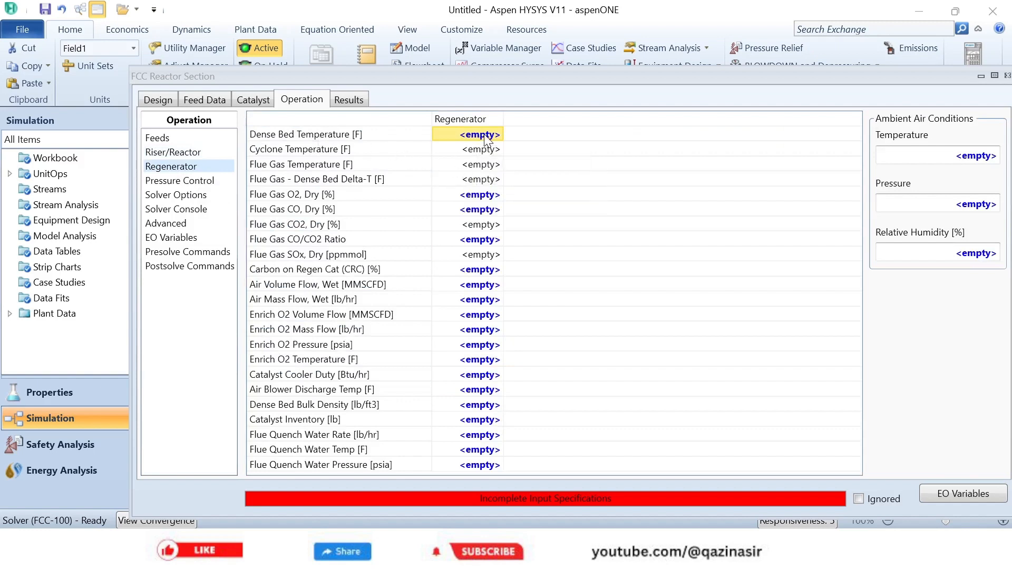
pyautogui.write('1374')
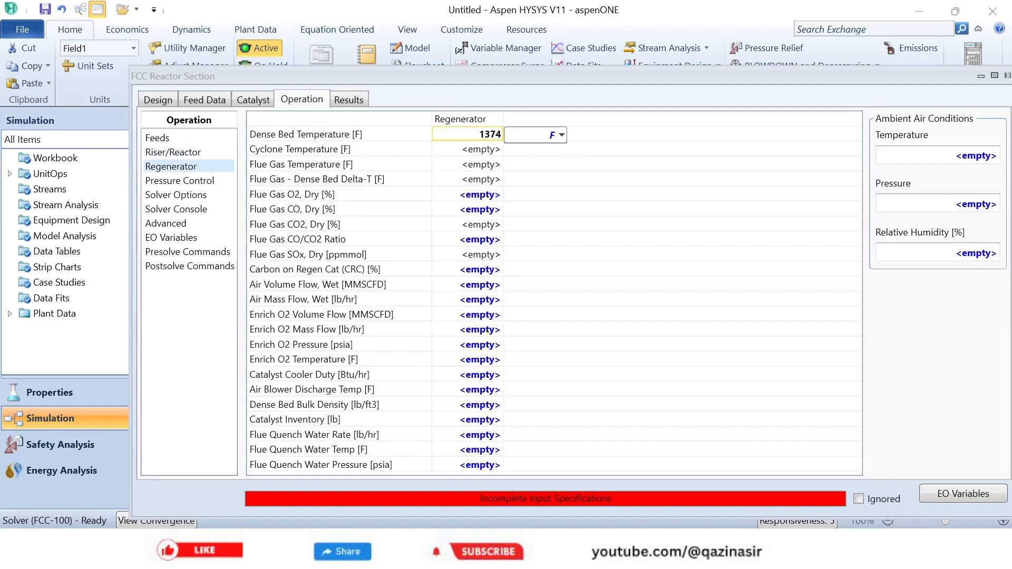
pyautogui.press('Return')
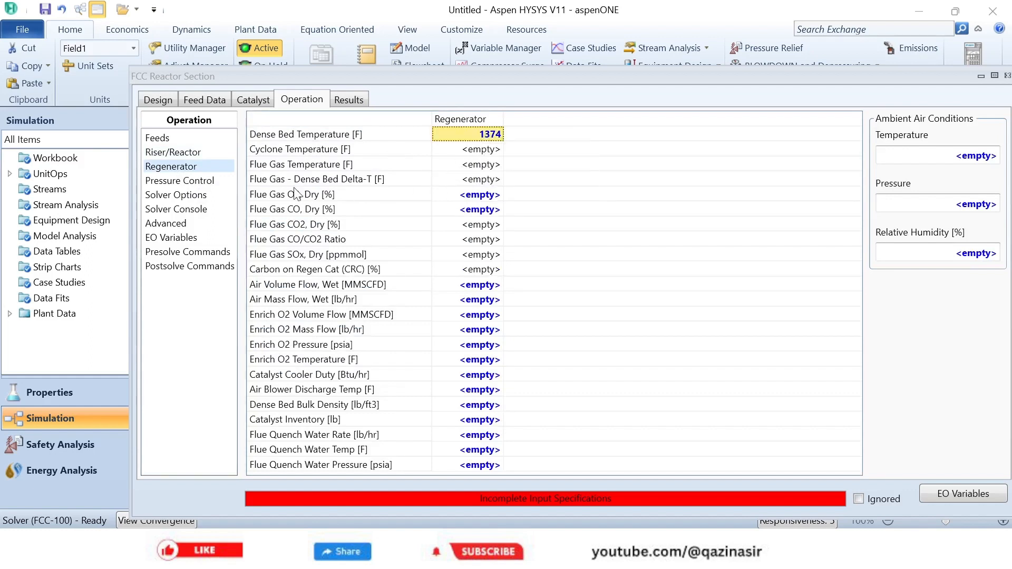
pyautogui.click(471, 195)
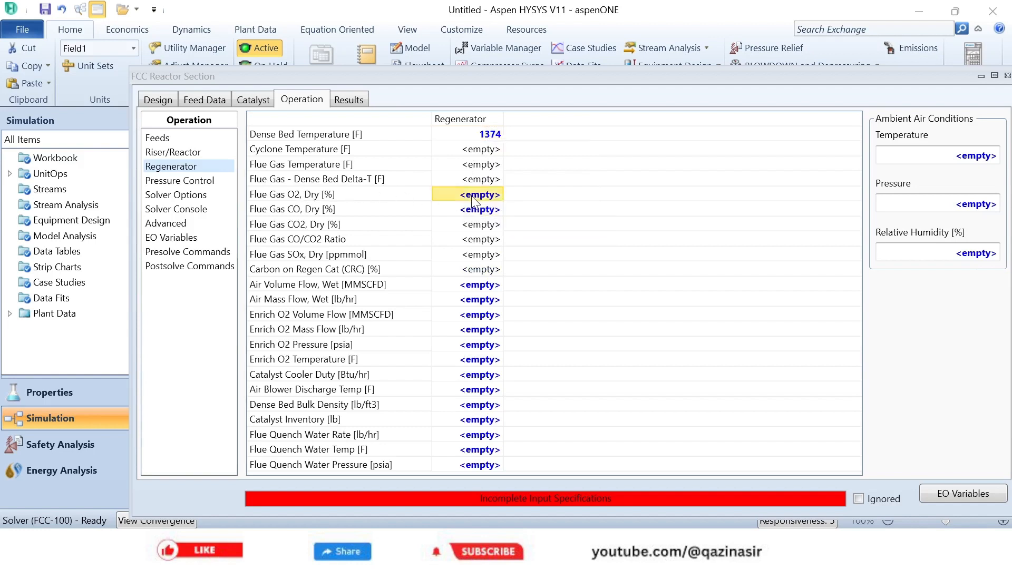
pyautogui.write('1')
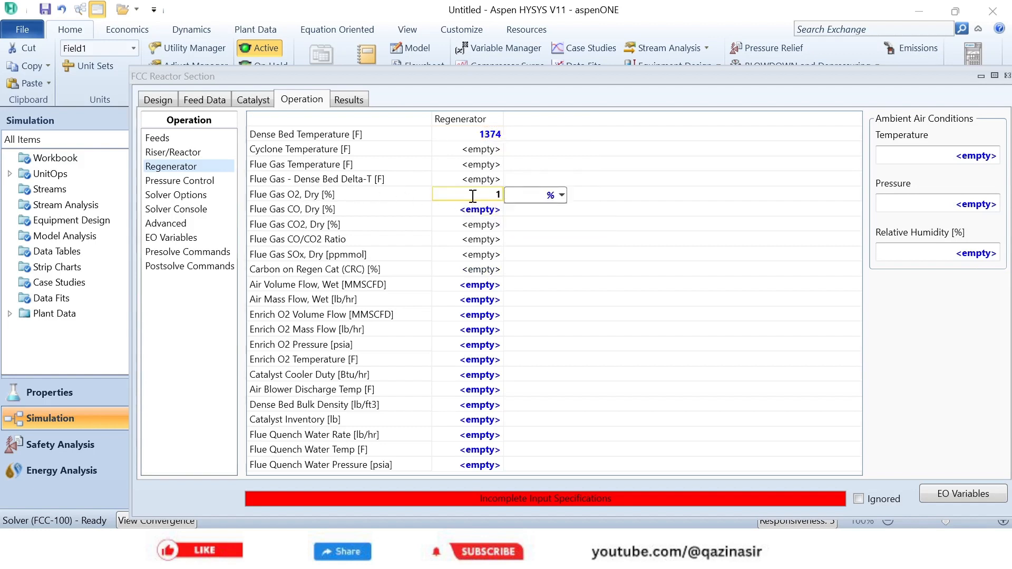
pyautogui.press('Return')
# - Set the regenerator's wet air volume flow to 147 MMSCFD
pyautogui.click(468, 286)
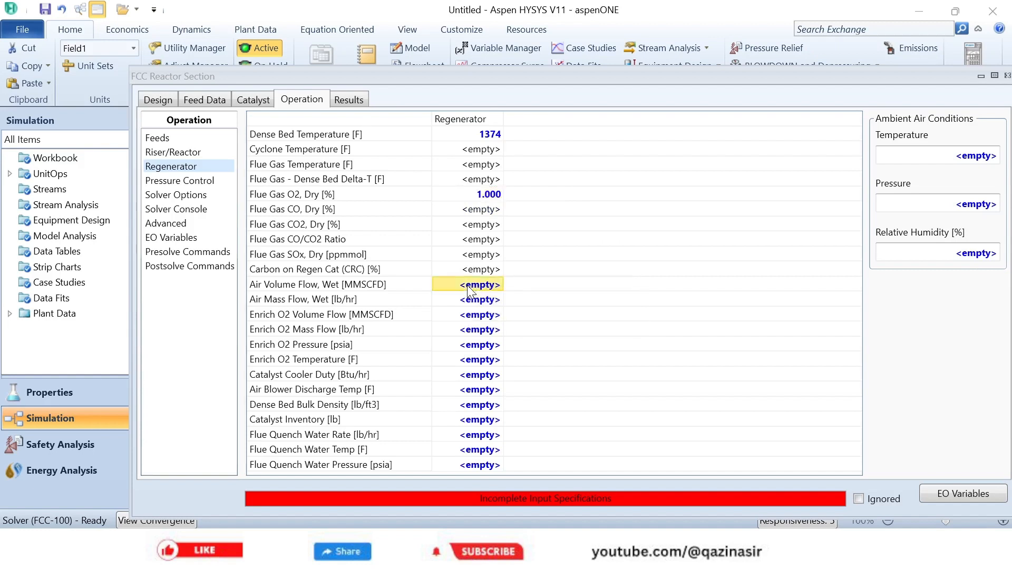
pyautogui.click(467, 287)
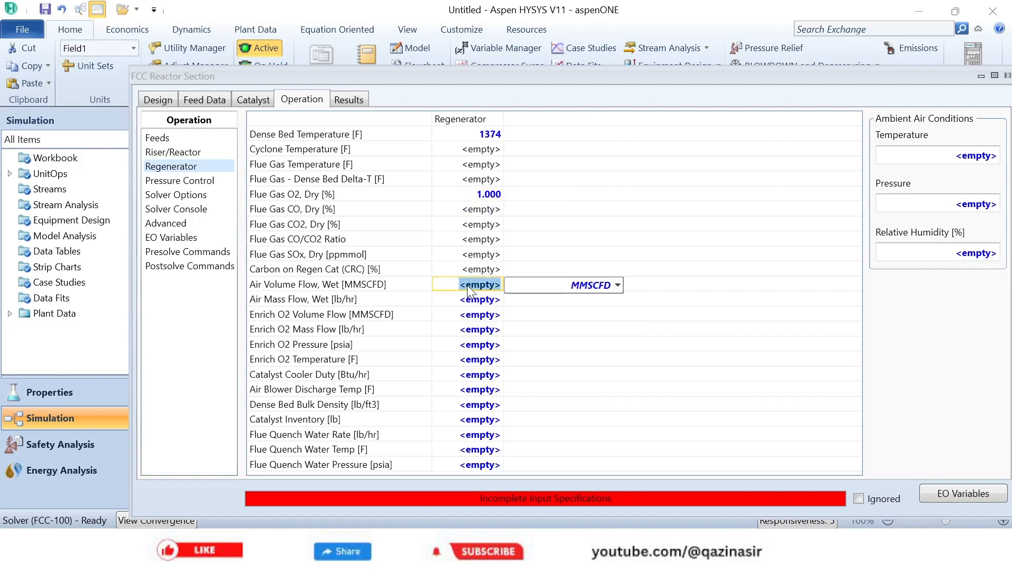
pyautogui.write('147')
pyautogui.press('Return')
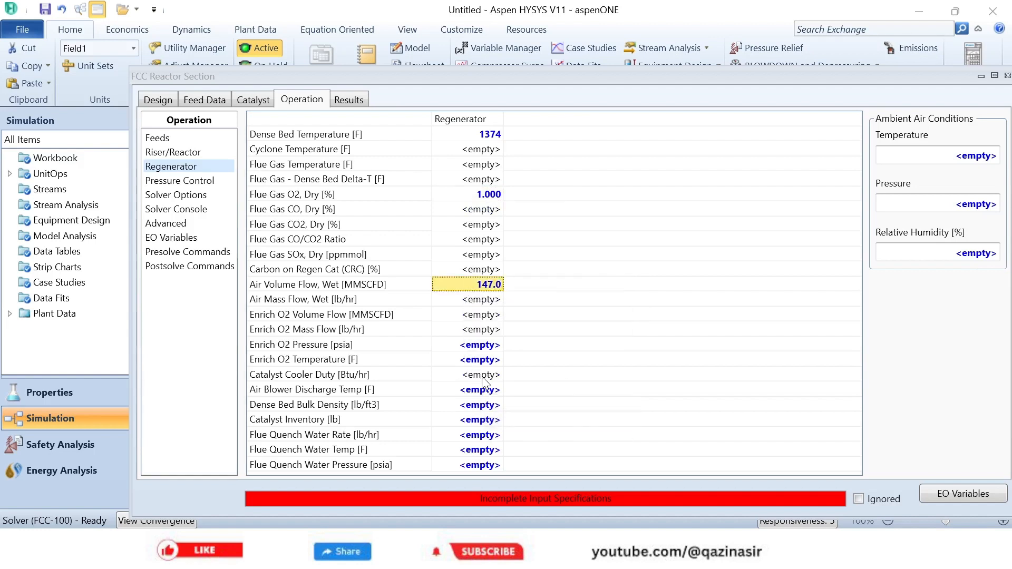
# - Specify the regenerator's enrich O2 with a pressure of 14.65 psia and a temperature of 212 F
pyautogui.click(475, 348)
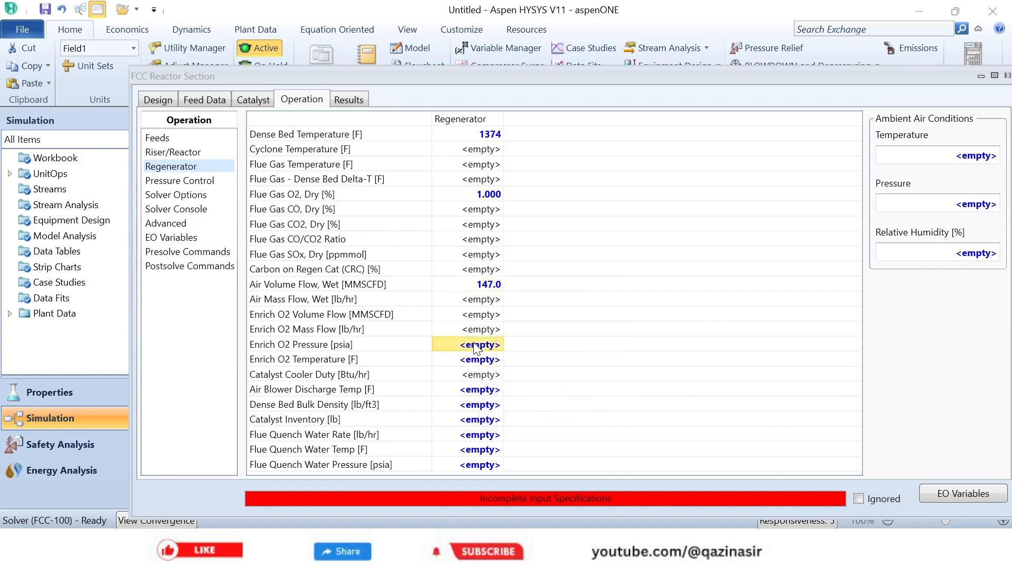
pyautogui.write('14')
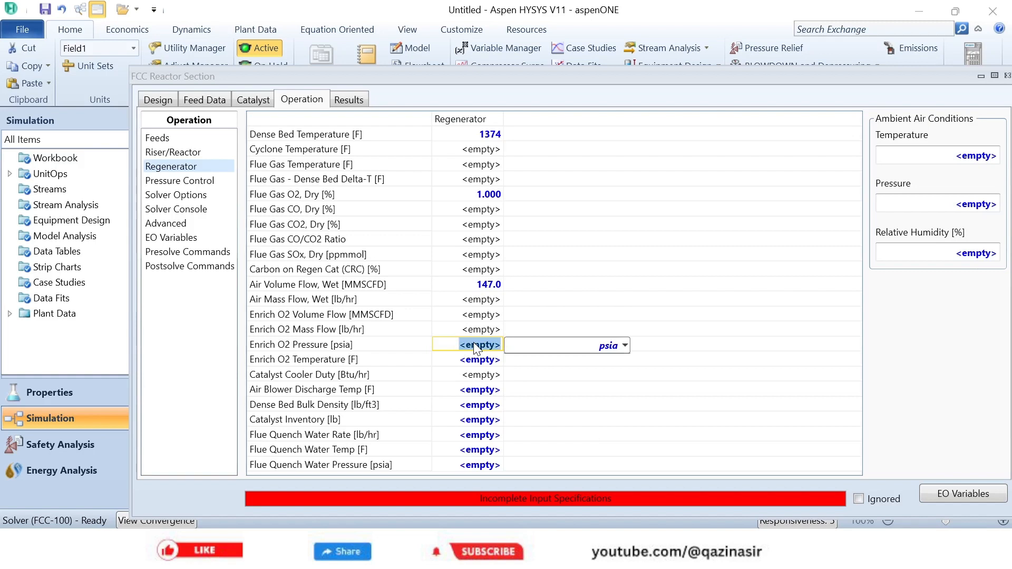
pyautogui.write('.65')
pyautogui.press('Return')
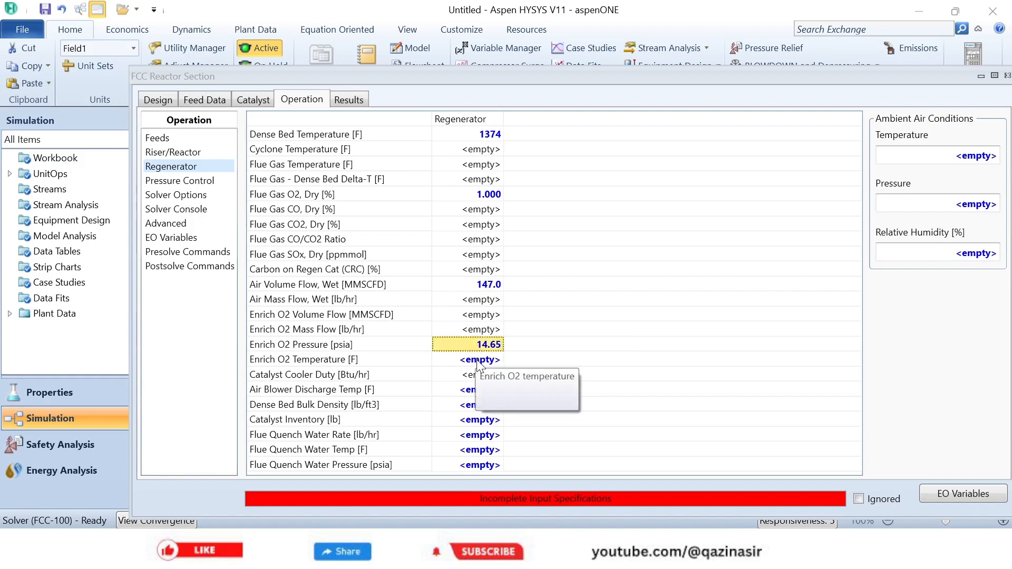
pyautogui.click(478, 363)
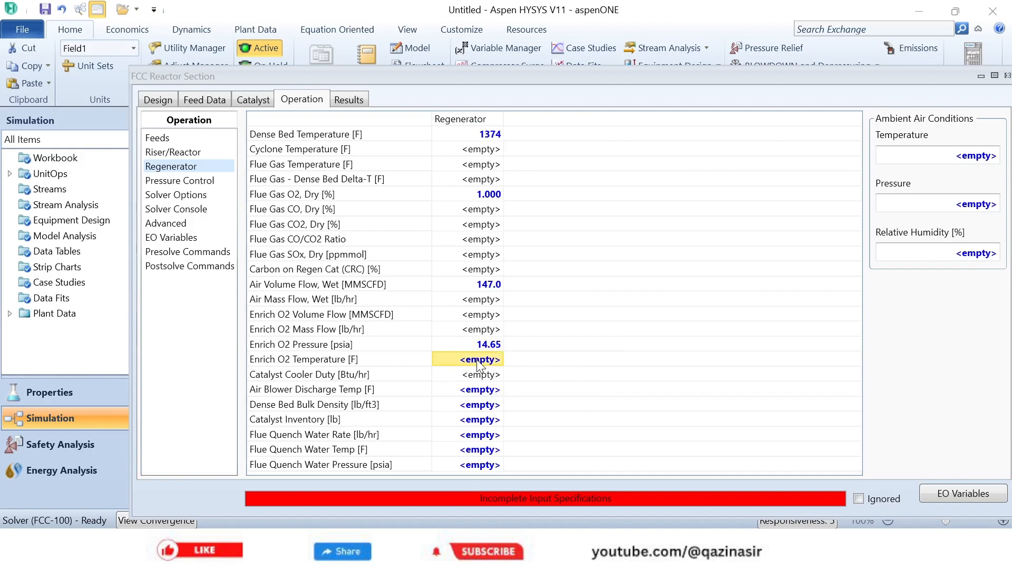
pyautogui.write('212')
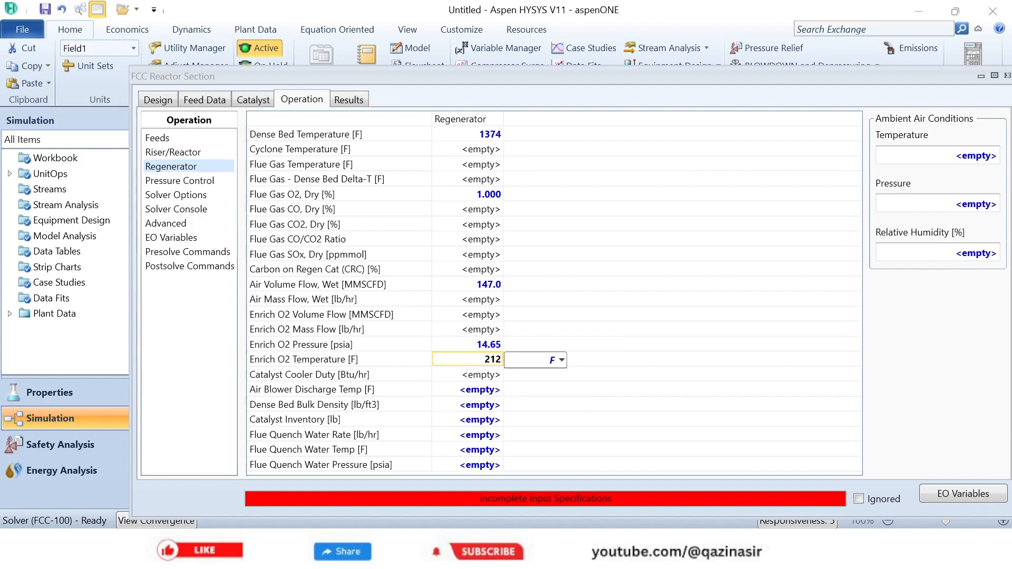
pyautogui.press('Return')
# - Set the air blower discharge temperature to 392 F and the dense bed bulk density to 33.71 lb/ft3
pyautogui.click(477, 391)
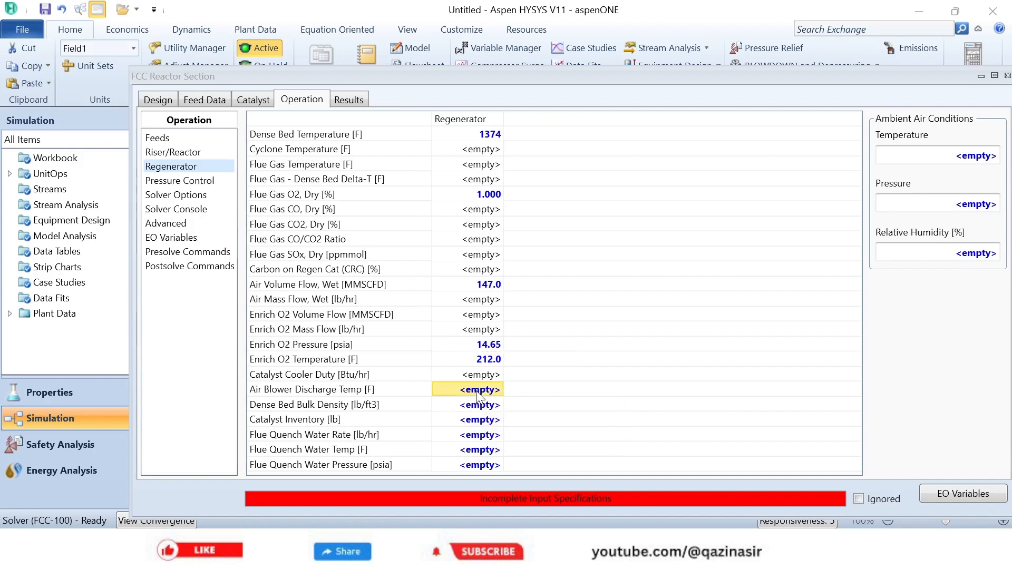
pyautogui.write('3')
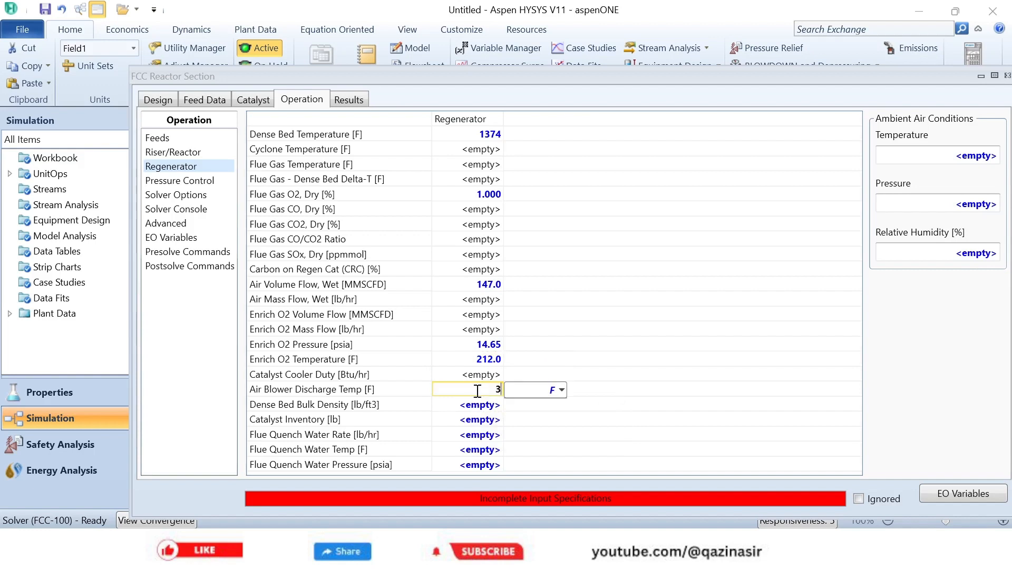
pyautogui.write('92')
pyautogui.press('Return')
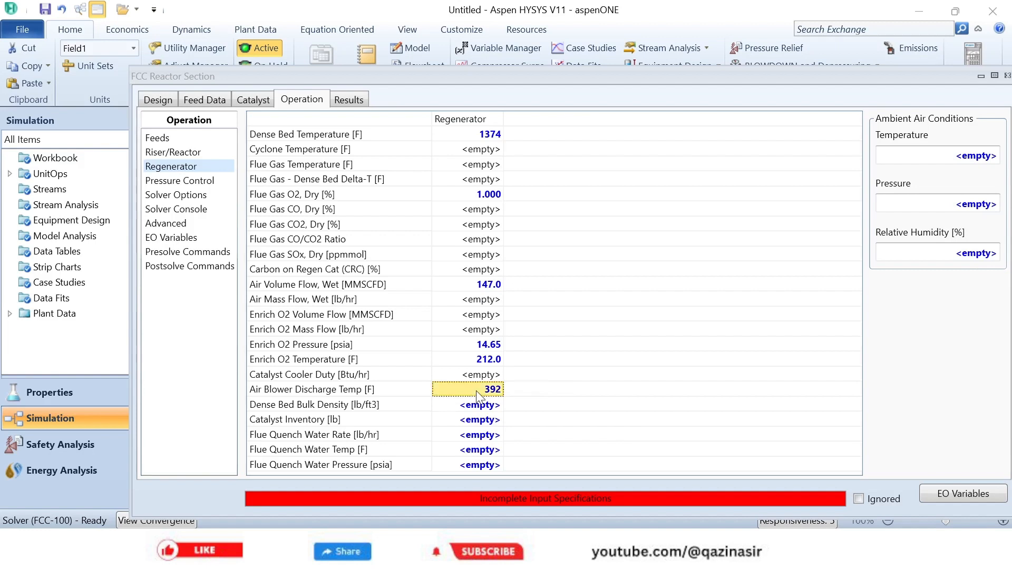
pyautogui.click(478, 405)
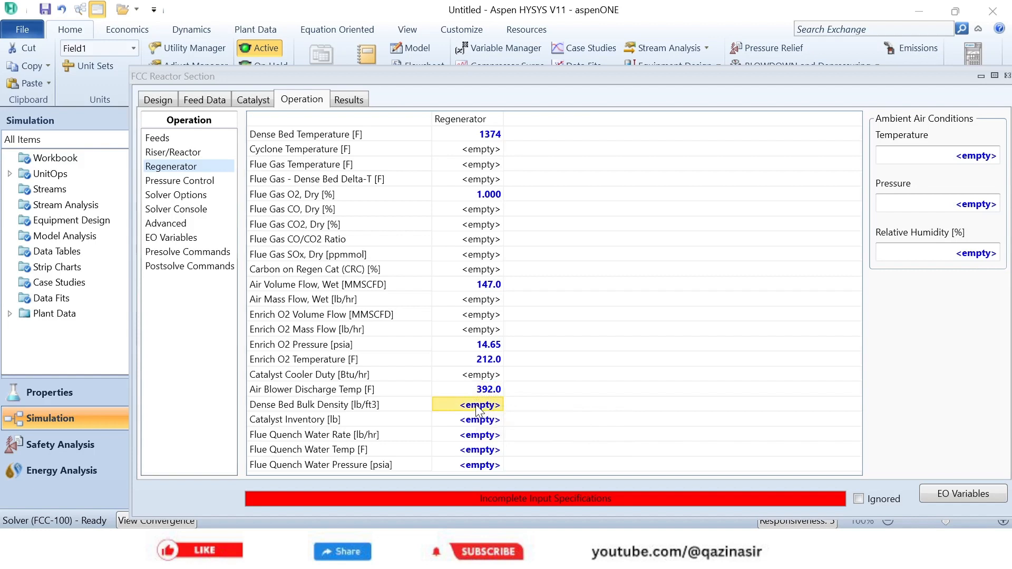
pyautogui.click(476, 403)
pyautogui.write('33.71')
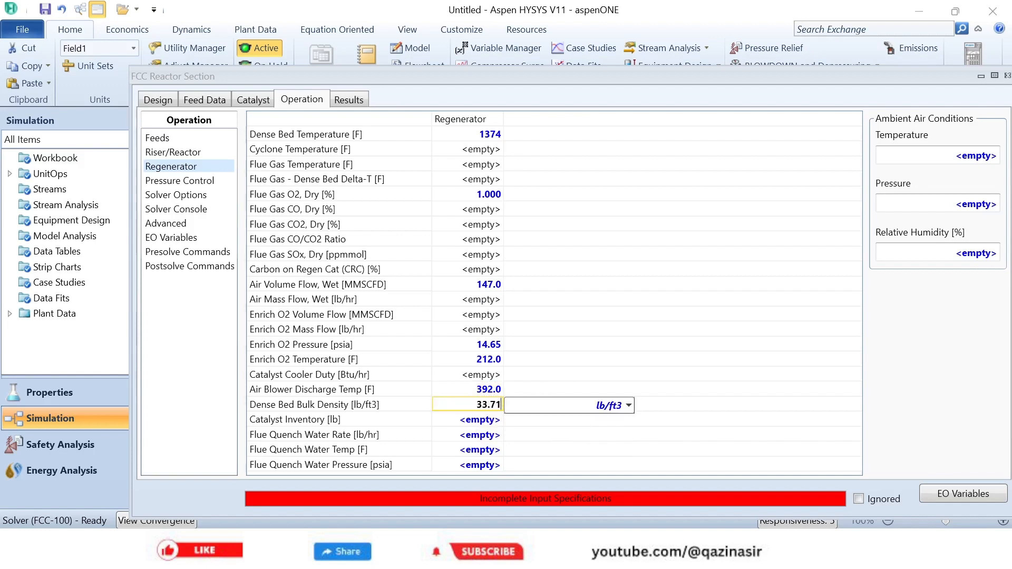
pyautogui.press('Return')
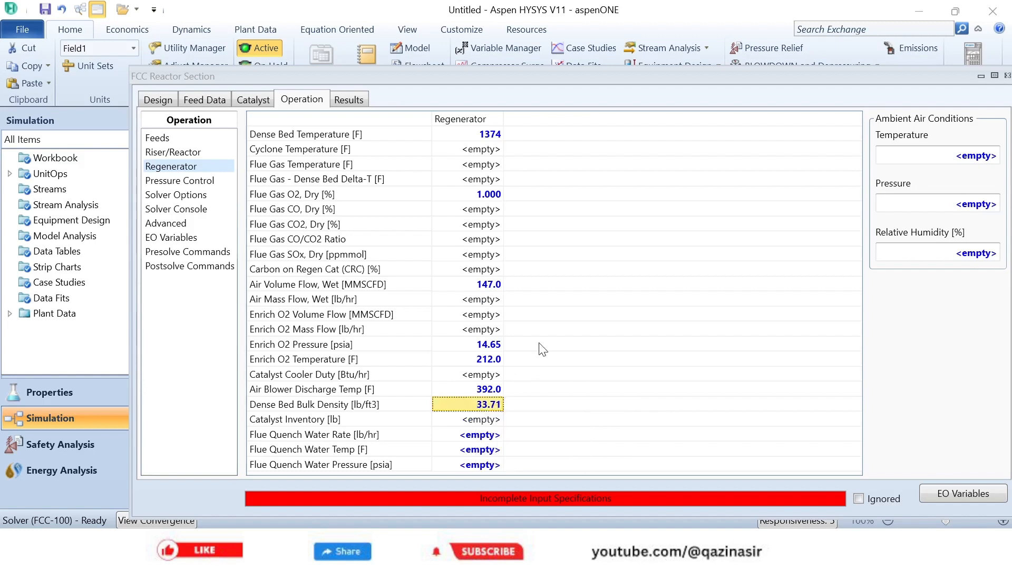
# - Set the regenerator's flue quench water rate to 0 lb/hr
pyautogui.click(481, 437)
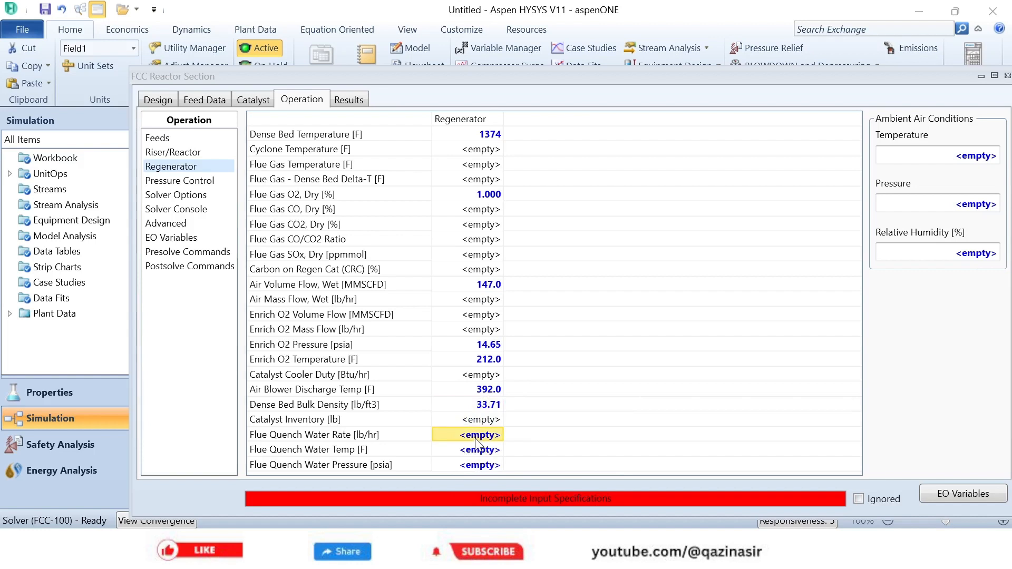
pyautogui.write('9')
pyautogui.press('Return')
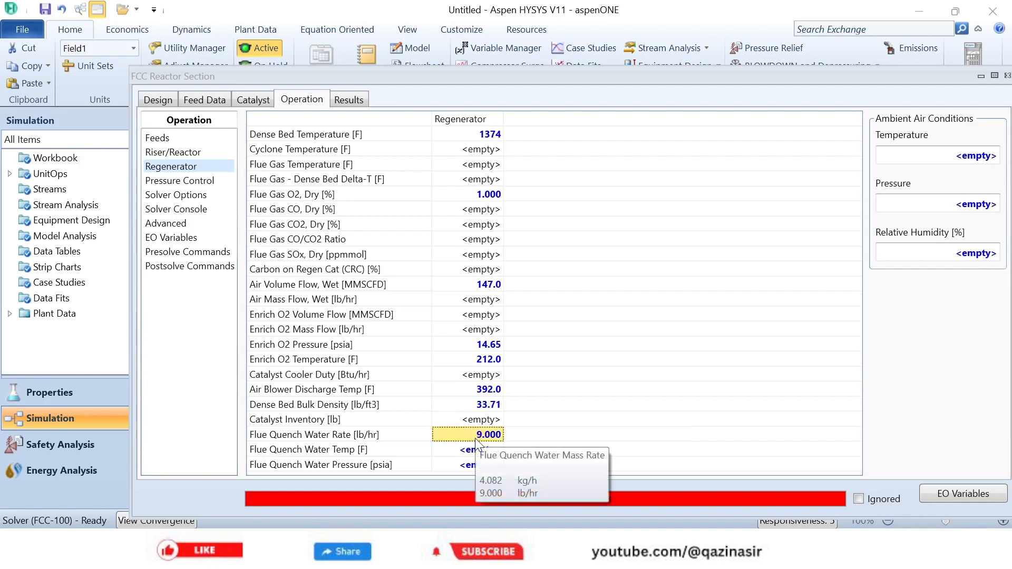
pyautogui.click(476, 439)
pyautogui.write('0')
pyautogui.press('Return')
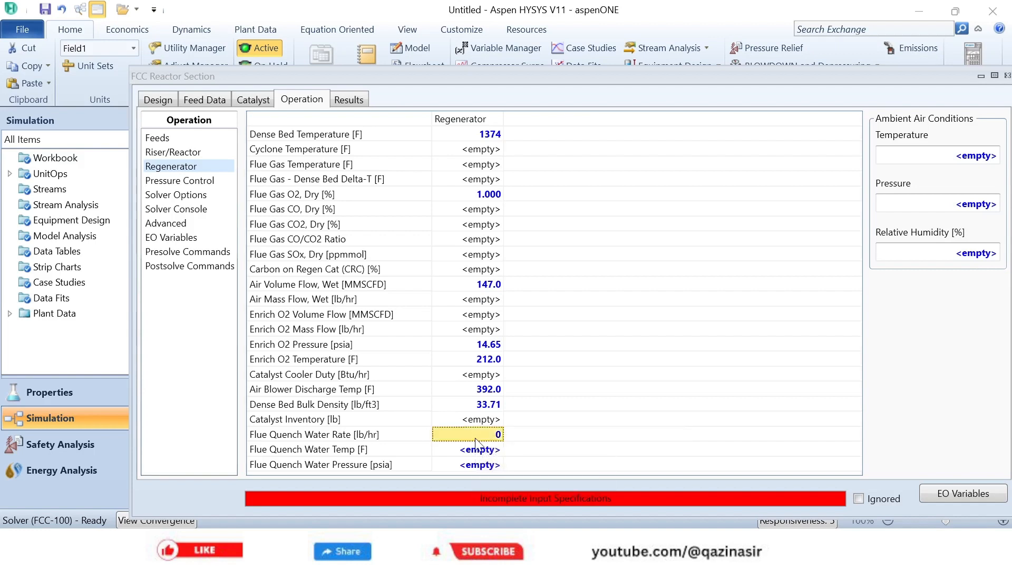
# - Set the flue quench water temperature to 220 F and its pressure to 99.7 psia
pyautogui.click(477, 452)
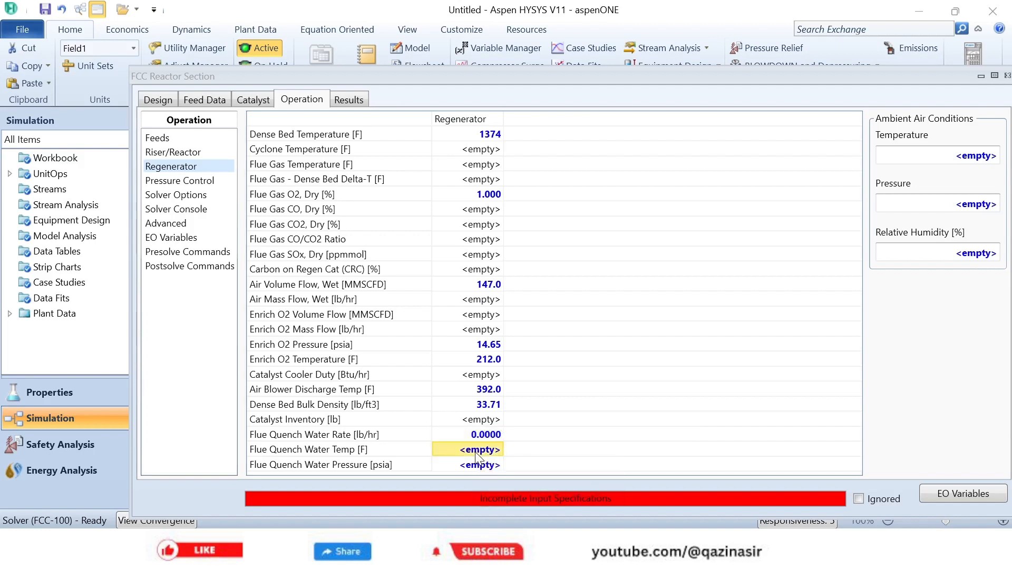
pyautogui.click(476, 453)
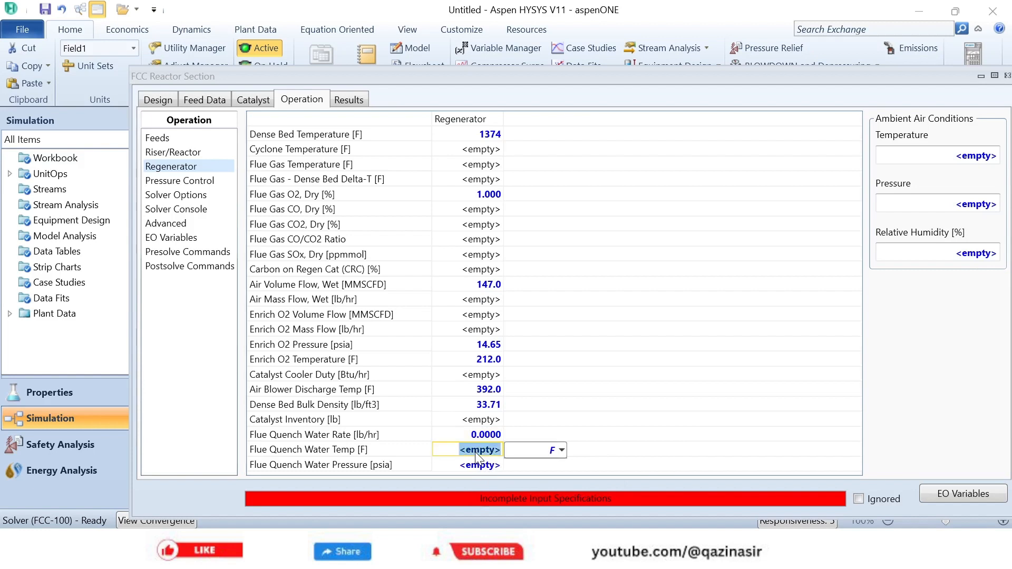
pyautogui.write('220')
pyautogui.press('Return')
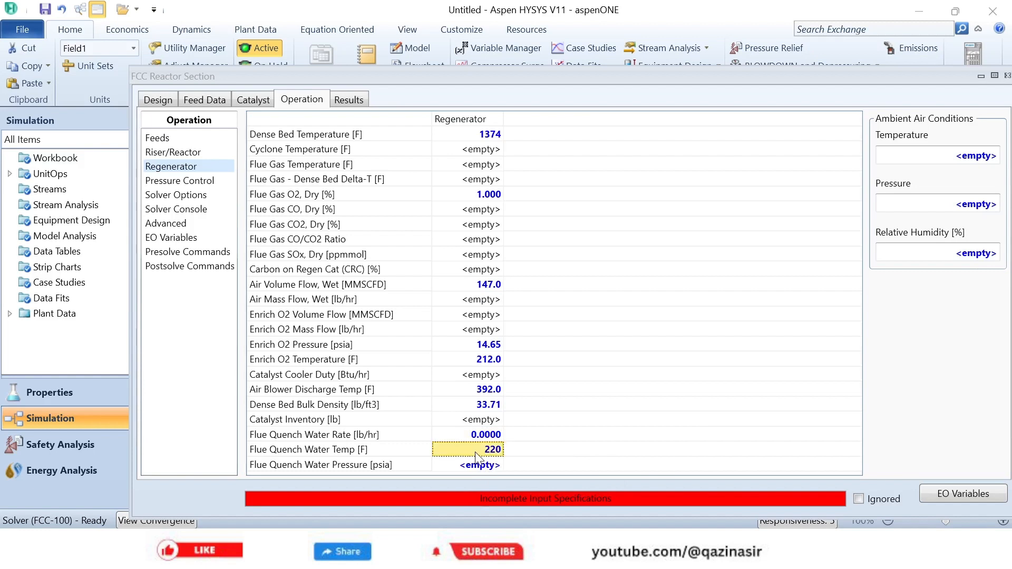
pyautogui.click(477, 468)
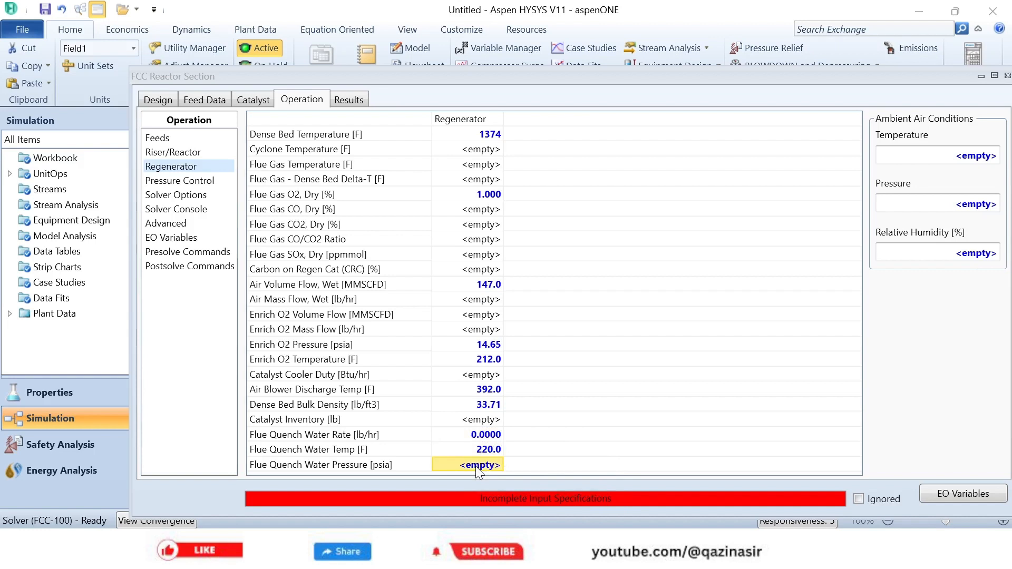
pyautogui.write('99.7')
pyautogui.press('Return')
# - Specify the regenerator's ambient air conditions as 77 F, 14.69 psia and 70% relative humidity
pyautogui.moveTo(844, 74); pyautogui.dragTo(739, 58)
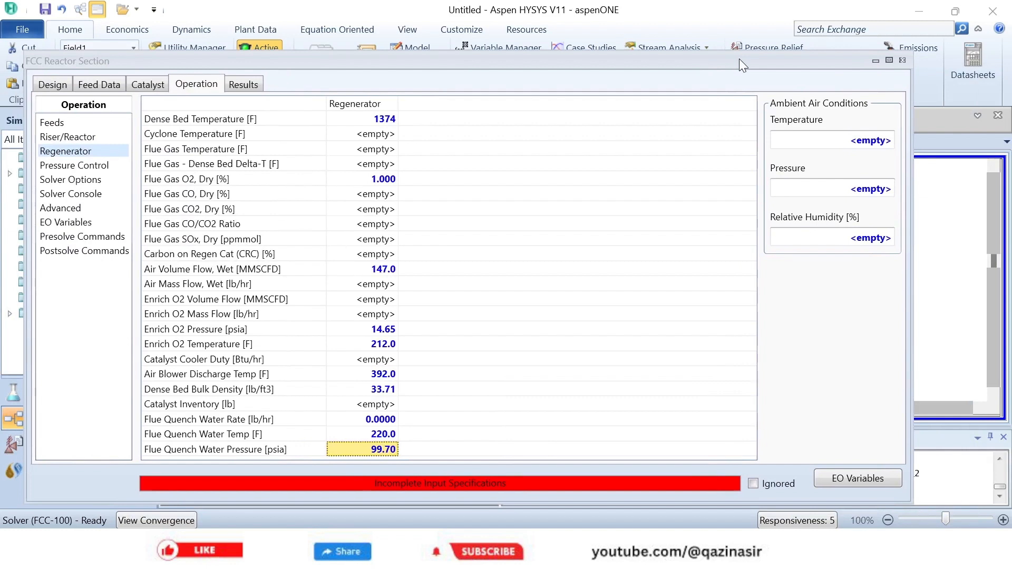
pyautogui.click(865, 141)
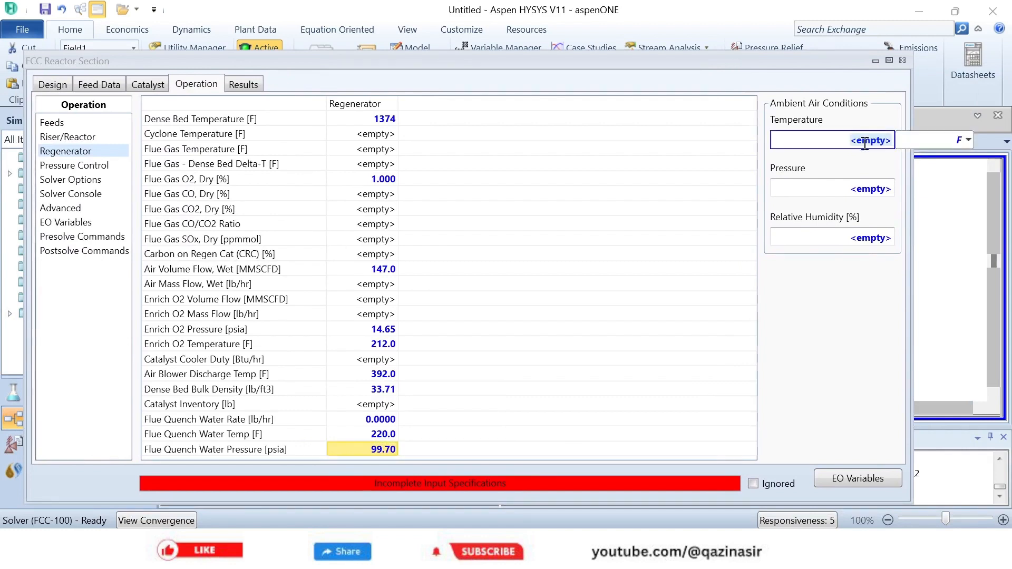
pyautogui.write('77')
pyautogui.click(863, 186)
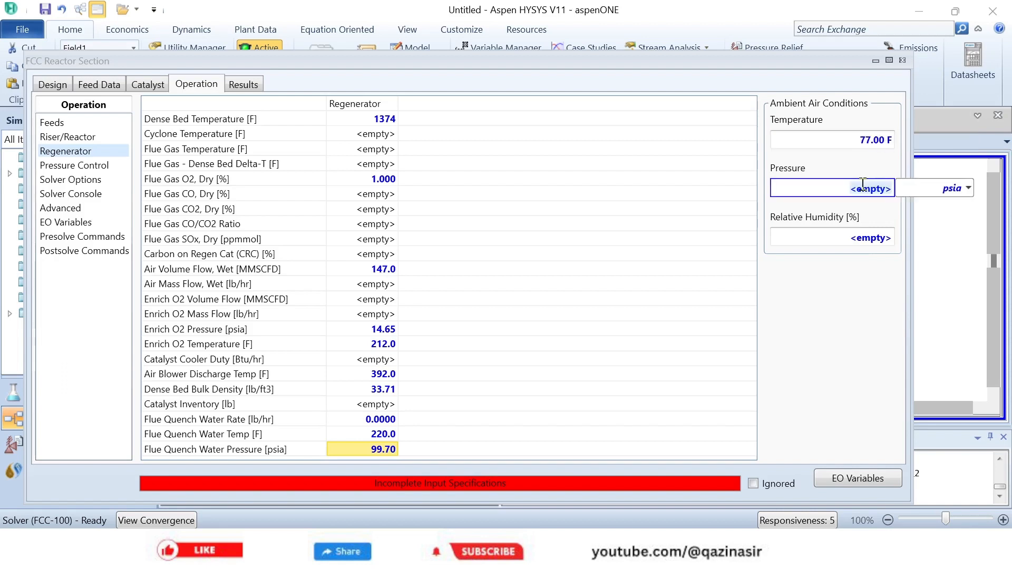
pyautogui.write('14.')
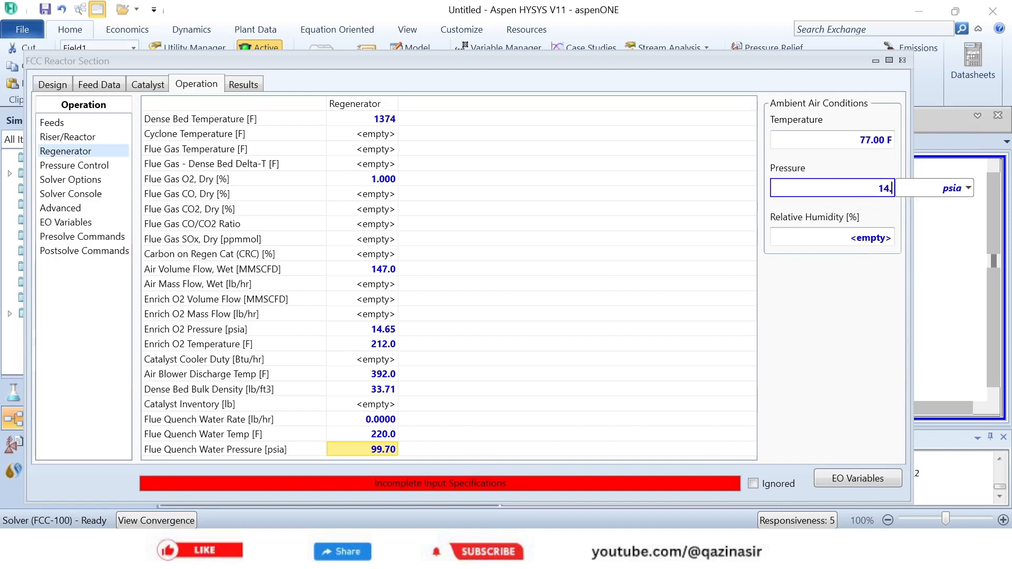
pyautogui.write('69')
pyautogui.hotkey('shift', 'Home')
pyautogui.click(846, 234)
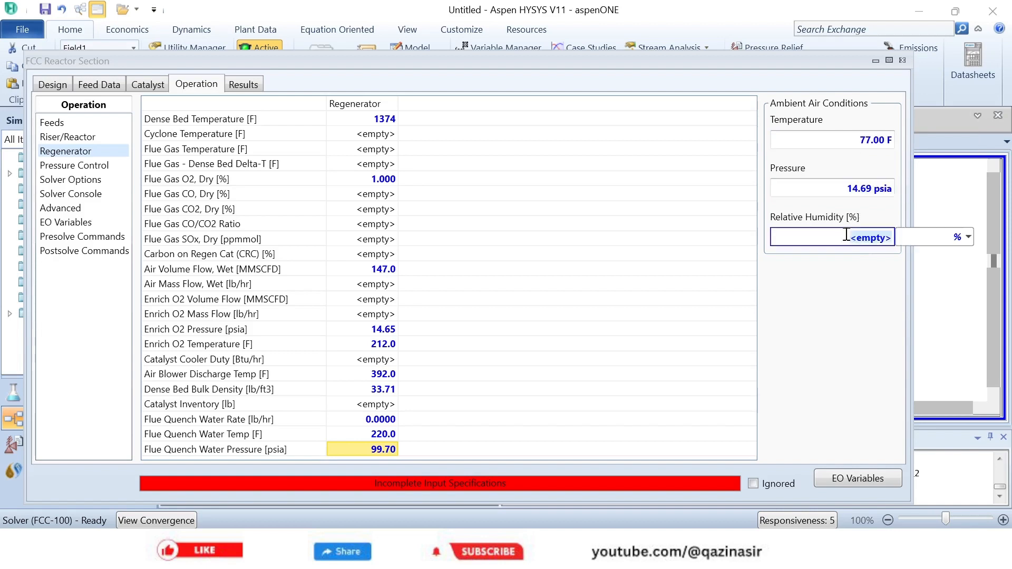
pyautogui.write('70')
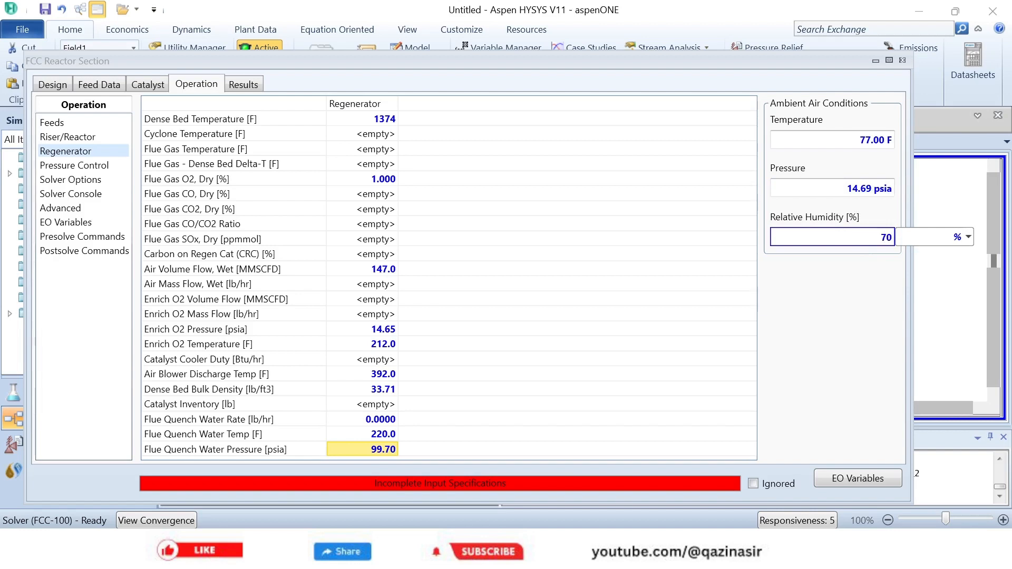
pyautogui.press('Return')
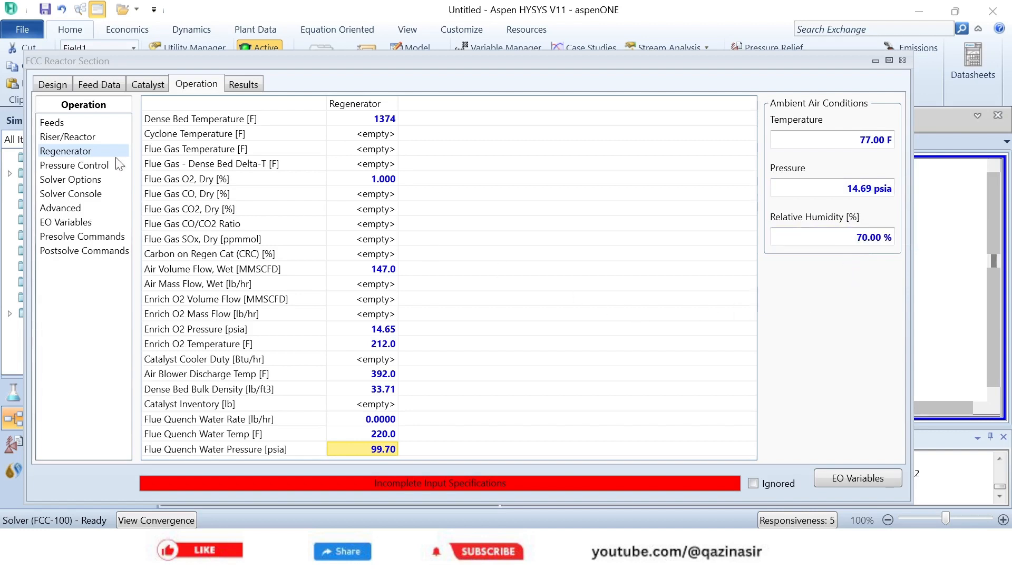
# - Set the pressure control's reactor pressure to 49.31 psia and the regenerator-reactor pressure difference to 4.351 psi
pyautogui.click(88, 174)
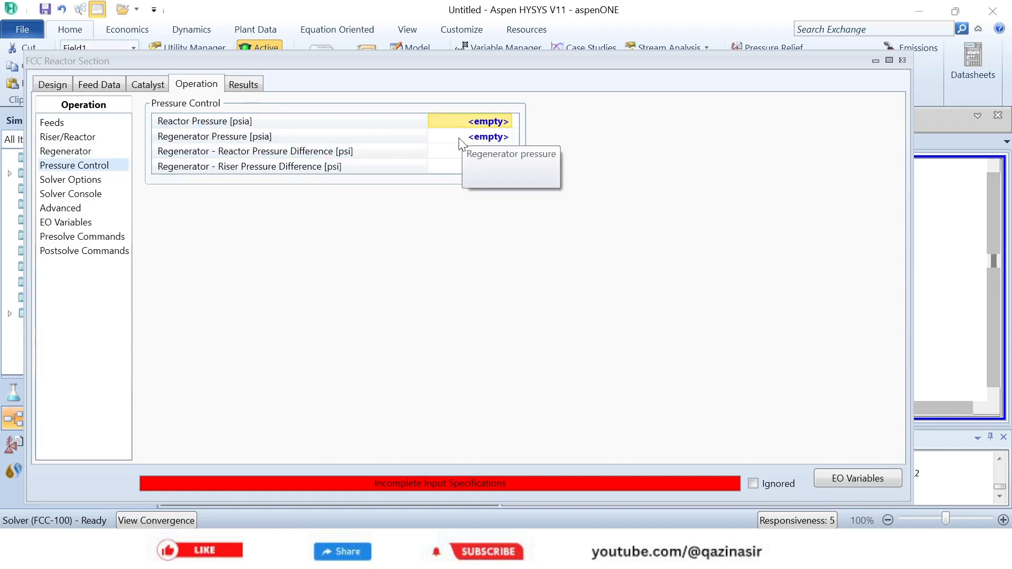
pyautogui.click(489, 125)
pyautogui.write('4')
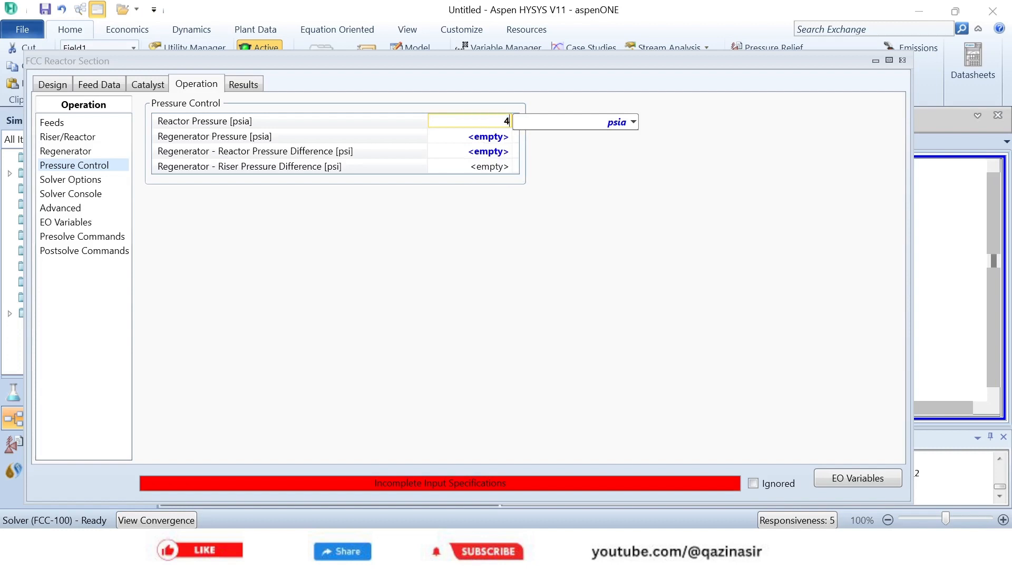
pyautogui.write('9.31')
pyautogui.press('Return')
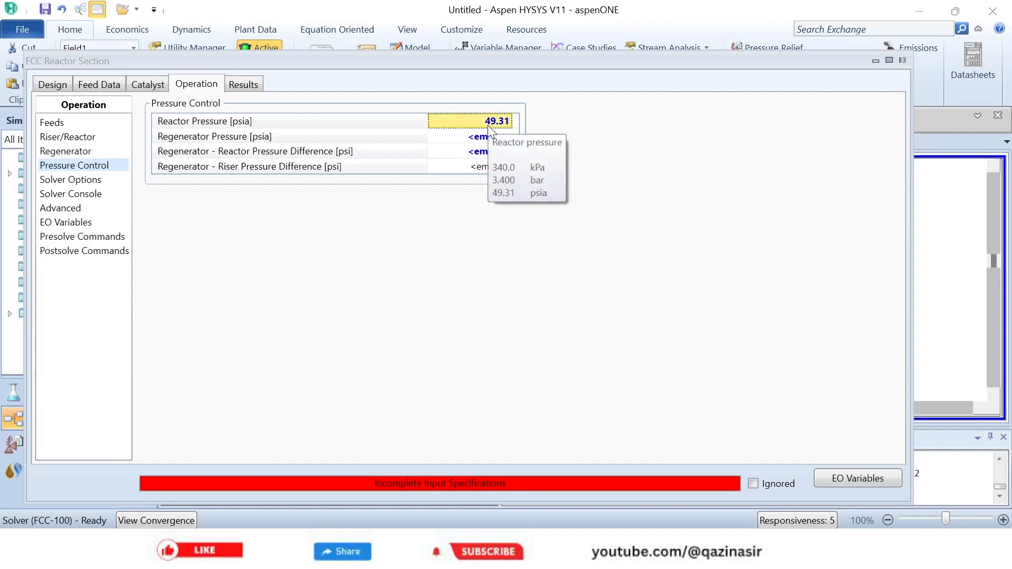
pyautogui.click(204, 151)
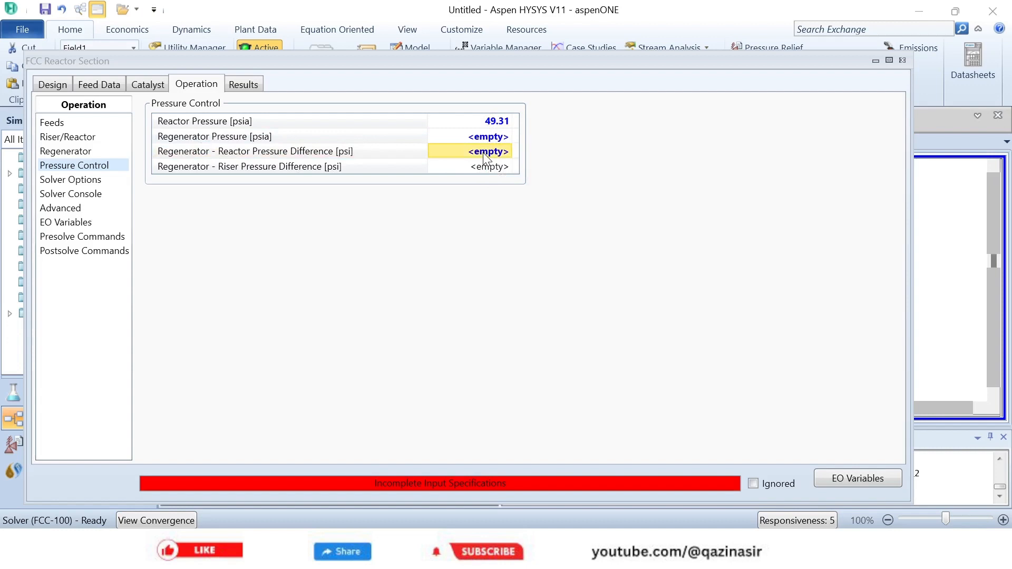
pyautogui.write('4')
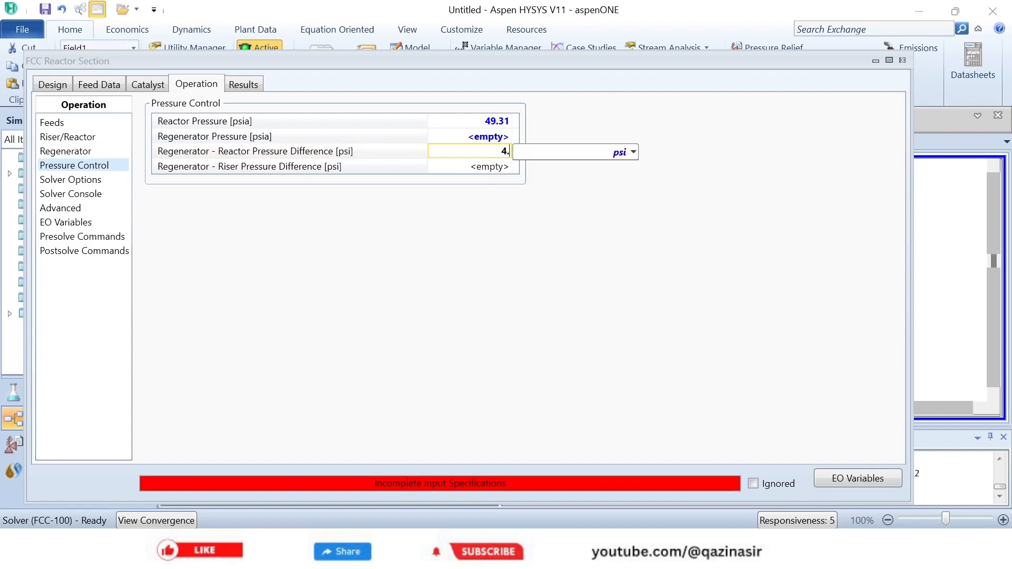
pyautogui.write('.351')
pyautogui.press('Return')
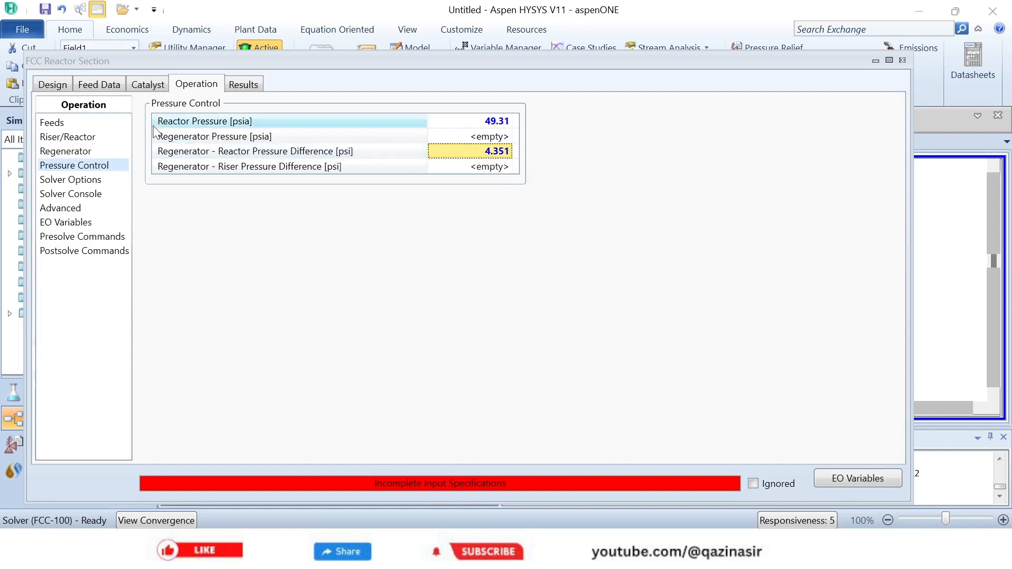
# - Check the reactor section's pages for the missing specification and set the torch's total feed temperature to 347 F
pyautogui.click(97, 92)
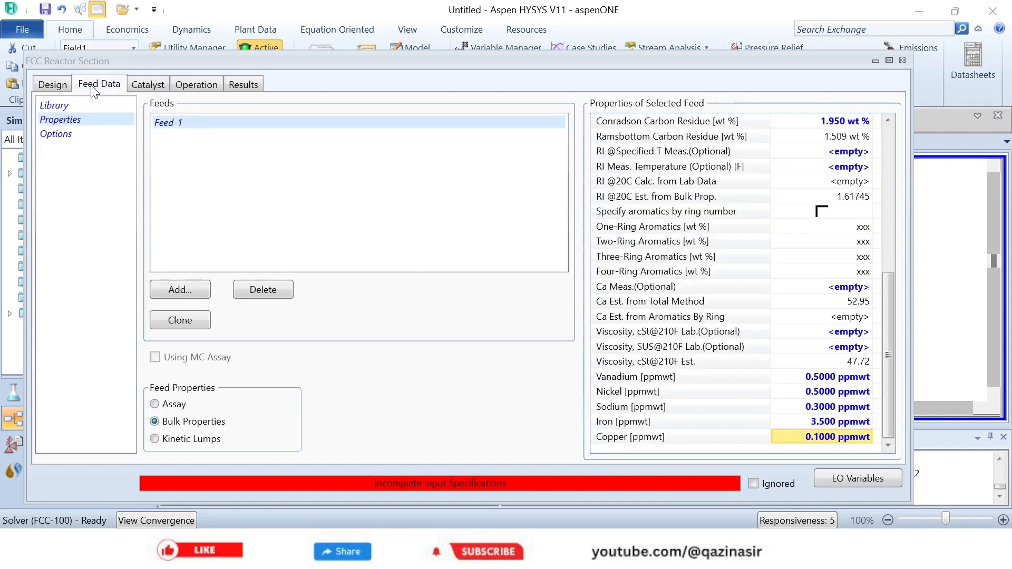
pyautogui.click(45, 96)
pyautogui.click(82, 88)
pyautogui.click(59, 87)
pyautogui.click(154, 88)
pyautogui.click(182, 89)
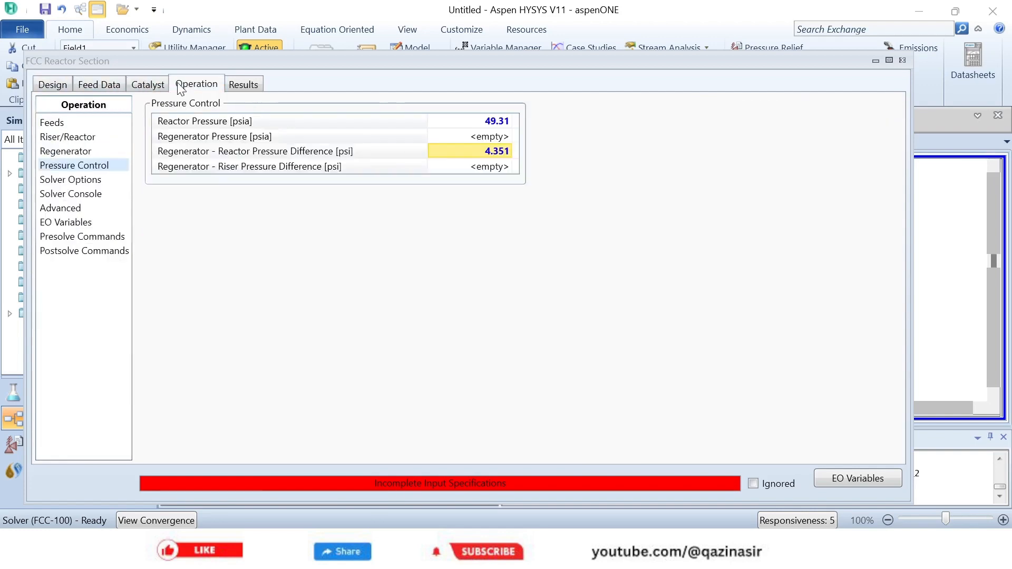
pyautogui.click(57, 126)
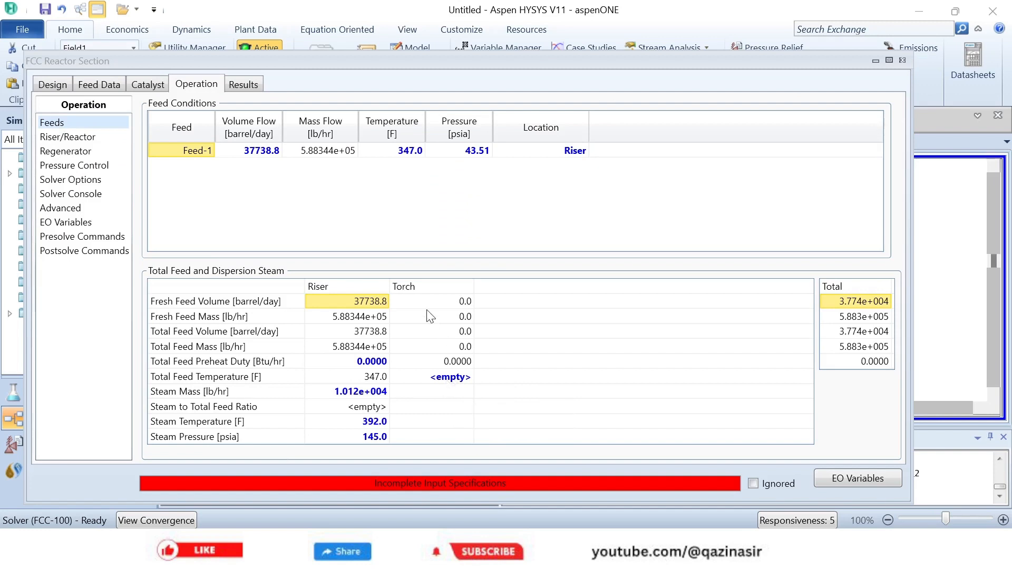
pyautogui.click(448, 377)
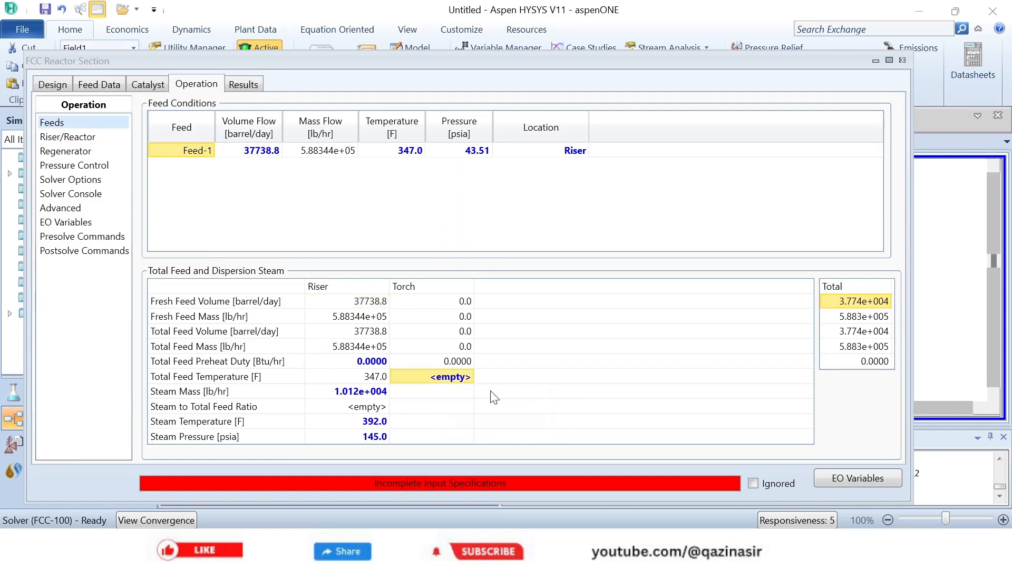
pyautogui.write('34')
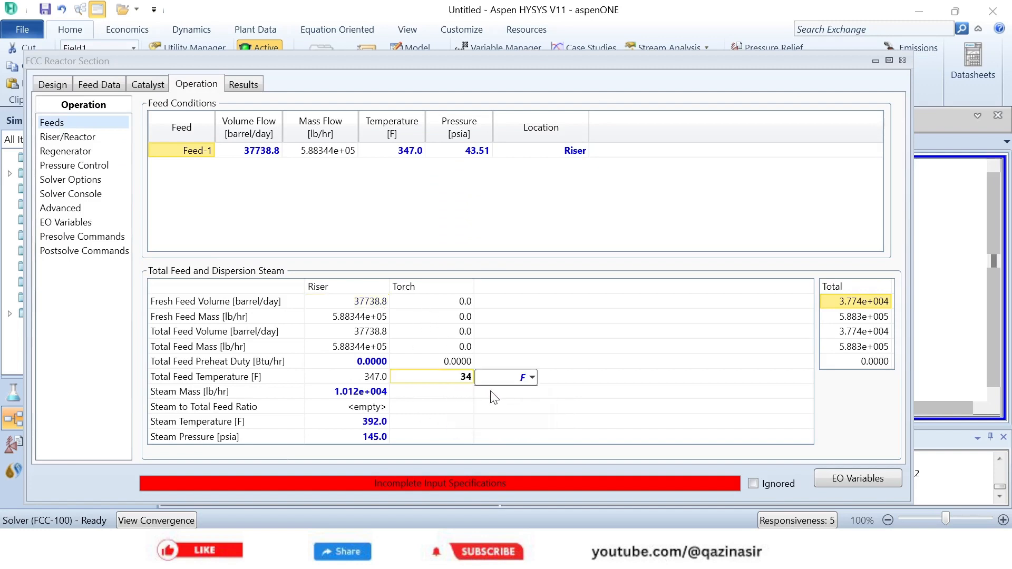
pyautogui.write('7')
pyautogui.press('Return')
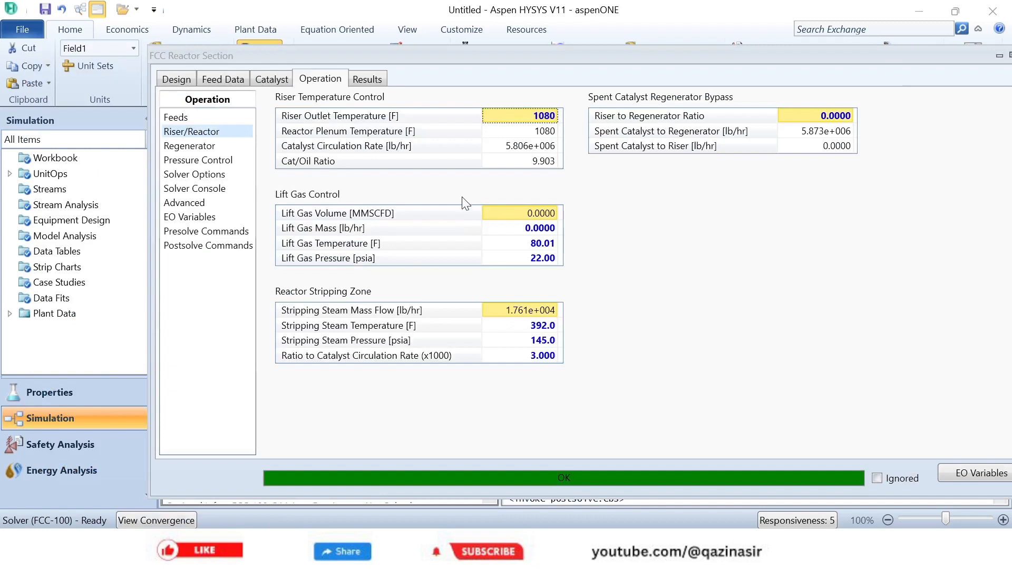
# - Show the reactor section's design configuration and close its property view to return to the flowsheet
pyautogui.click(177, 80)
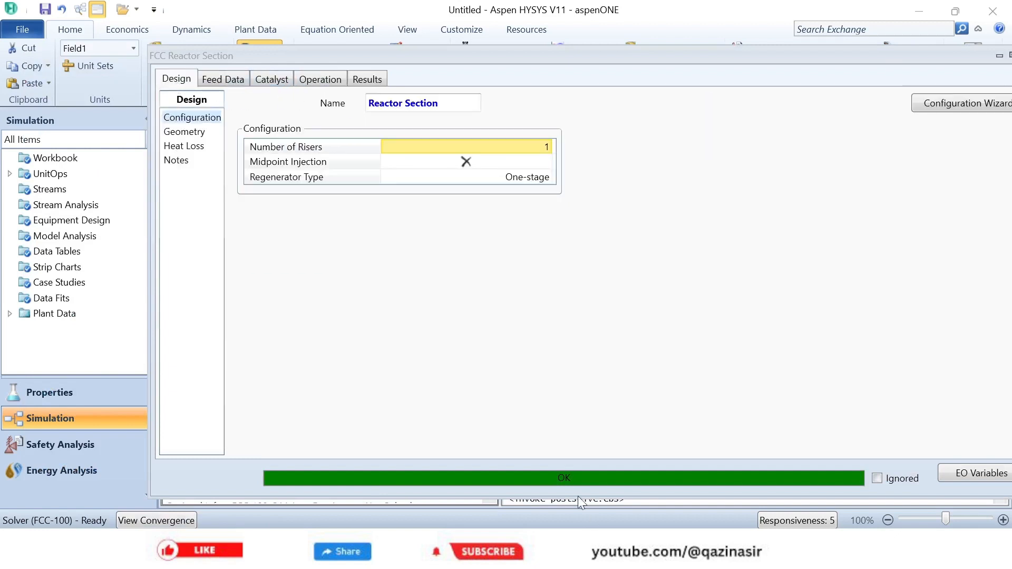
pyautogui.moveTo(575, 56); pyautogui.dragTo(457, 62)
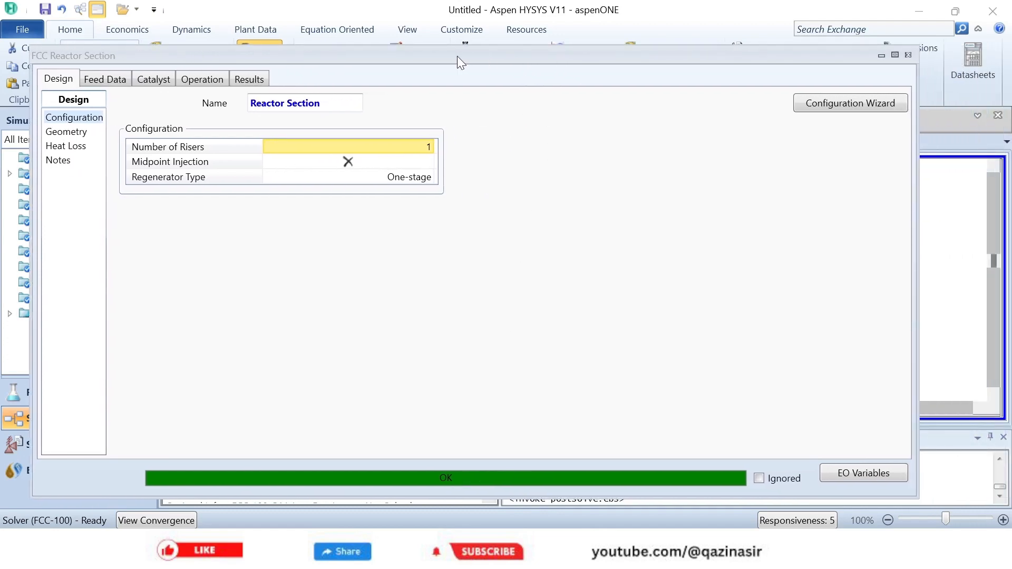
pyautogui.click(907, 55)
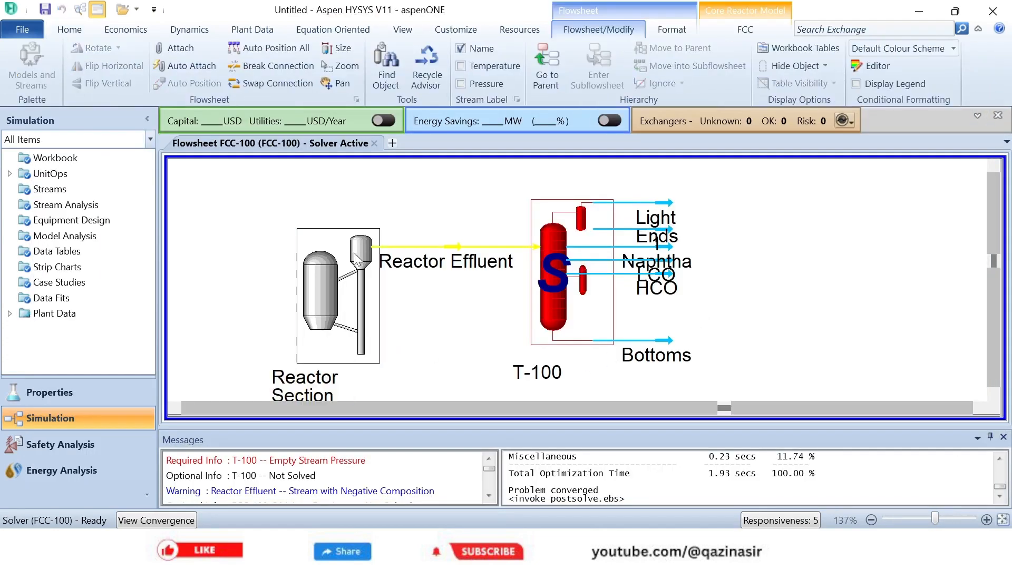
pyautogui.click(405, 334)
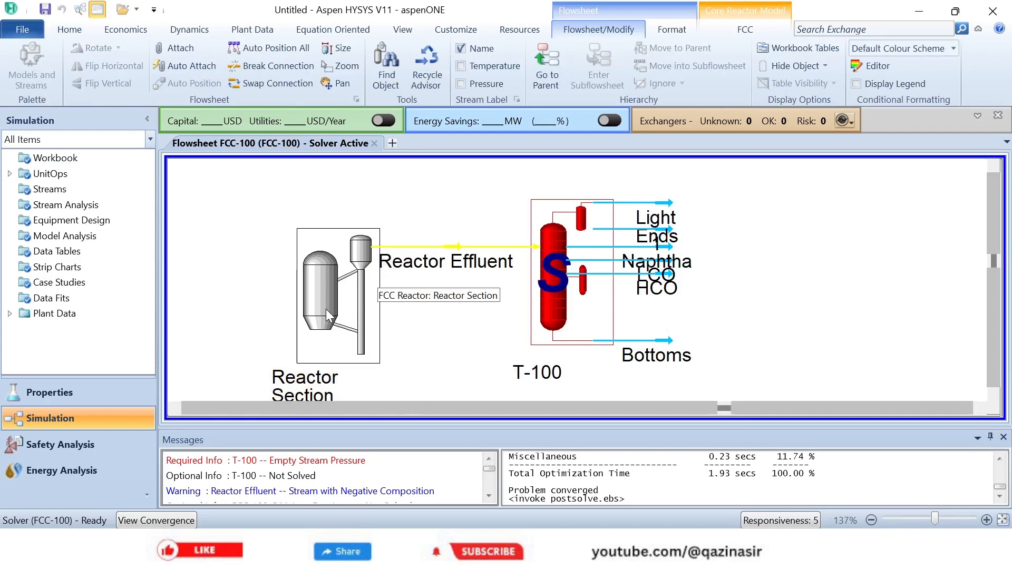
# - Open the specs of short-cut column T-100 and set the Light Ends stream pressure to 14.69 psia
pyautogui.doubleClick(566, 309)
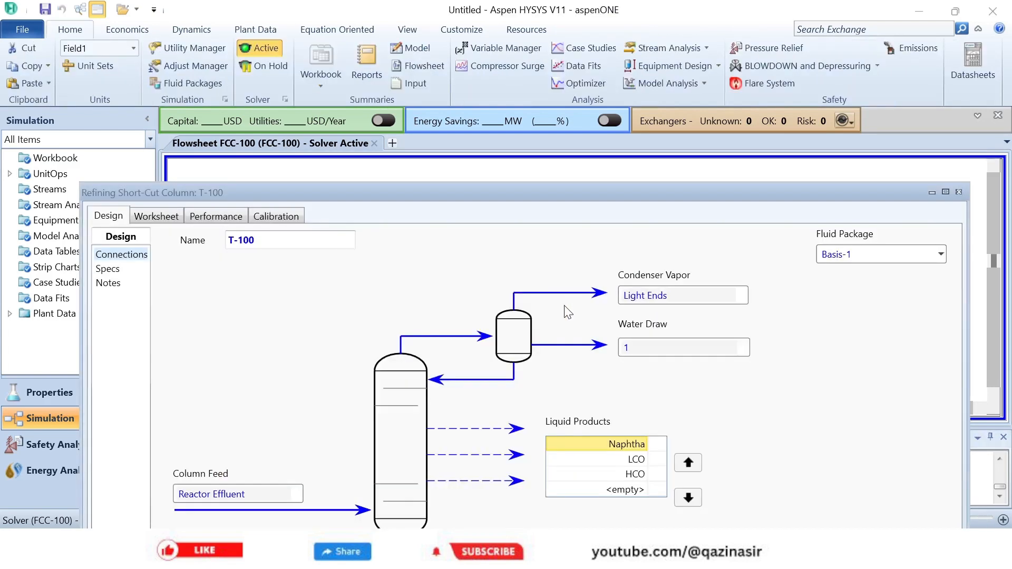
pyautogui.moveTo(501, 195); pyautogui.dragTo(542, 76)
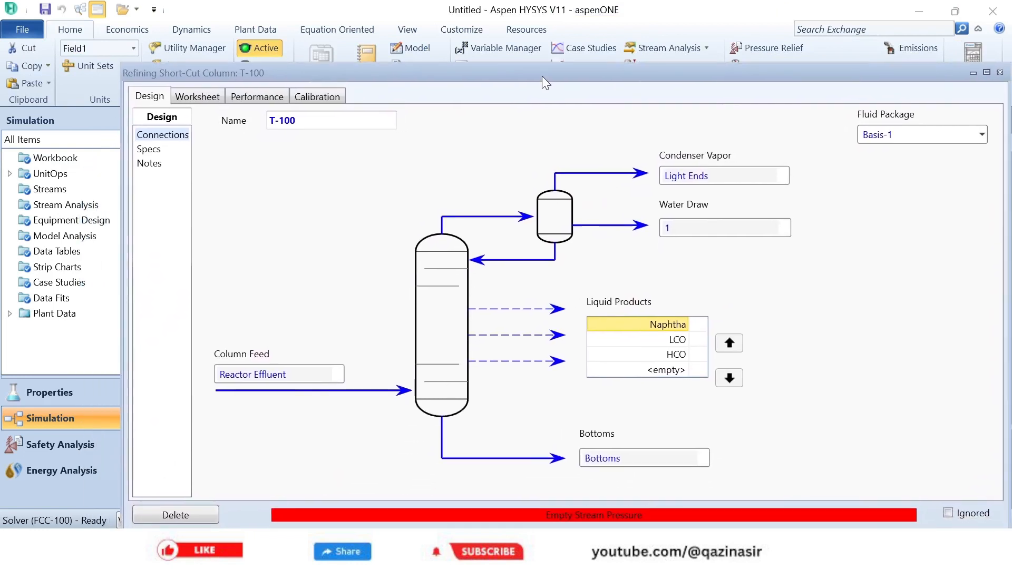
pyautogui.click(151, 150)
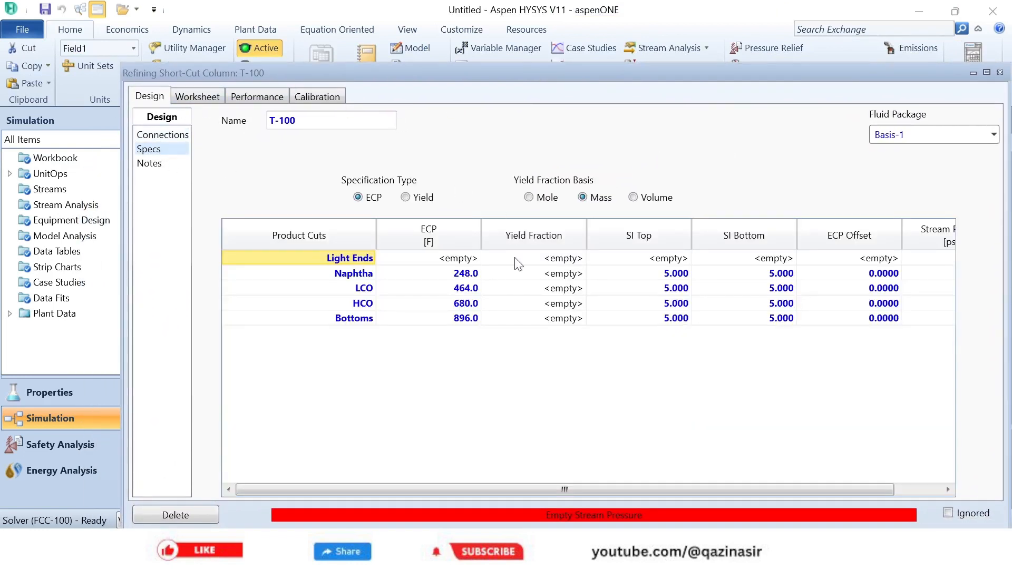
pyautogui.moveTo(529, 488); pyautogui.dragTo(701, 482)
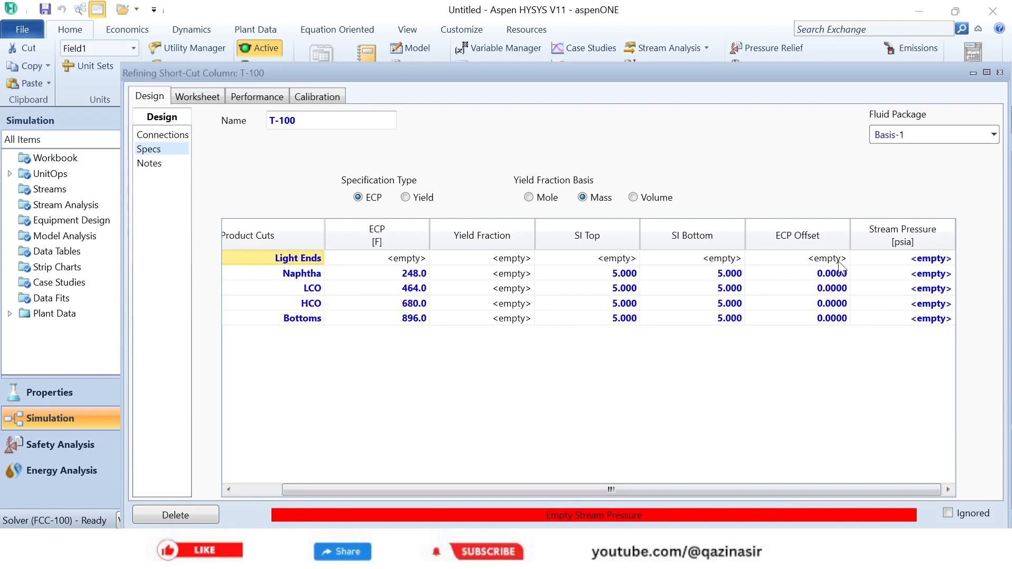
pyautogui.click(921, 263)
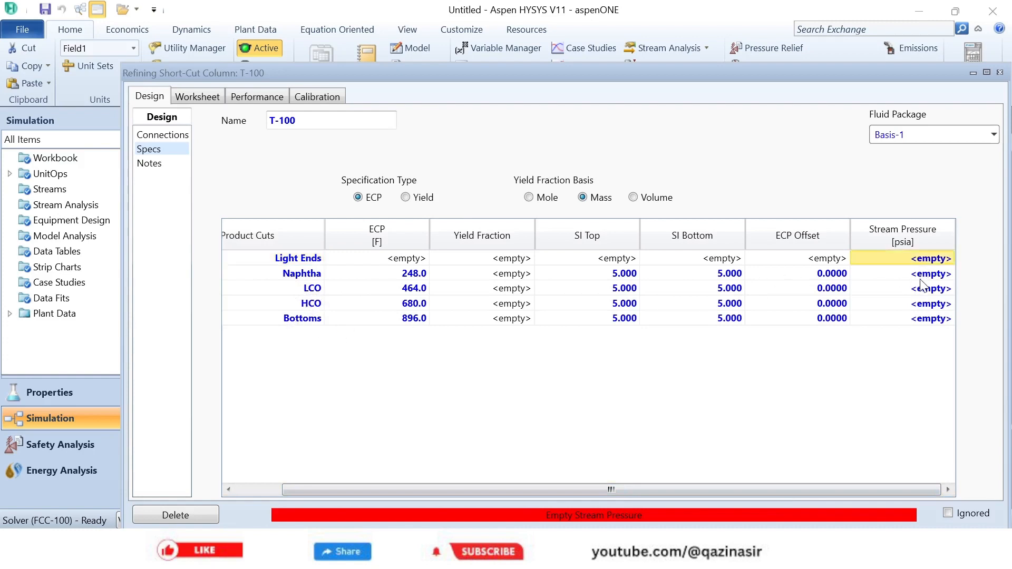
pyautogui.write('14.69')
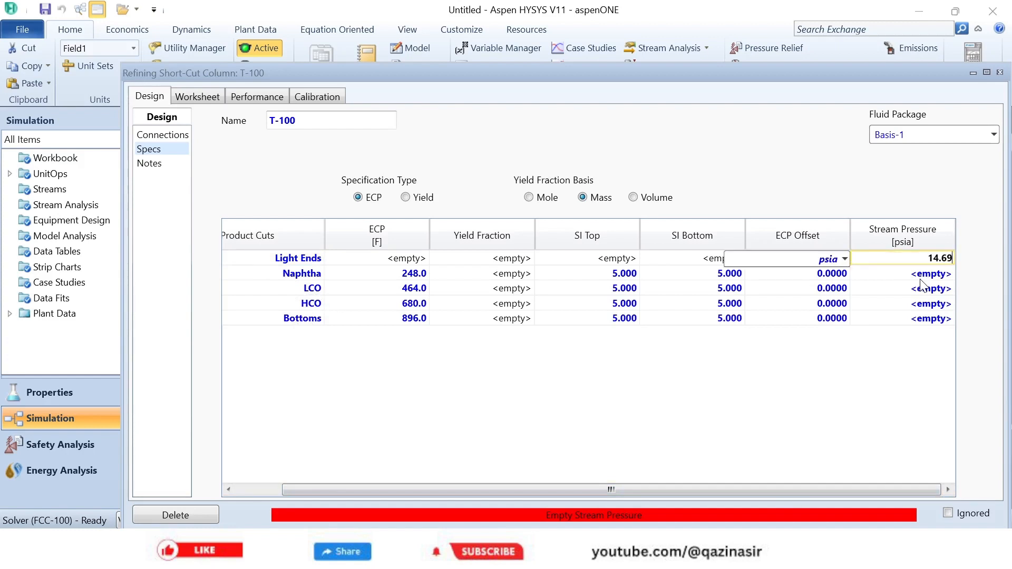
pyautogui.press('Return')
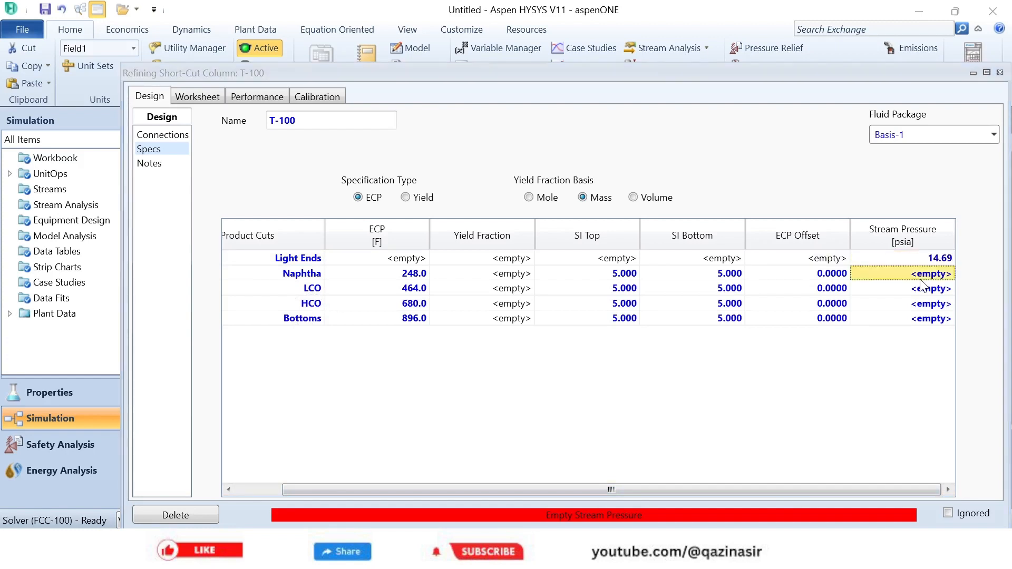
# - Set the stream pressures of the Naphtha and LCO product cuts to 14.69 psia
pyautogui.write('14')
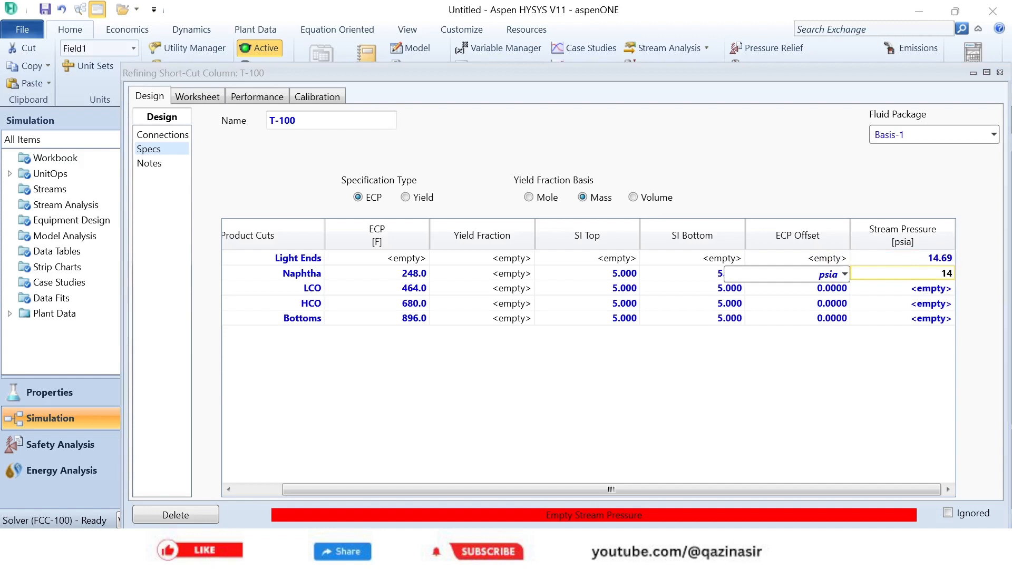
pyautogui.write('.69')
pyautogui.press('Return')
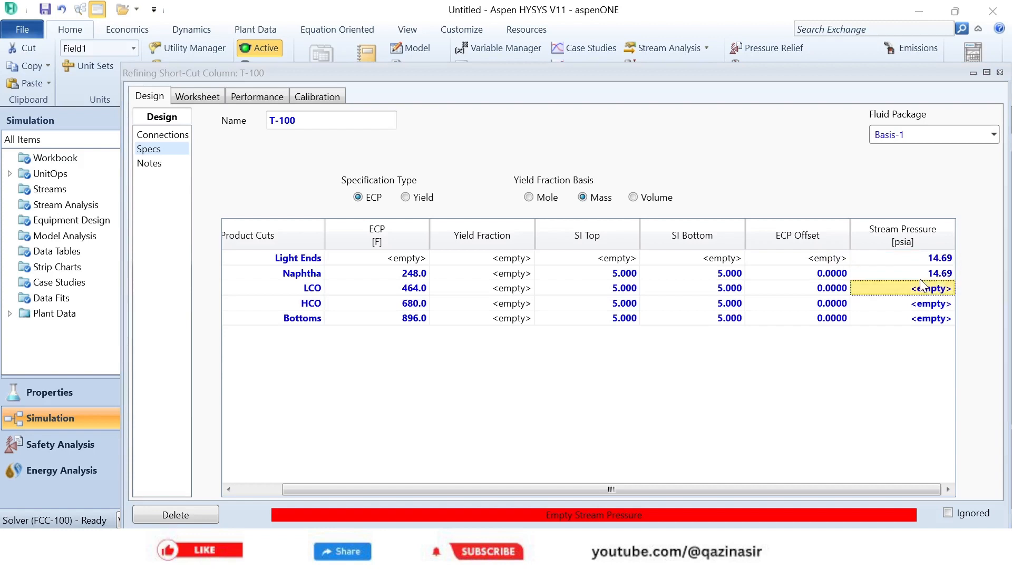
pyautogui.write('14')
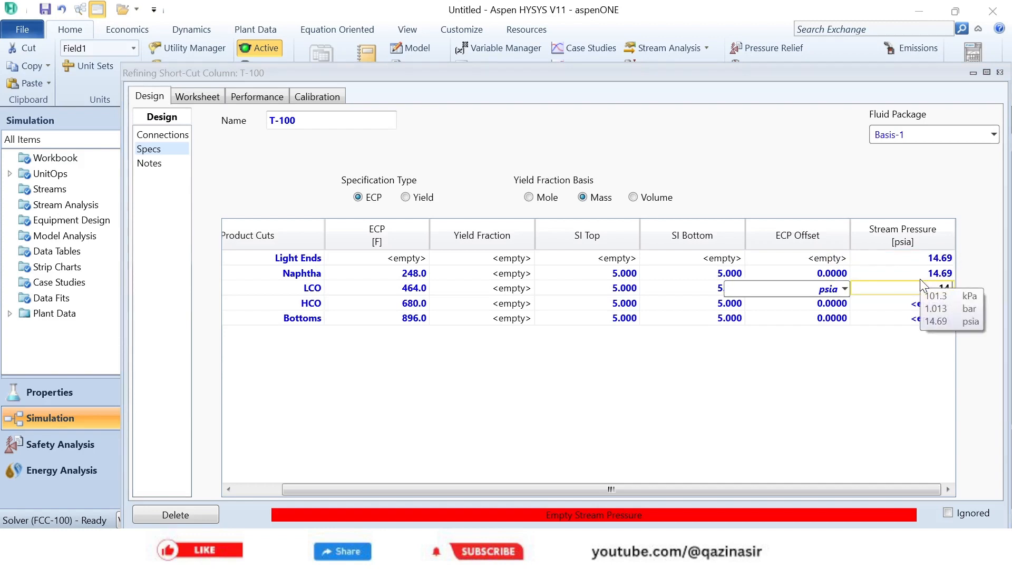
pyautogui.write('.69')
pyautogui.press('Return')
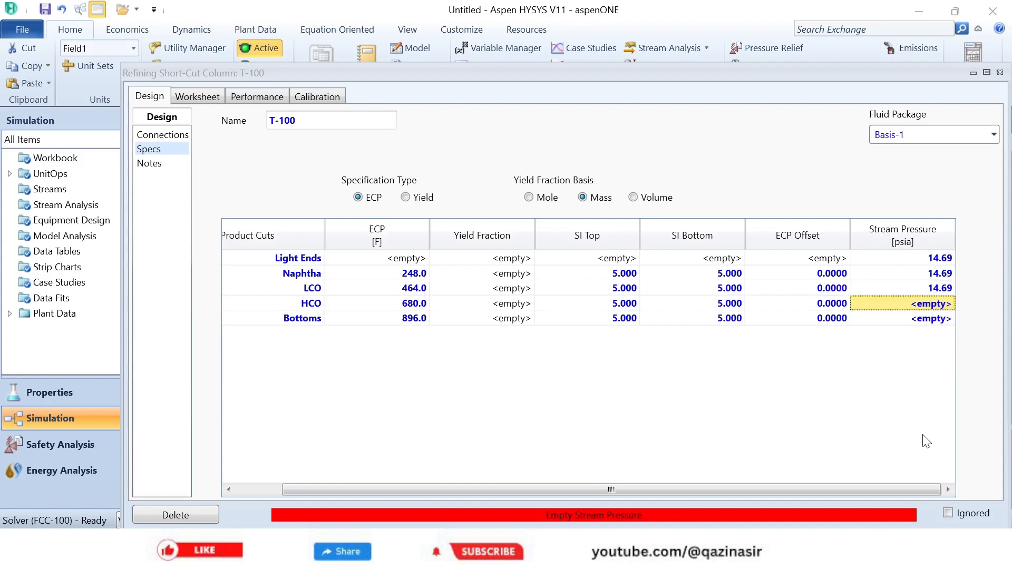
# - Set the stream pressures of the HCO and Bottoms product cuts to 14.69 psia
pyautogui.write('14.69')
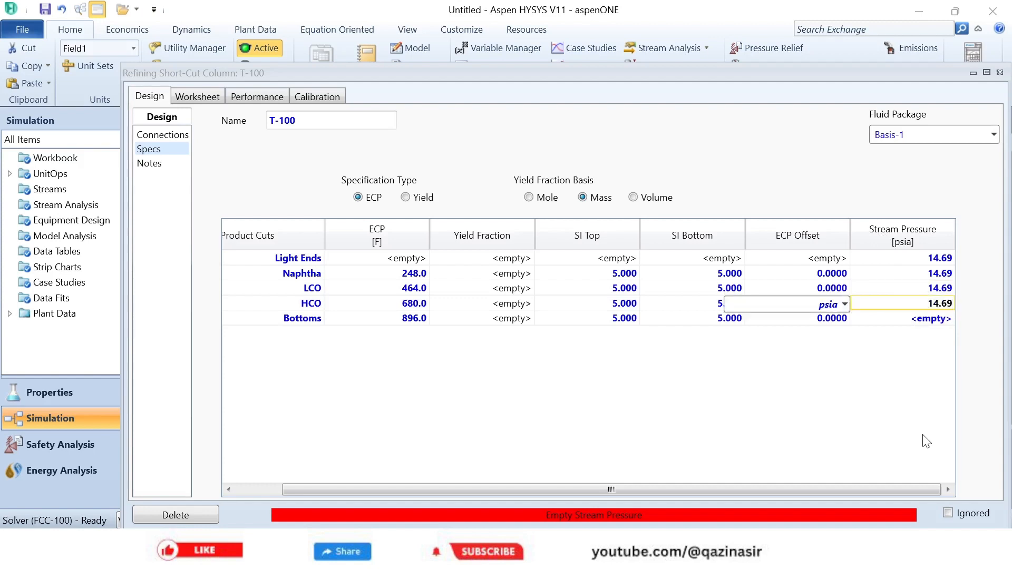
pyautogui.press('Return')
pyautogui.write('14')
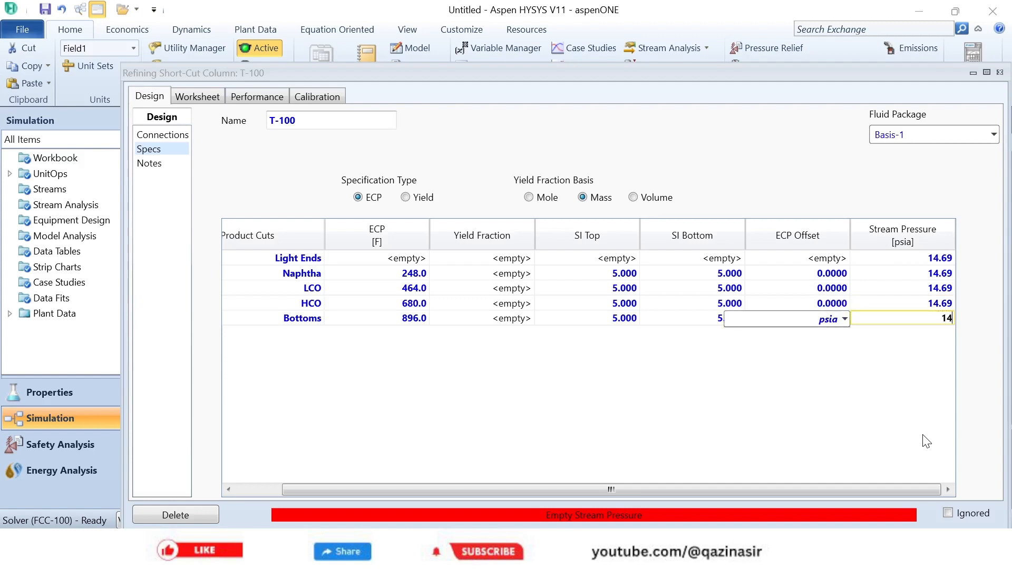
pyautogui.write('.69')
pyautogui.press('Return')
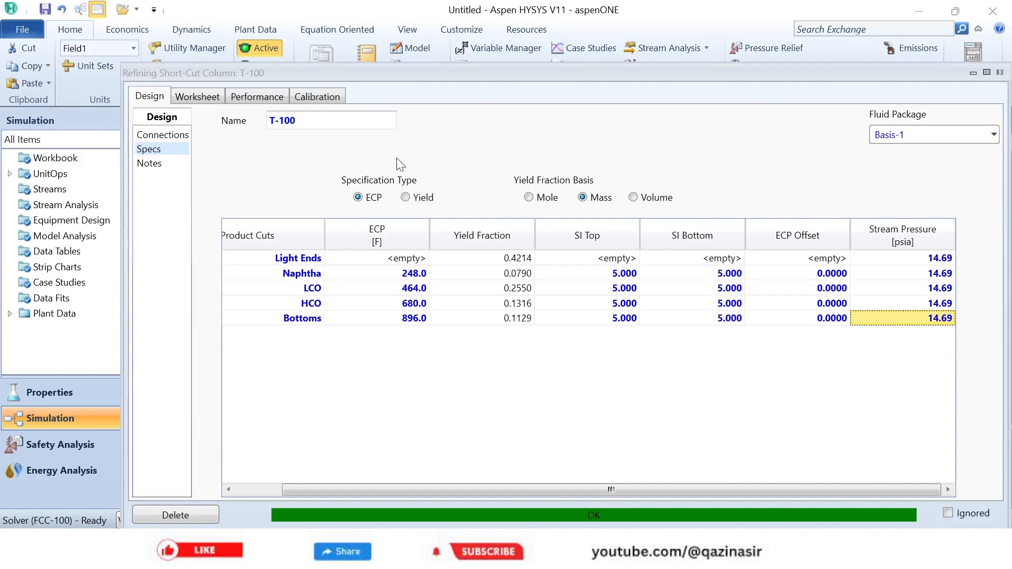
# - Close column T-100's property view and return to the FCC flowsheet
pyautogui.moveTo(452, 75); pyautogui.dragTo(441, 55)
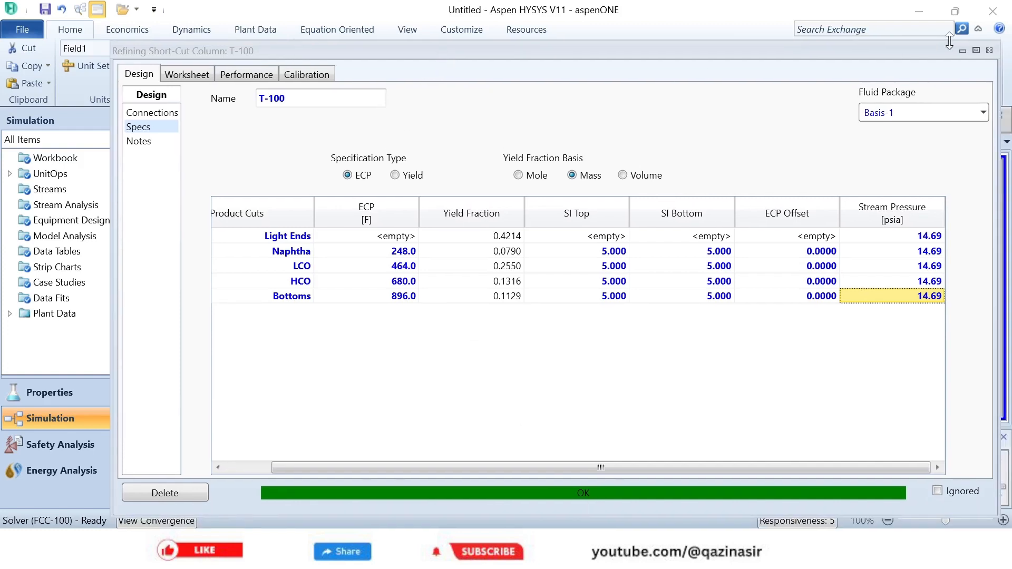
pyautogui.click(989, 49)
pyautogui.click(781, 324)
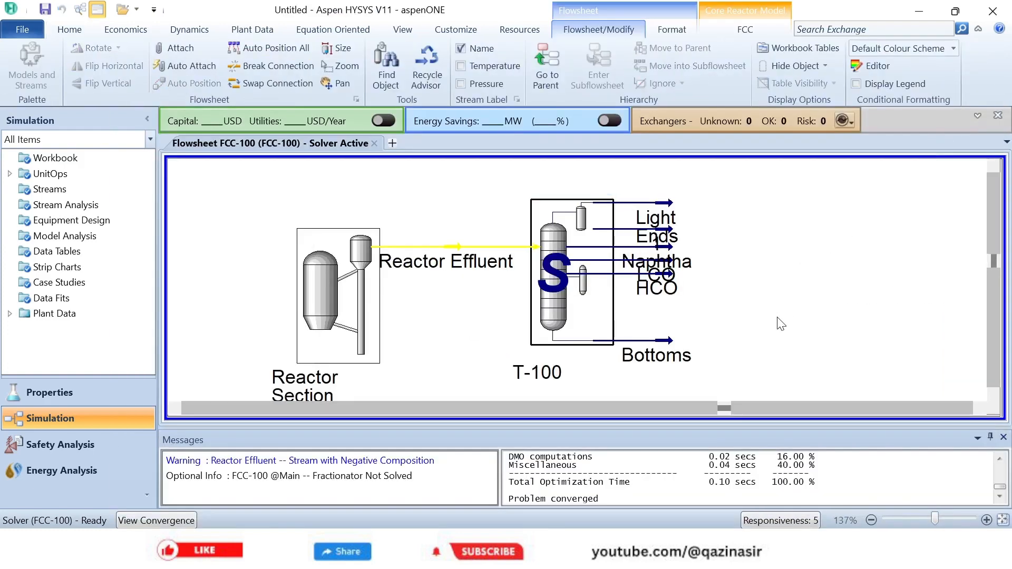
# - Open the Reactor Section's results, review the product yields grouped by standard cut, and close the view
pyautogui.moveTo(439, 249)
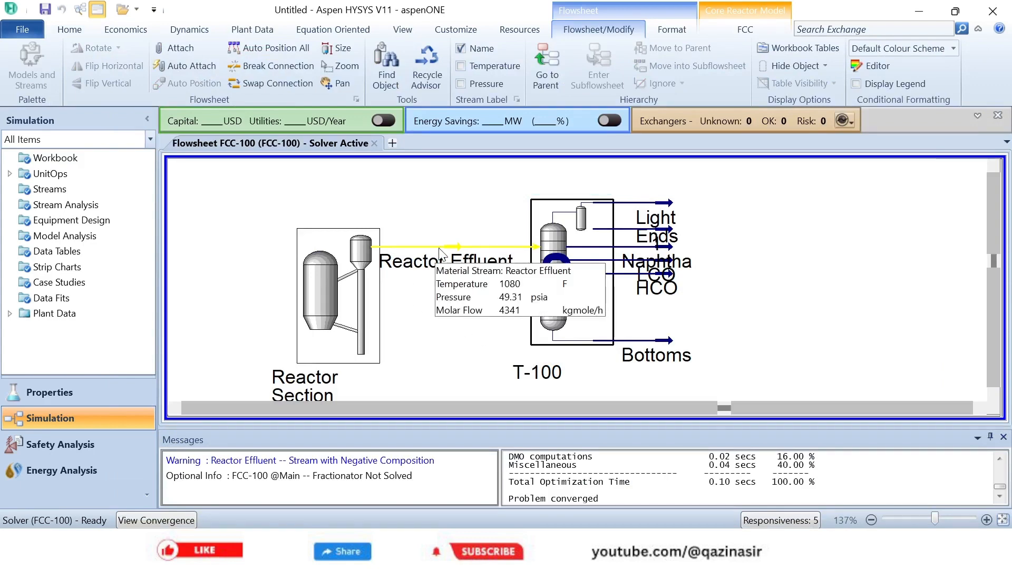
pyautogui.doubleClick(331, 284)
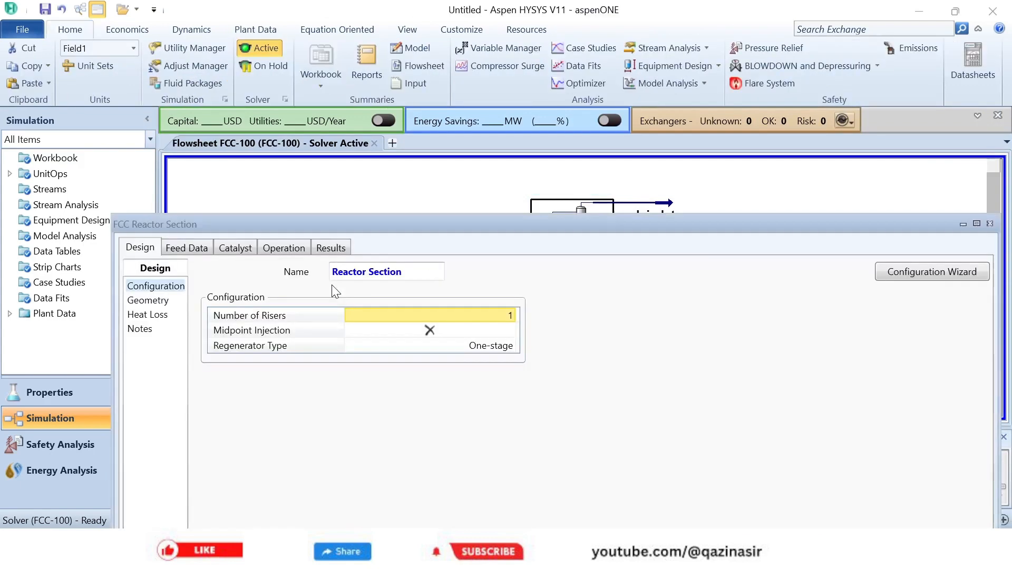
pyautogui.moveTo(397, 230); pyautogui.dragTo(429, 59)
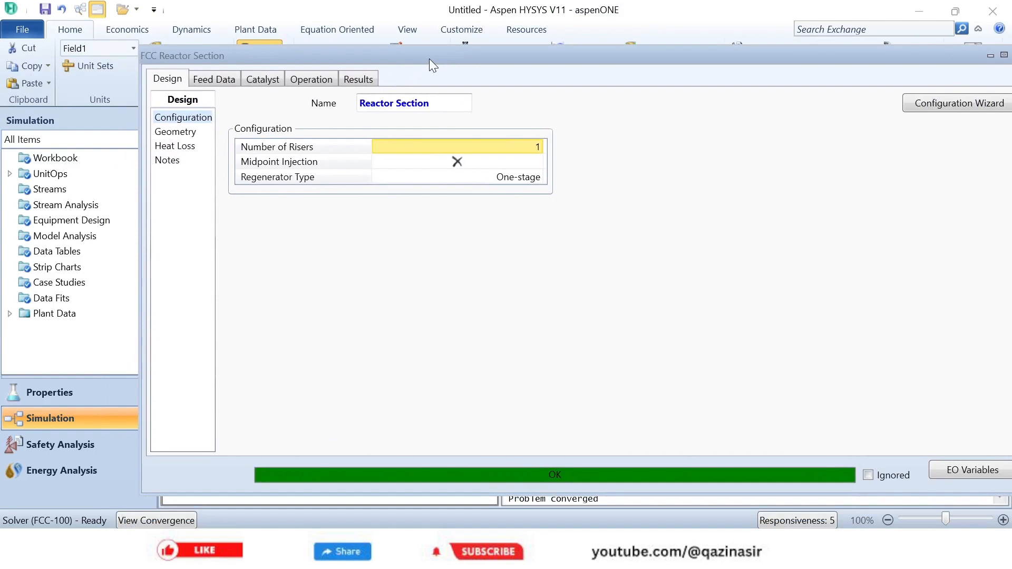
pyautogui.click(354, 80)
pyautogui.moveTo(726, 56); pyautogui.dragTo(681, 62)
pyautogui.click(156, 140)
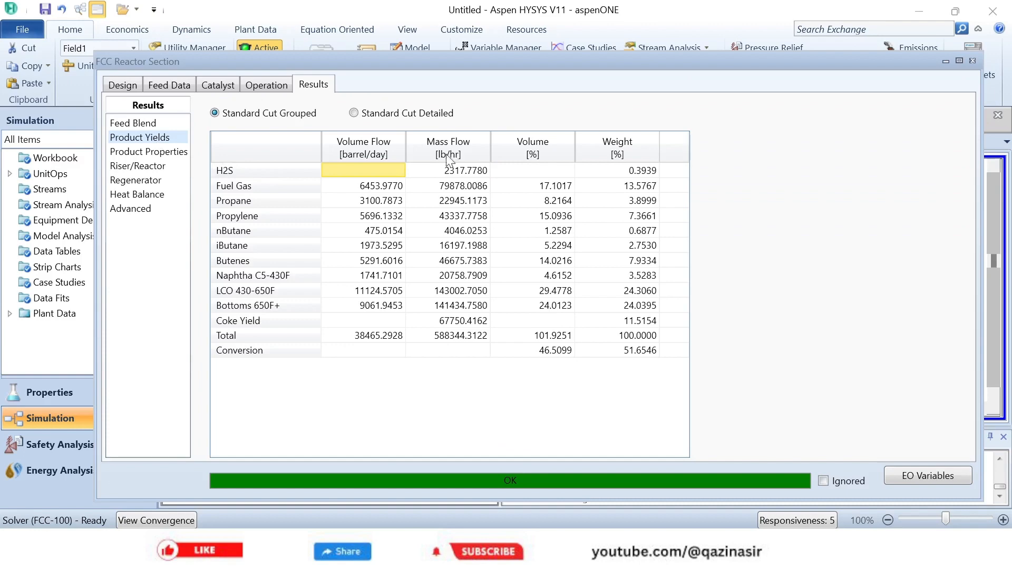
pyautogui.click(969, 64)
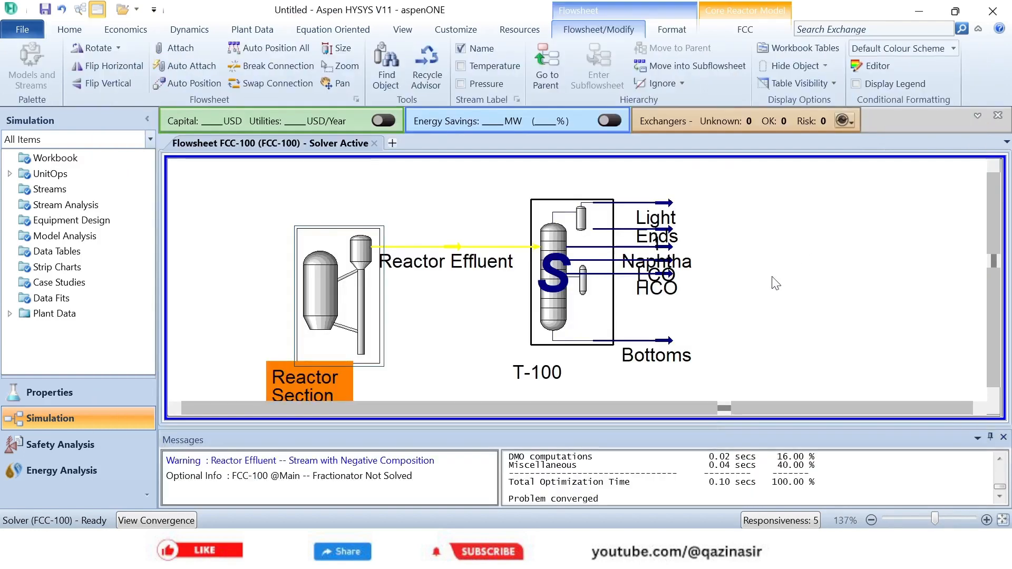
# - Move the Light Ends and Bottoms streams farther from column T-100 on the FCC flowsheet
pyautogui.moveTo(665, 214); pyautogui.dragTo(681, 183)
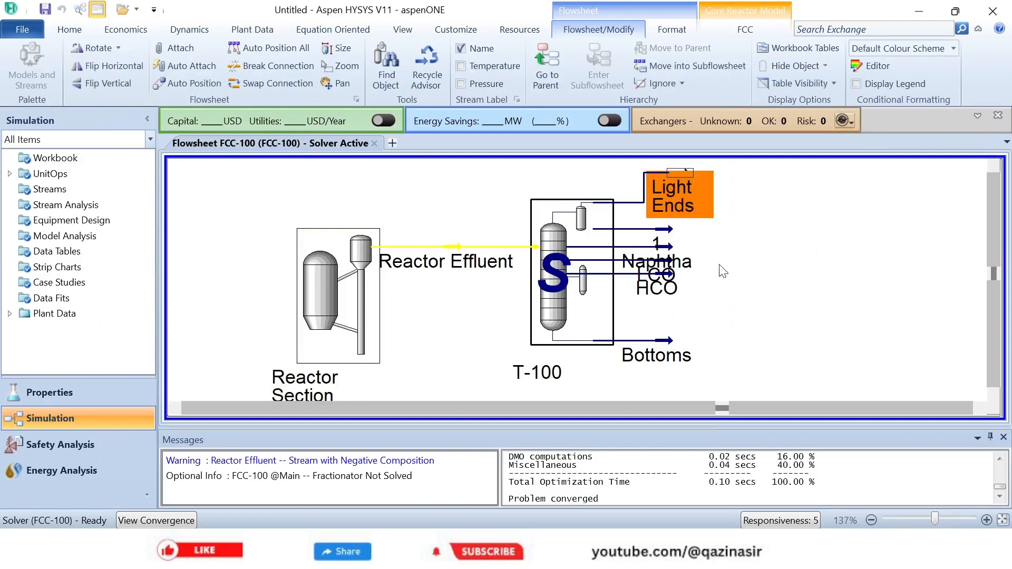
pyautogui.moveTo(675, 353); pyautogui.dragTo(691, 353)
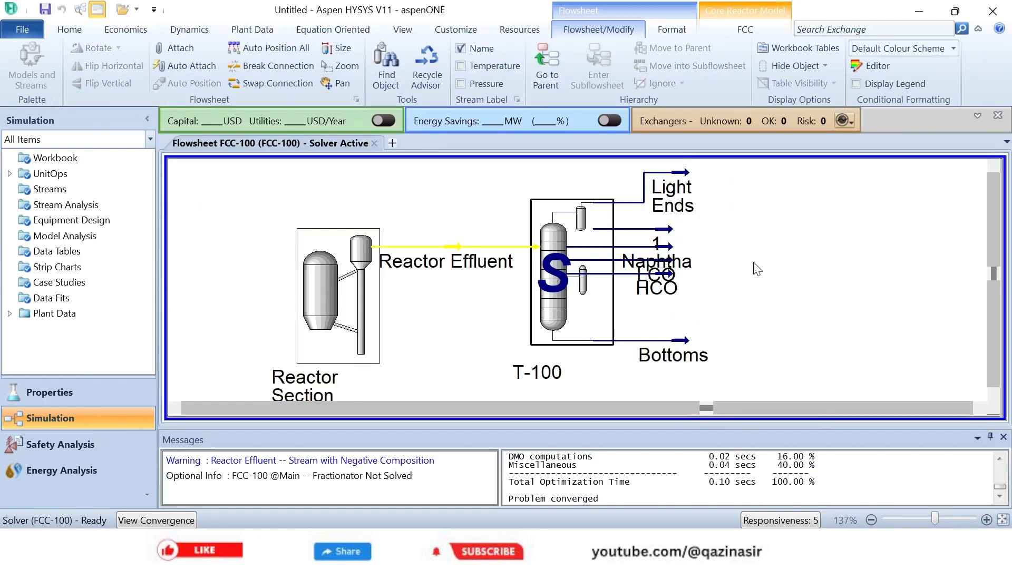
# - Open the Light Ends stream's composition and set its compositional basis to Liquid Volume Flows
pyautogui.doubleClick(685, 203)
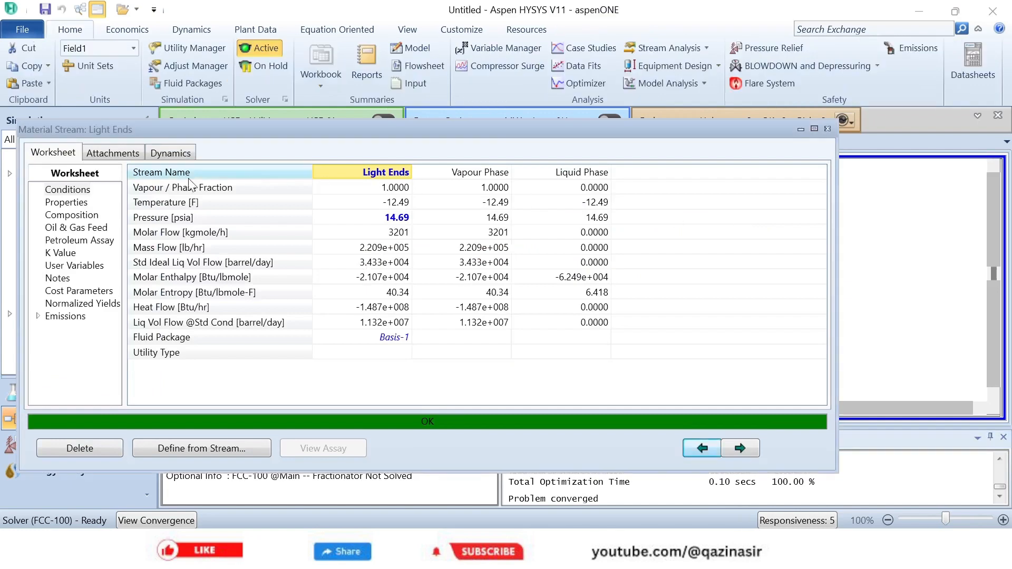
pyautogui.click(78, 215)
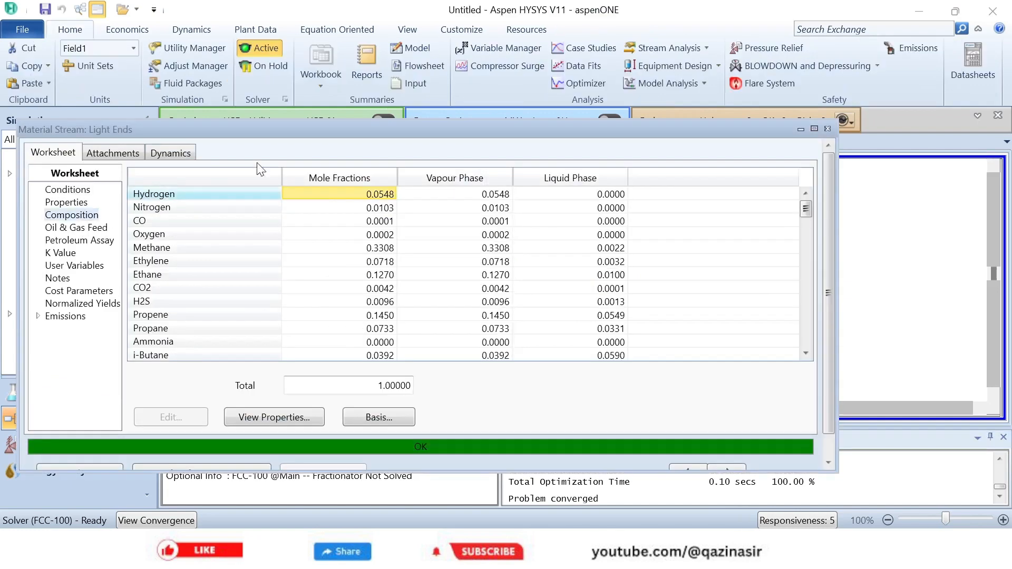
pyautogui.moveTo(374, 131); pyautogui.dragTo(433, 83)
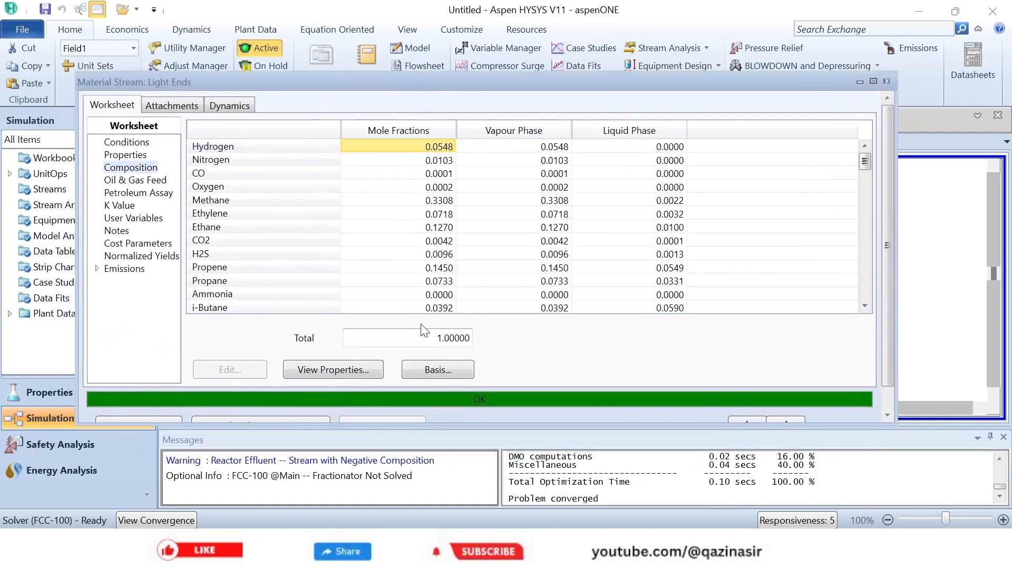
pyautogui.scroll(-1, 426, 363)
pyautogui.click(427, 364)
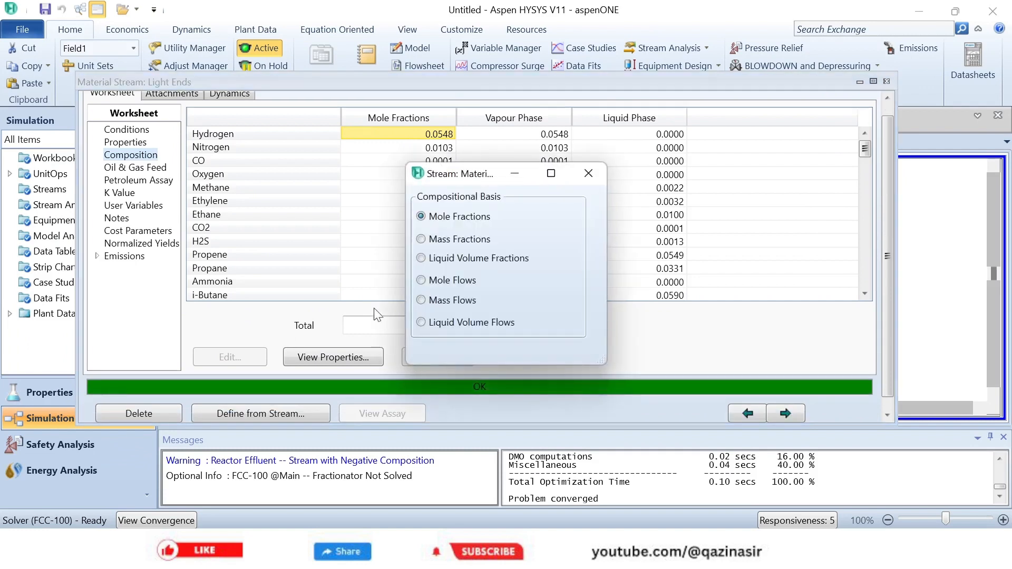
pyautogui.click(425, 280)
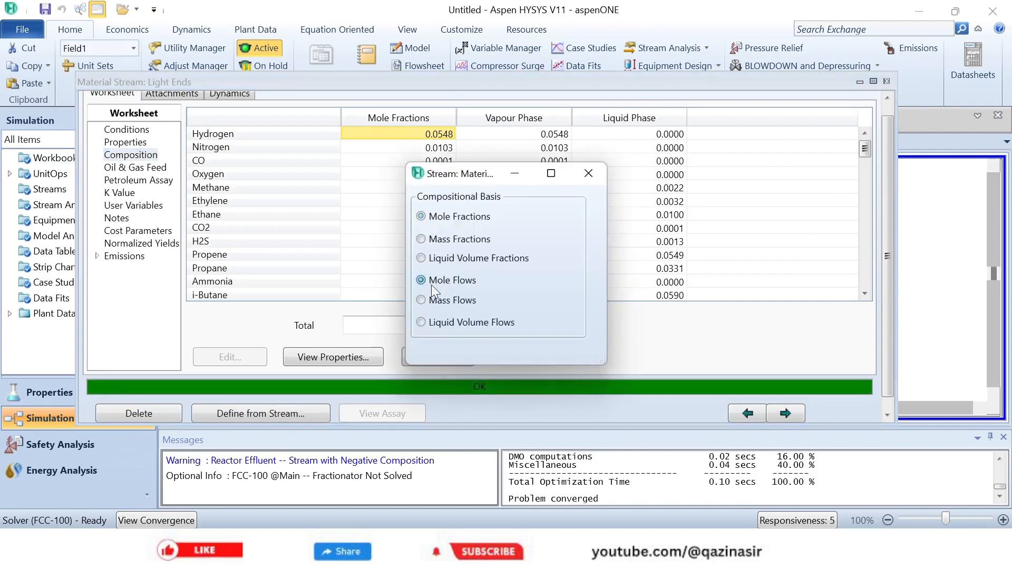
pyautogui.click(421, 323)
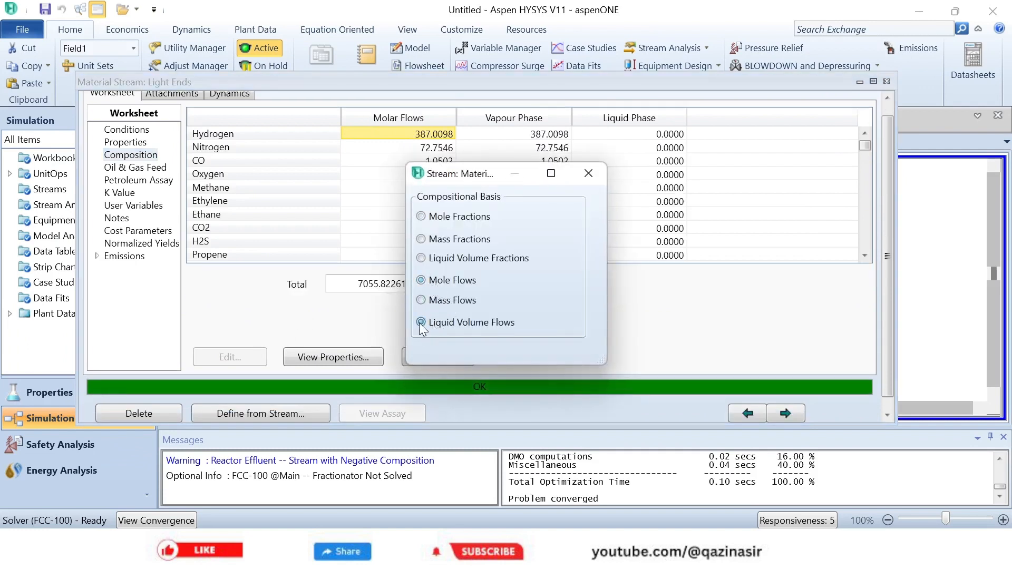
pyautogui.click(586, 173)
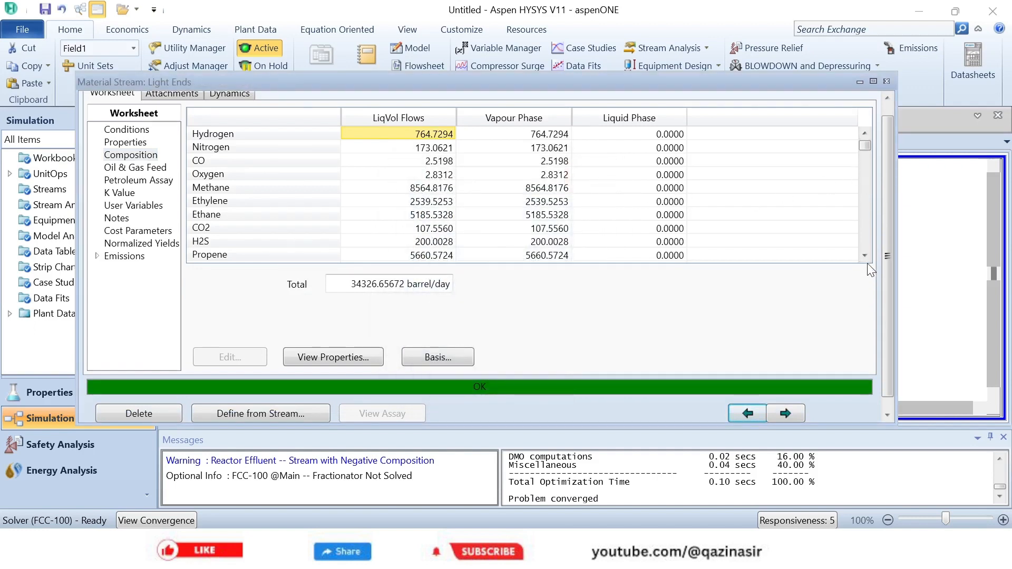
# - Examine the Light Ends liquid volume flows from hydrogen through the heavier components, and close the stream view
pyautogui.click(428, 148)
pyautogui.press('Down')
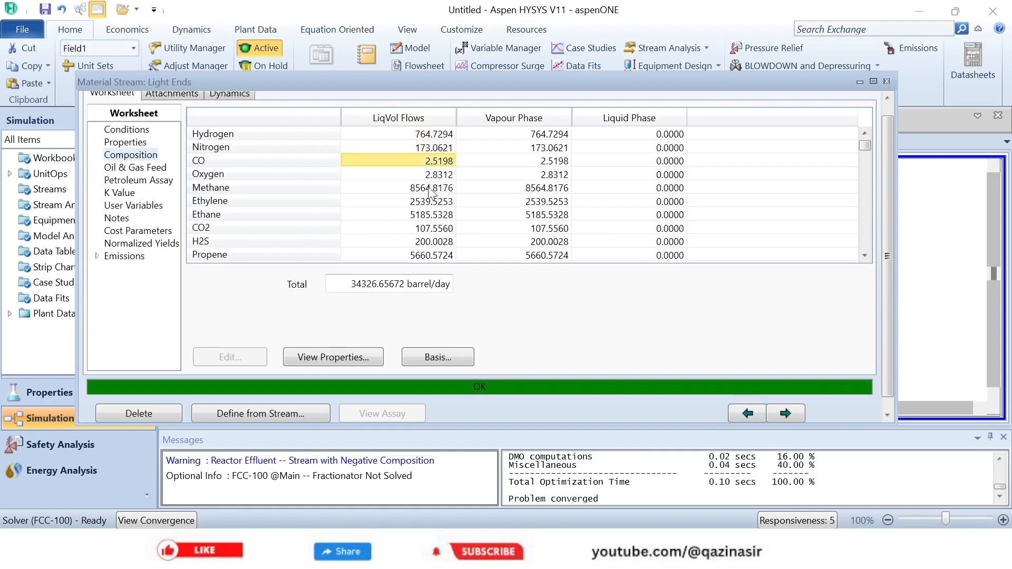
pyautogui.click(428, 189)
pyautogui.click(427, 203)
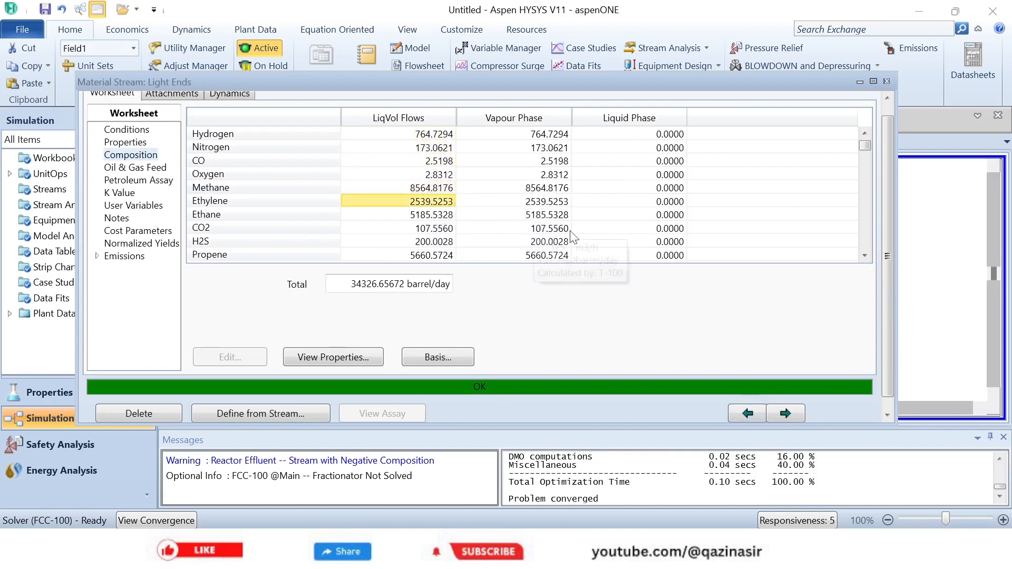
pyautogui.click(865, 258)
pyautogui.click(866, 258)
pyautogui.click(865, 258)
pyautogui.click(866, 257)
pyautogui.click(866, 258)
pyautogui.click(866, 258)
pyautogui.click(865, 258)
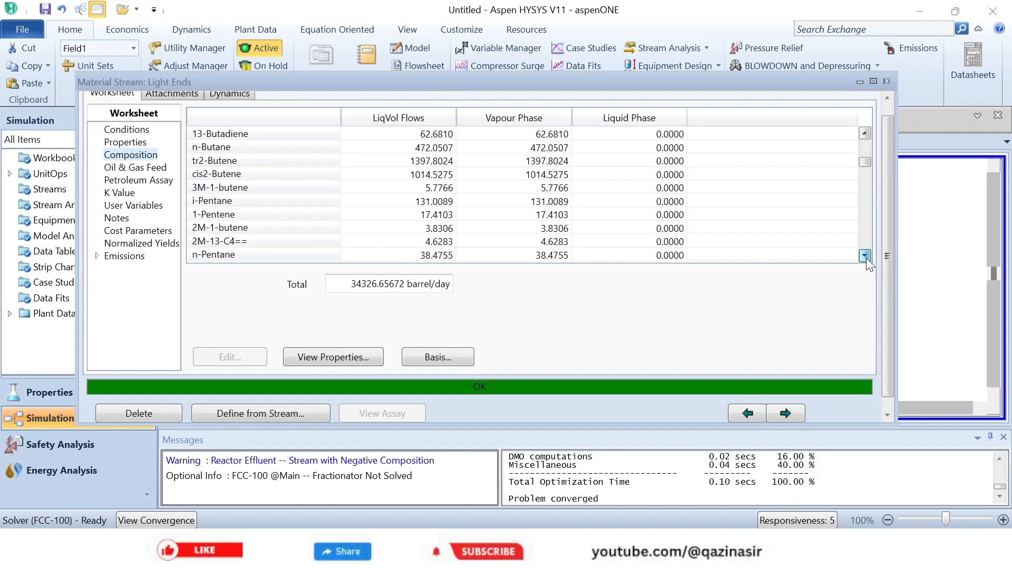
pyautogui.moveTo(866, 258); pyautogui.dragTo(865, 258)
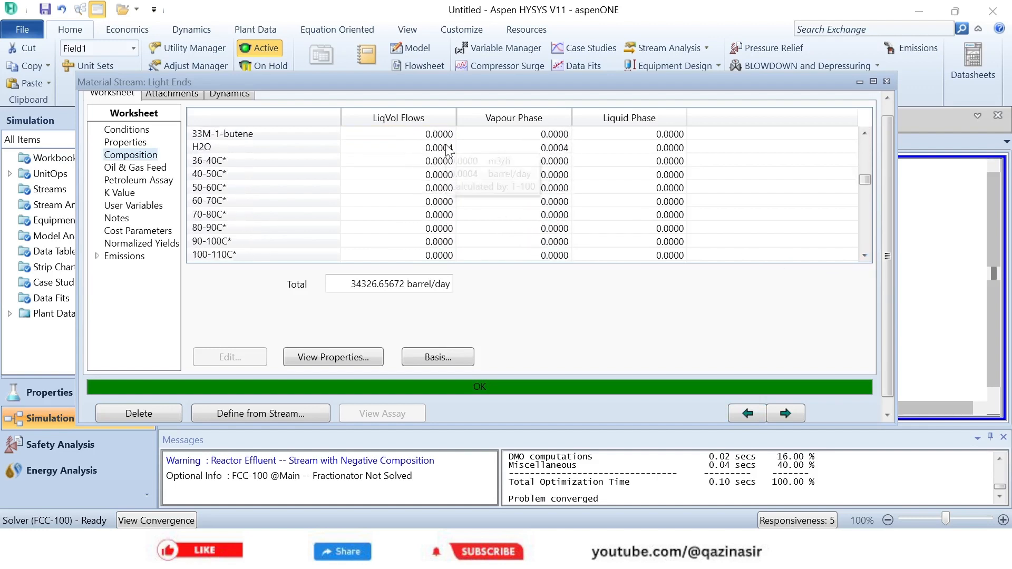
pyautogui.click(886, 83)
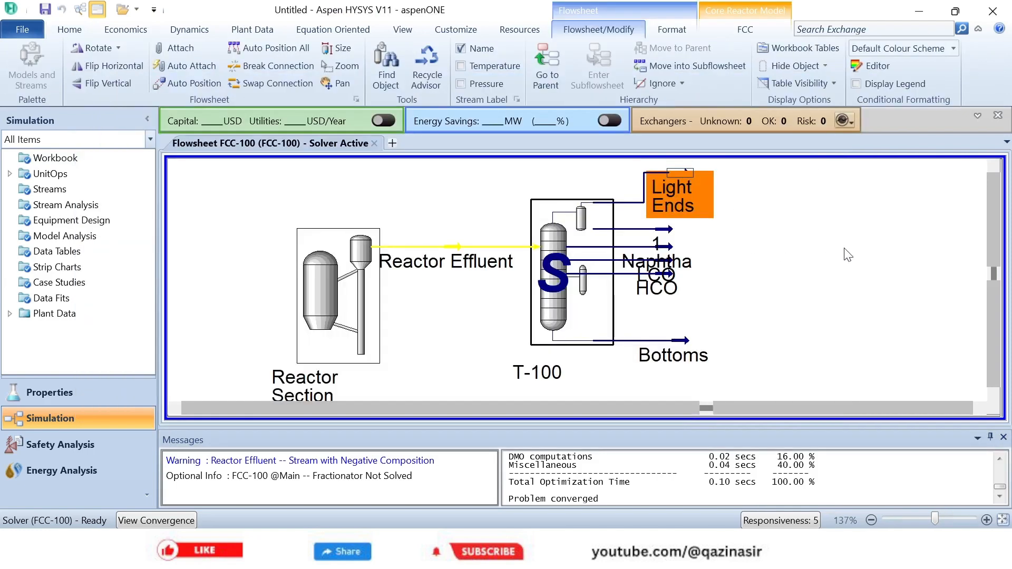
# - Open stream 1, check its conditions and component mole fractions, and close the stream view
pyautogui.doubleClick(669, 237)
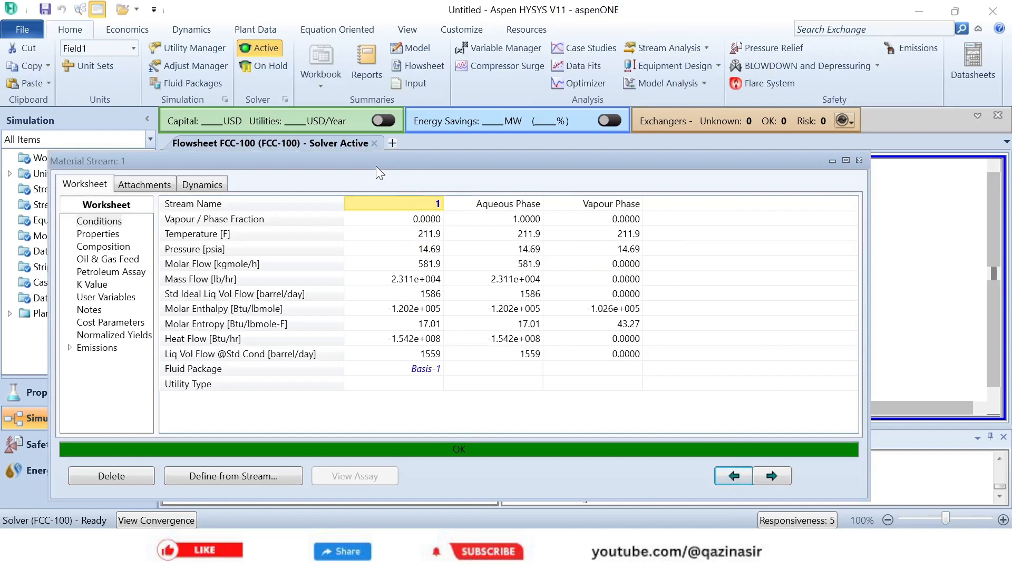
pyautogui.moveTo(372, 163); pyautogui.dragTo(456, 97)
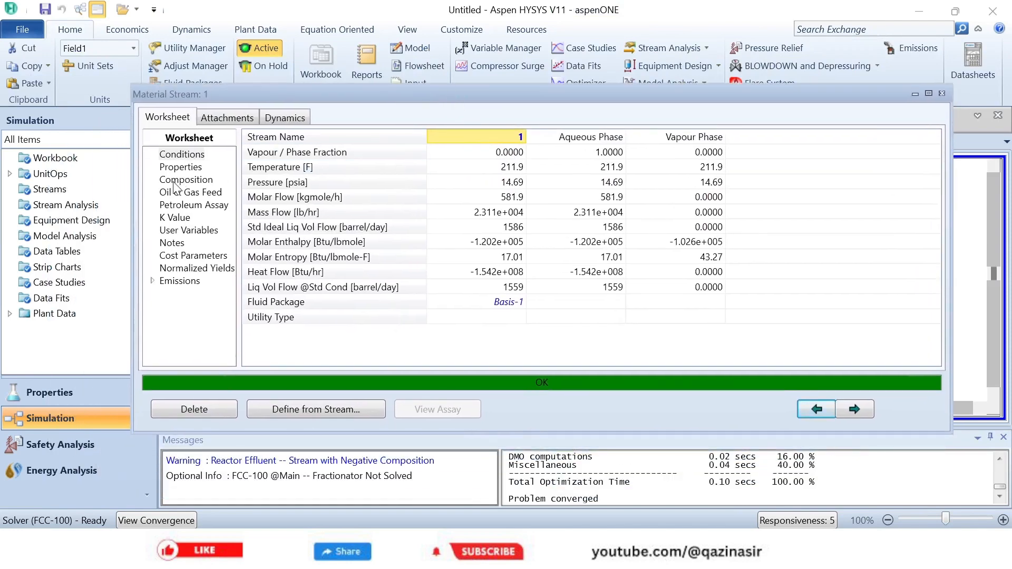
pyautogui.click(179, 181)
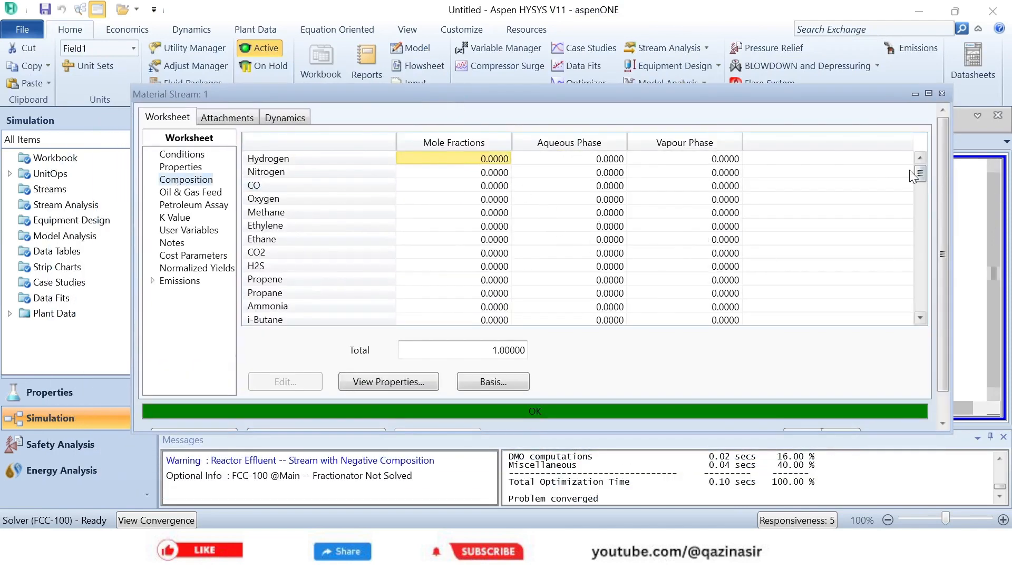
pyautogui.moveTo(919, 173); pyautogui.dragTo(906, 148)
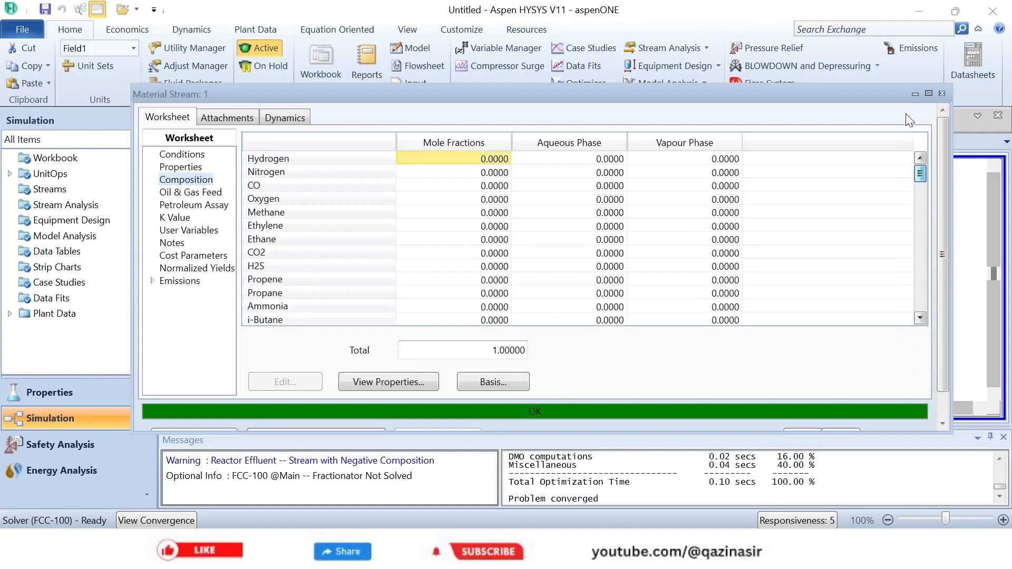
pyautogui.click(943, 97)
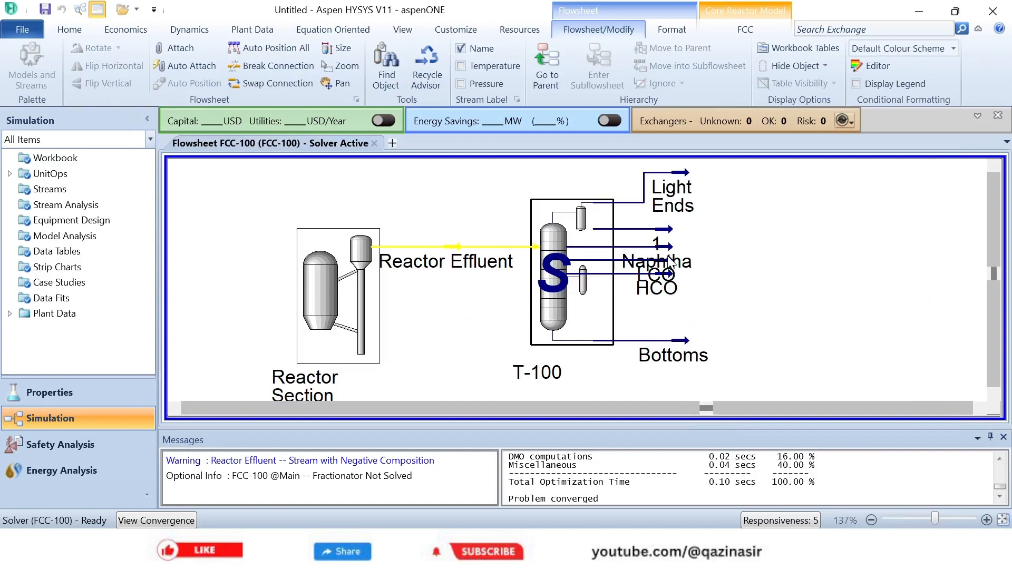
# - Move stream 1 clear of the Naphtha stream, and set the Naphtha composition basis to Liquid Volume Flows
pyautogui.moveTo(668, 240)
pyautogui.moveTo(666, 231)
pyautogui.mouseDown()
pyautogui.moveTo(720, 219)
pyautogui.moveTo(720, 229)
pyautogui.moveTo(669, 247)
pyautogui.mouseUp()
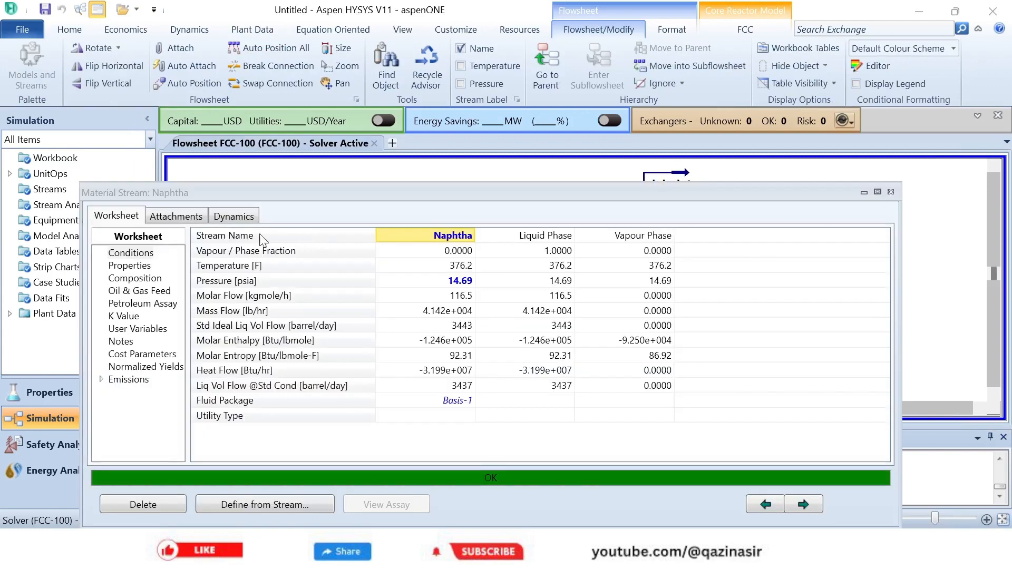
pyautogui.click(139, 279)
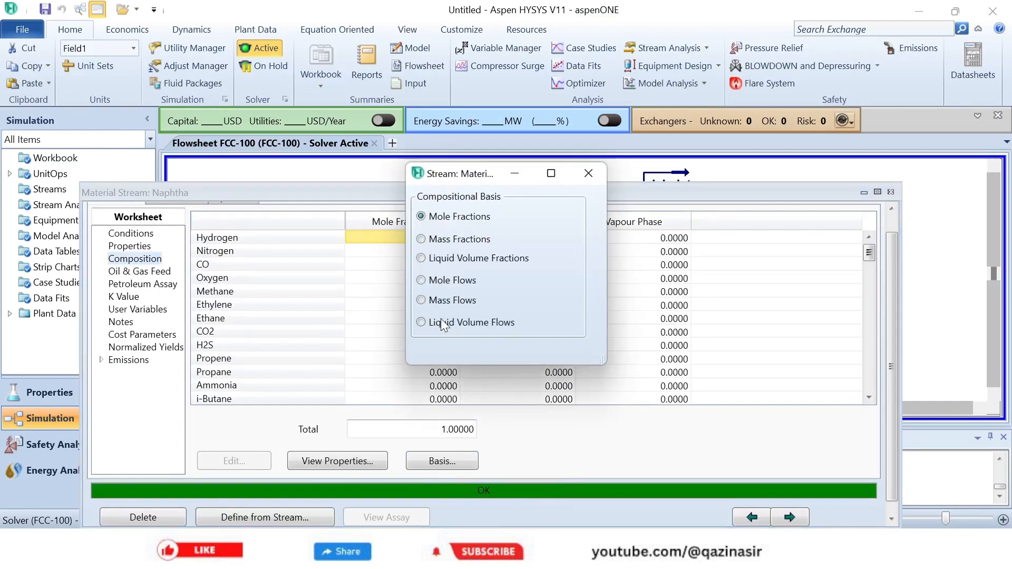
pyautogui.click(441, 319)
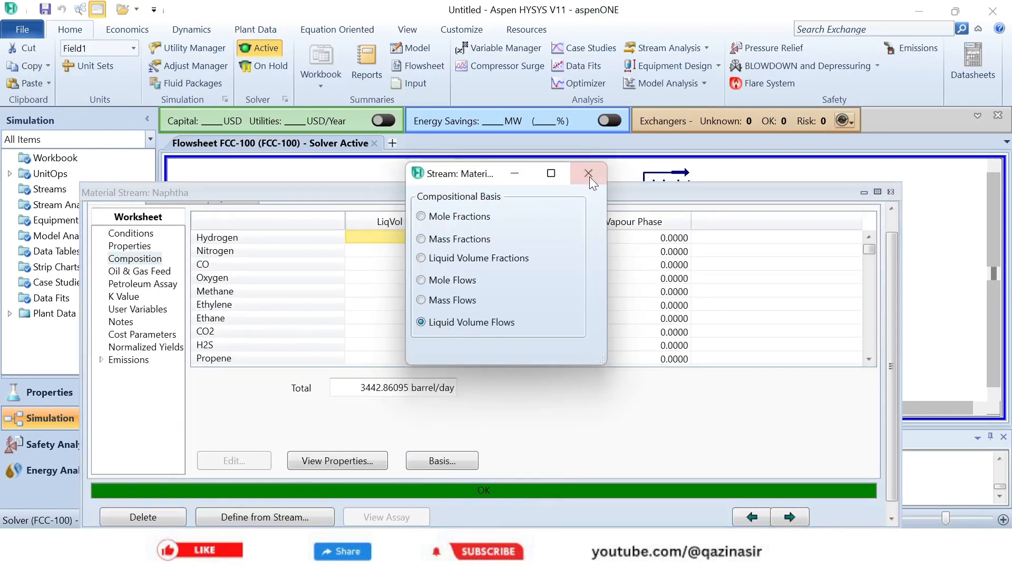
pyautogui.click(589, 174)
# - Examine the Naphtha liquid volume flows across the boiling-range cuts to find where the product starts and ends, and close the stream view
pyautogui.click(869, 359)
pyautogui.doubleClick(869, 359)
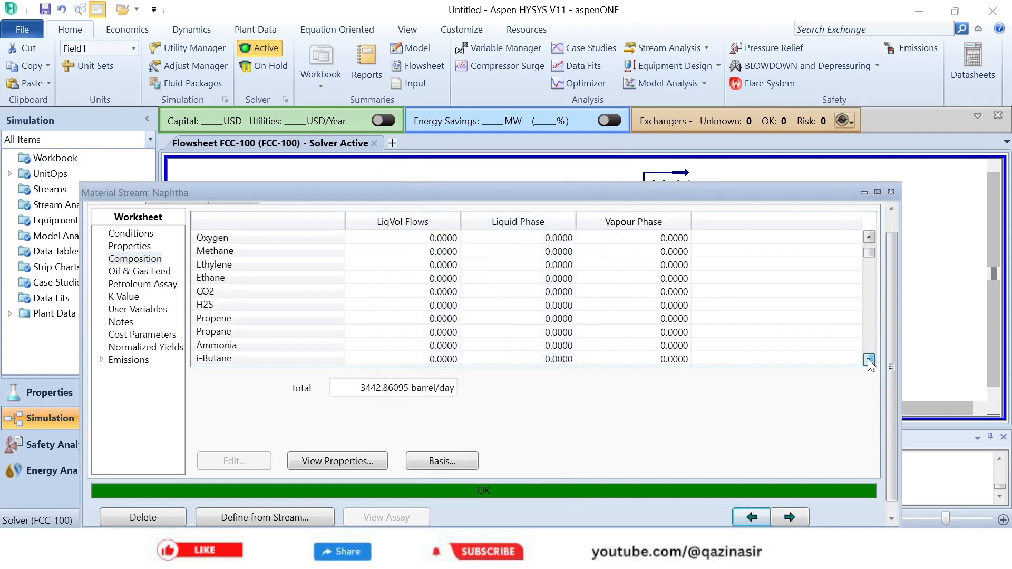
pyautogui.moveTo(868, 359); pyautogui.dragTo(868, 359)
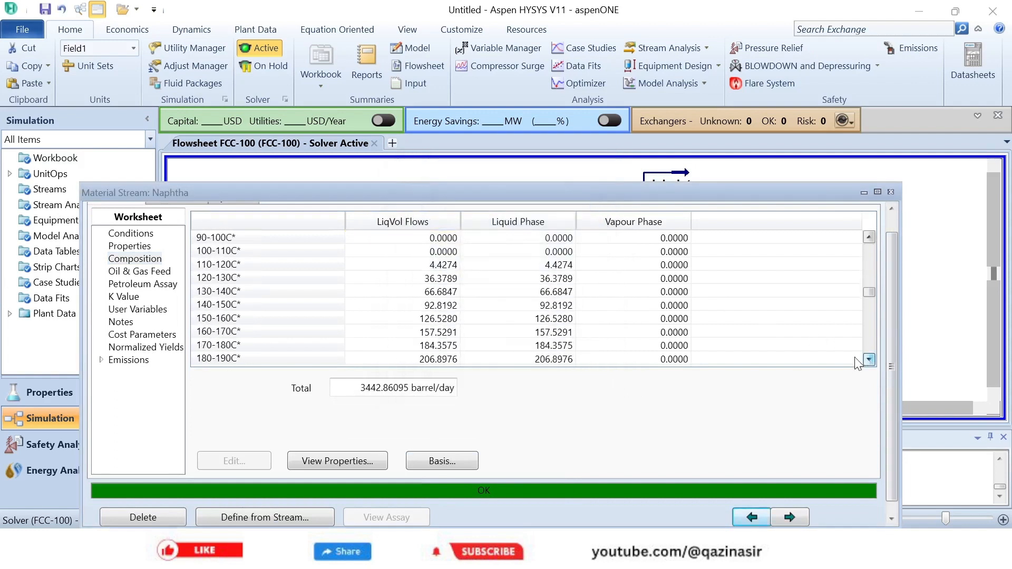
pyautogui.click(422, 261)
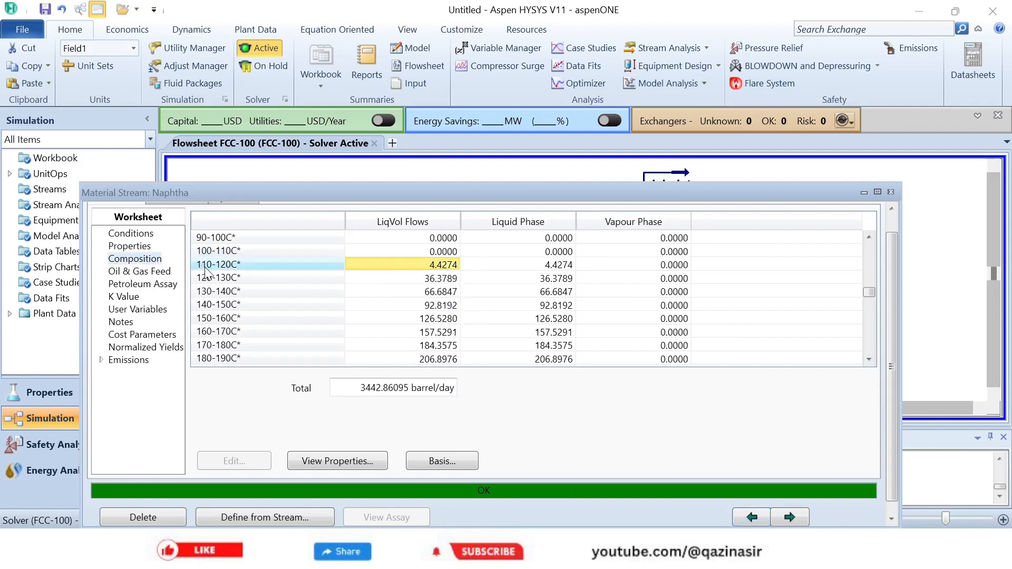
pyautogui.click(421, 279)
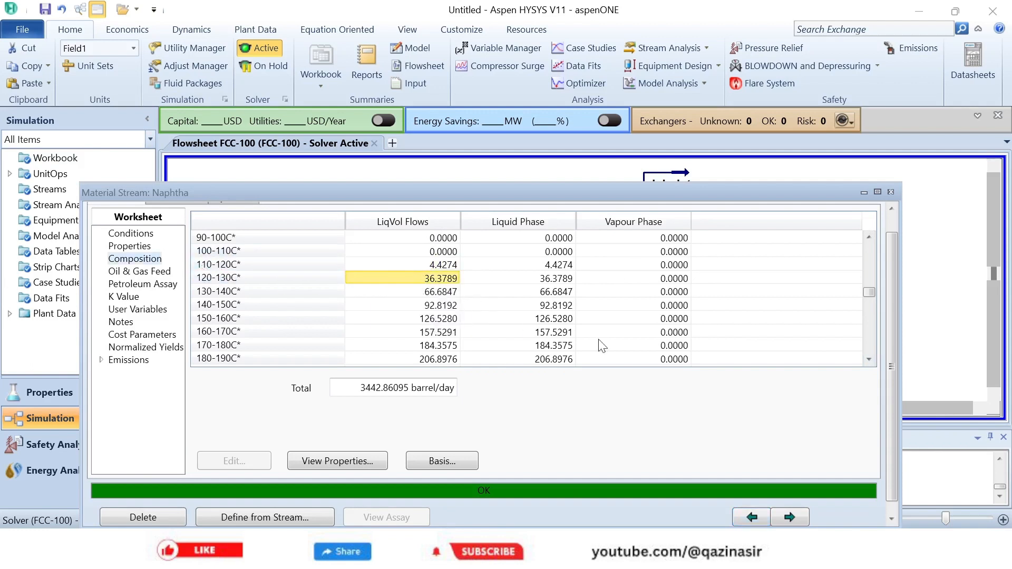
pyautogui.click(288, 264)
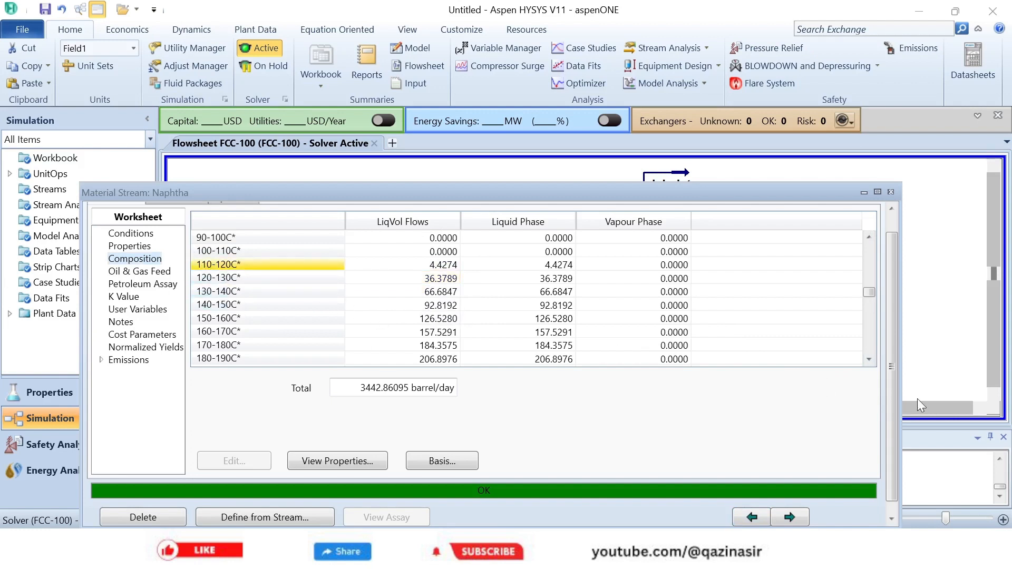
pyautogui.moveTo(864, 359); pyautogui.dragTo(876, 341)
pyautogui.click(869, 237)
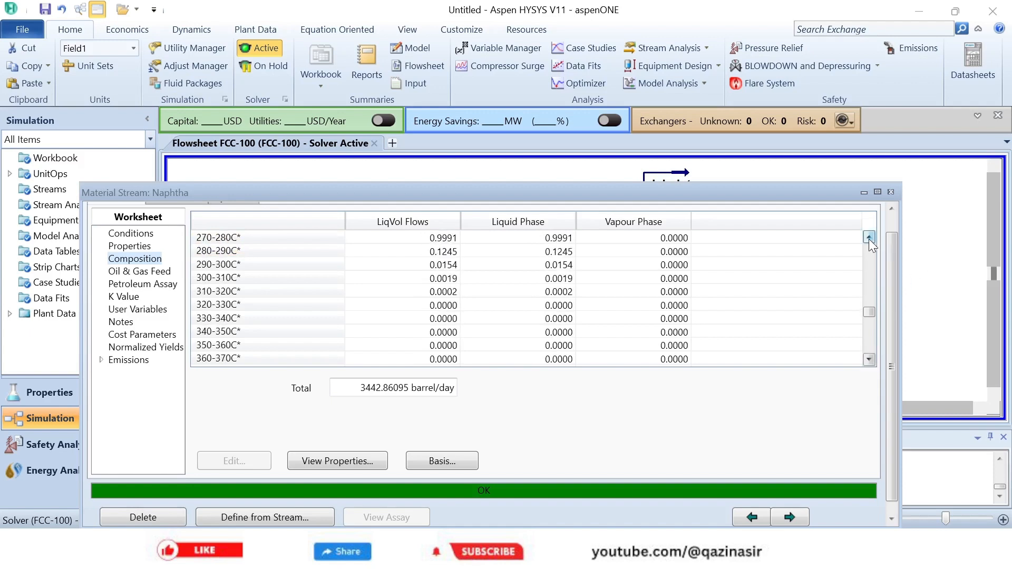
pyautogui.click(869, 237)
pyautogui.click(869, 237)
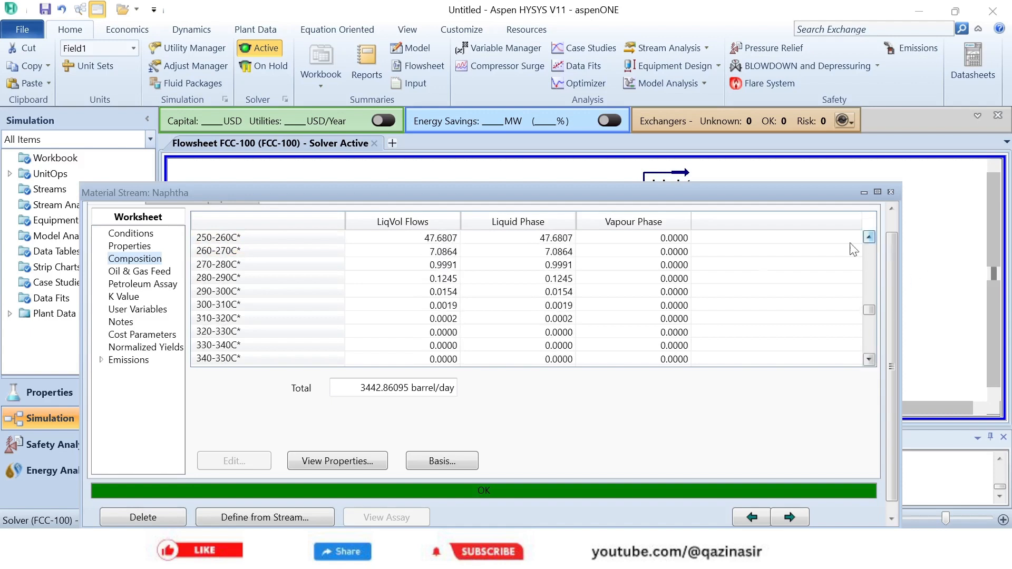
pyautogui.click(227, 296)
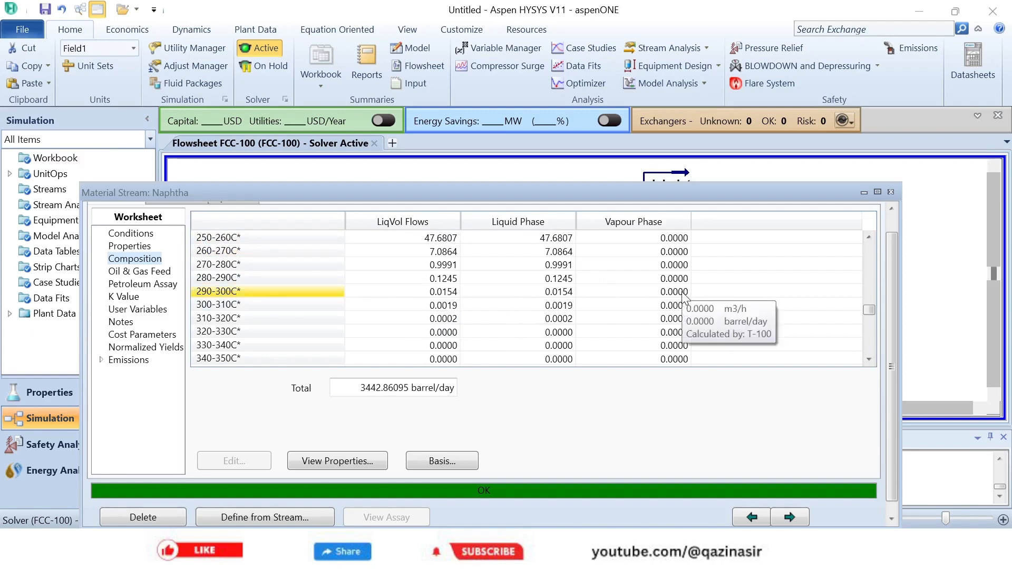
pyautogui.click(892, 192)
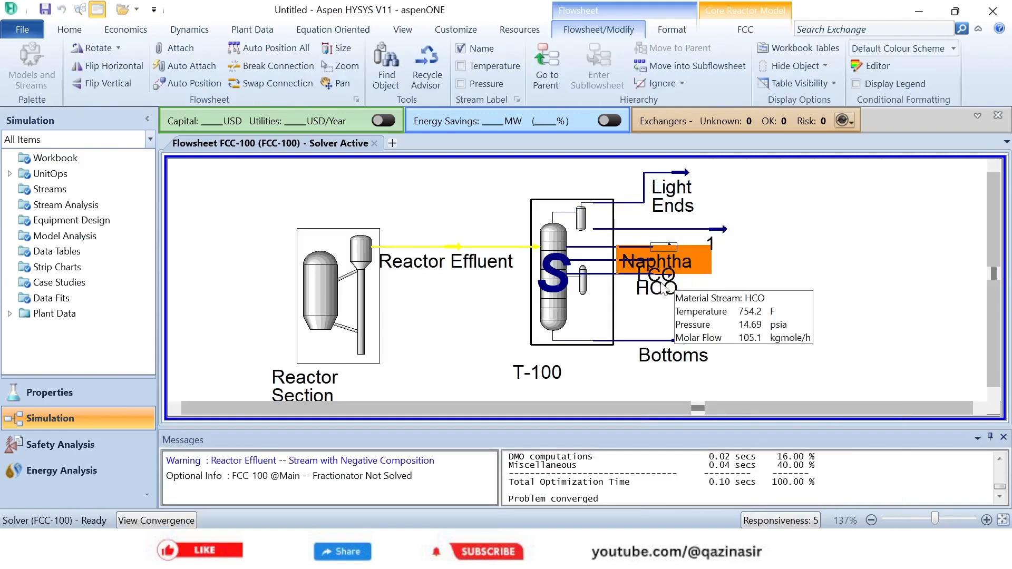
# - Separate the overlapping LCO and HCO streams on the flowsheet, and set the LCO composition basis to Liquid Volume Flows
pyautogui.moveTo(662, 288); pyautogui.dragTo(713, 291)
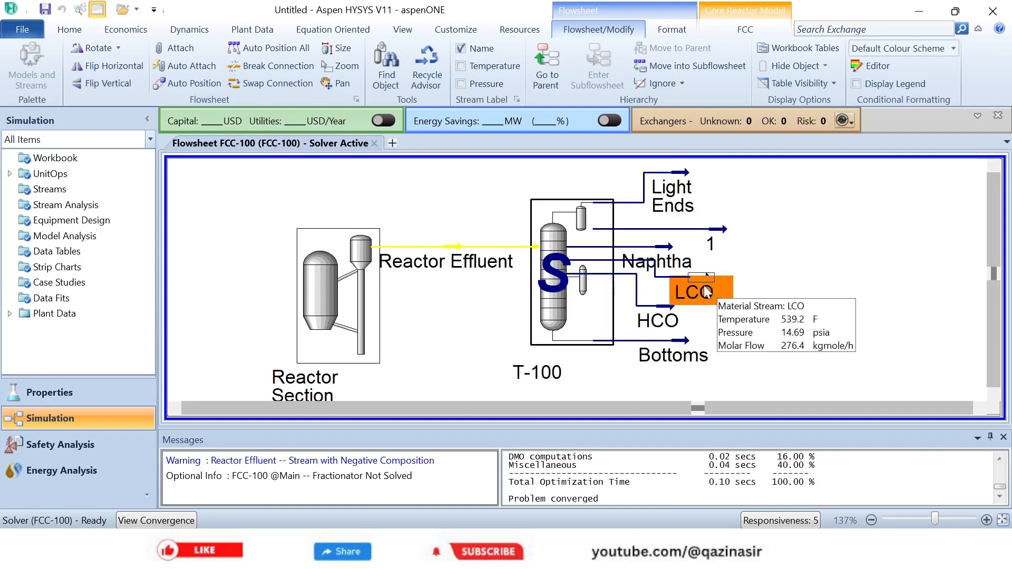
pyautogui.doubleClick(706, 291)
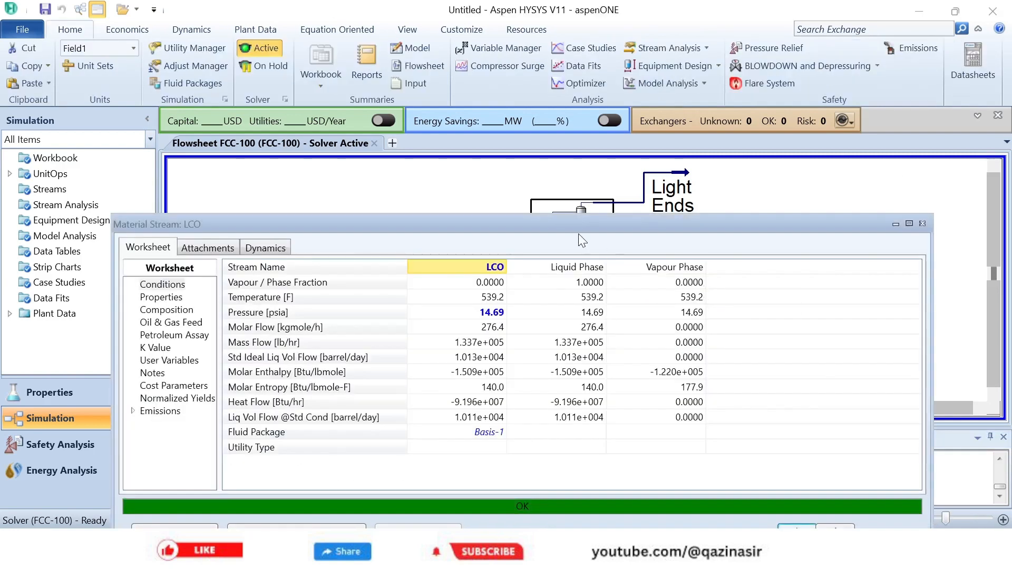
pyautogui.moveTo(572, 227); pyautogui.dragTo(620, 141)
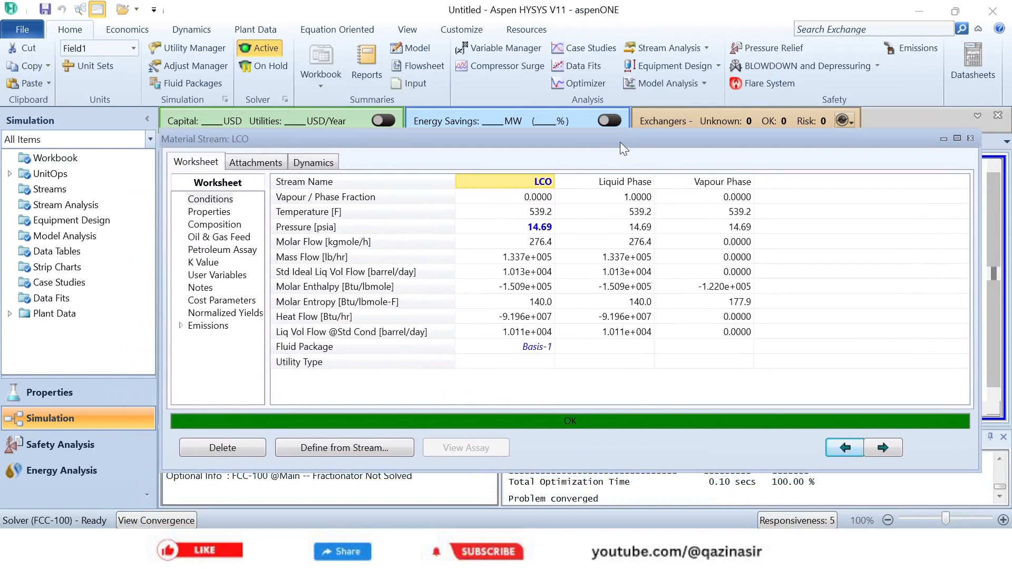
pyautogui.click(216, 225)
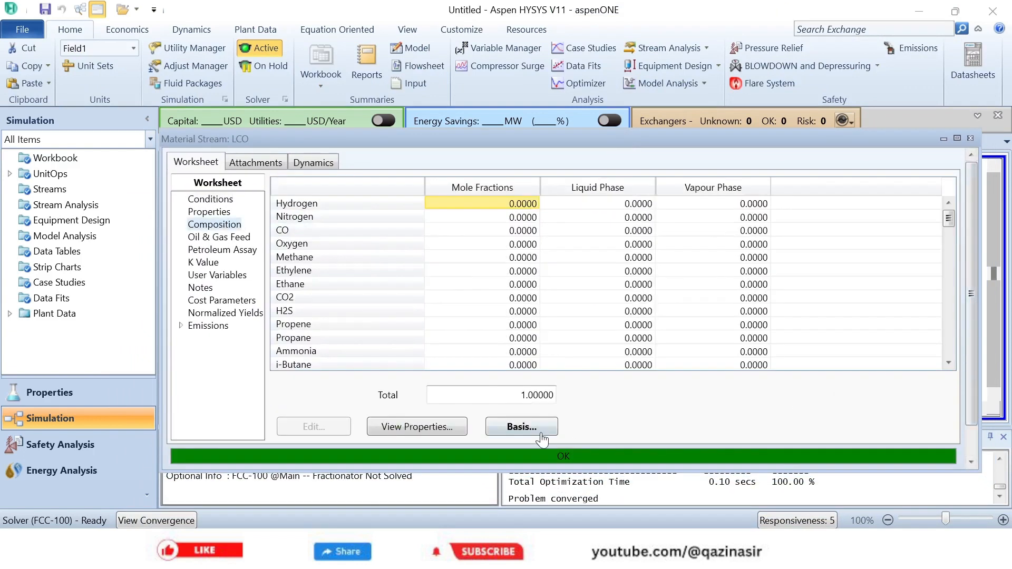
pyautogui.click(524, 428)
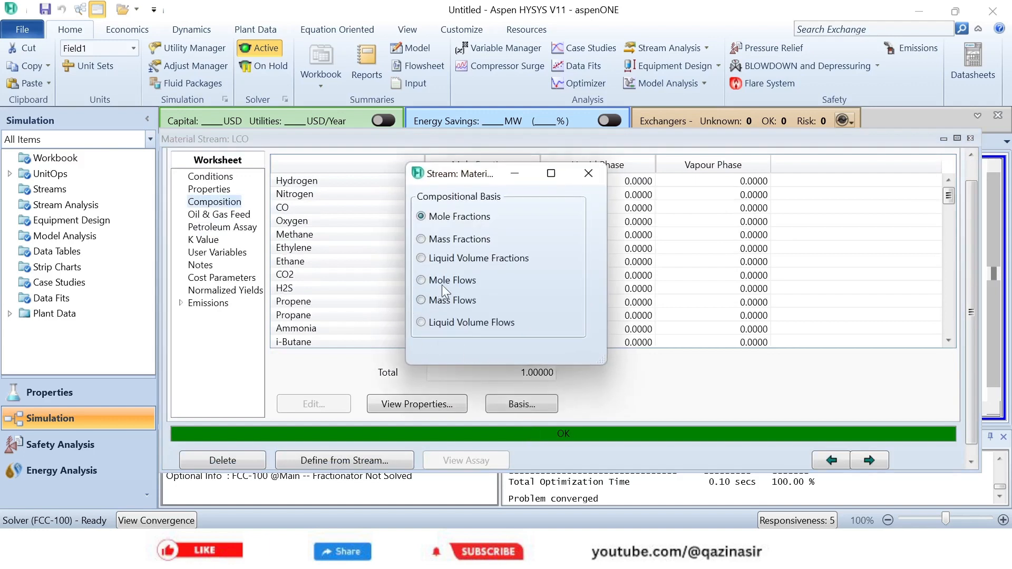
pyautogui.click(420, 322)
pyautogui.click(590, 173)
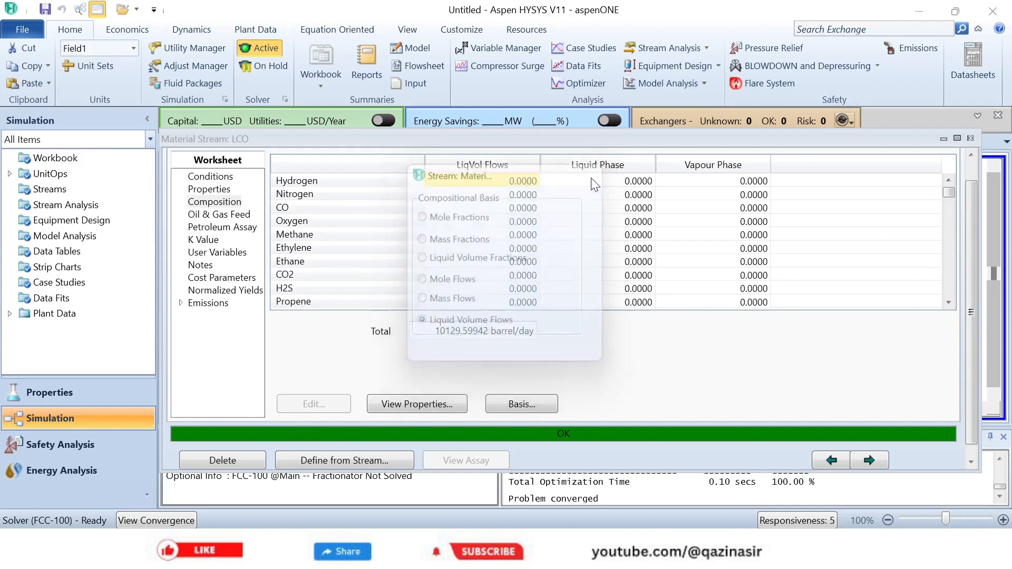
# - Examine the LCO liquid volume flows across the boiling-range cuts to find where the product starts and ends, and close the stream view
pyautogui.click(949, 302)
pyautogui.click(949, 301)
pyautogui.click(949, 301)
pyautogui.click(949, 302)
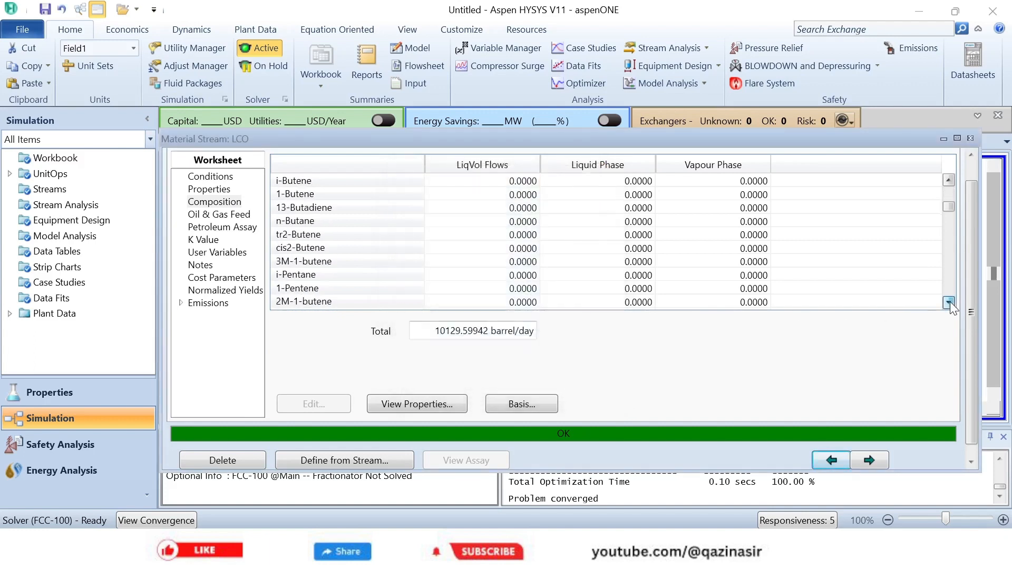
pyautogui.click(949, 301)
pyautogui.click(949, 302)
pyautogui.click(948, 302)
pyautogui.click(948, 302)
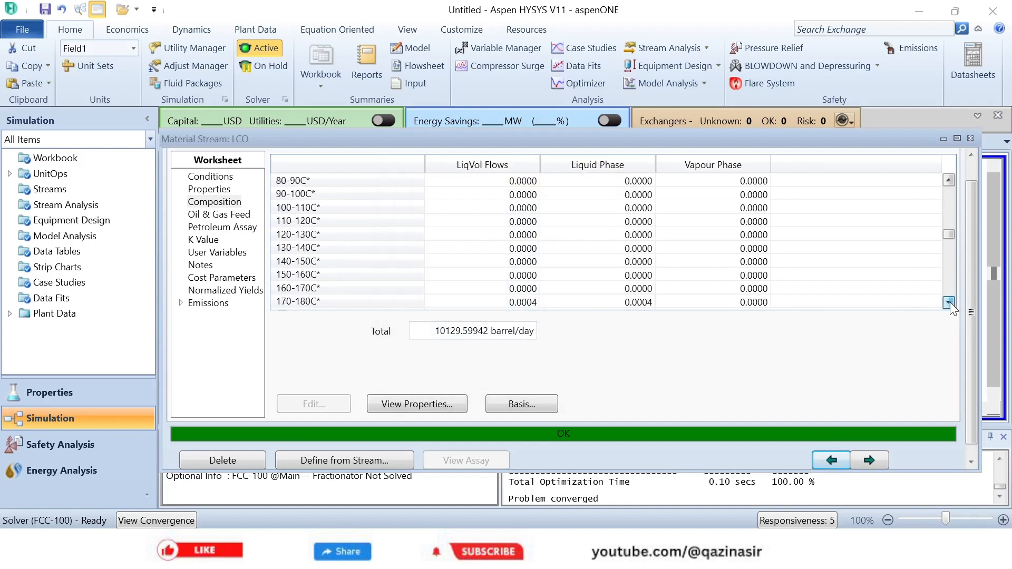
pyautogui.scroll(-3, 950, 302)
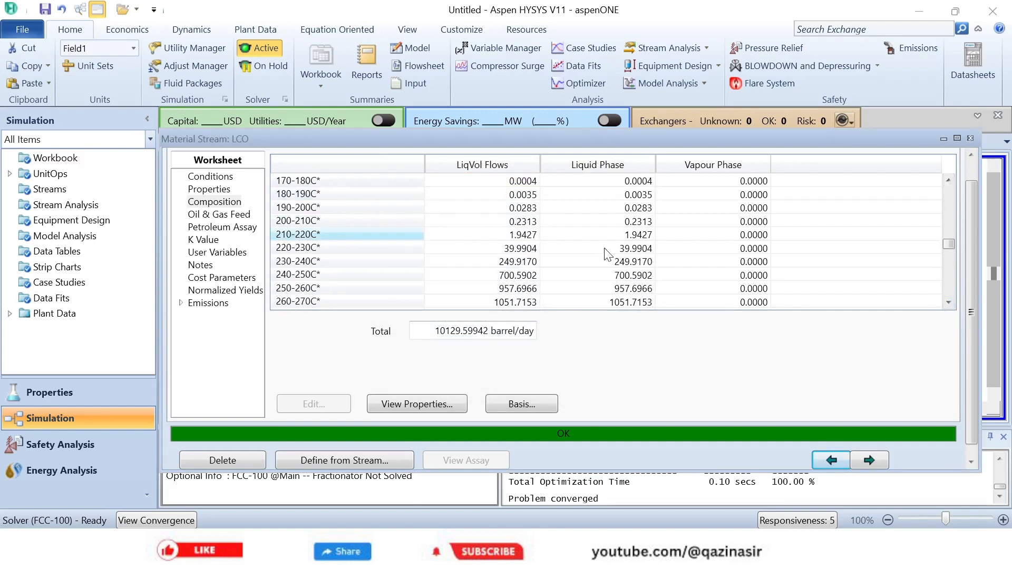
pyautogui.click(948, 302)
pyautogui.click(948, 302)
pyautogui.click(948, 302)
pyautogui.click(948, 302)
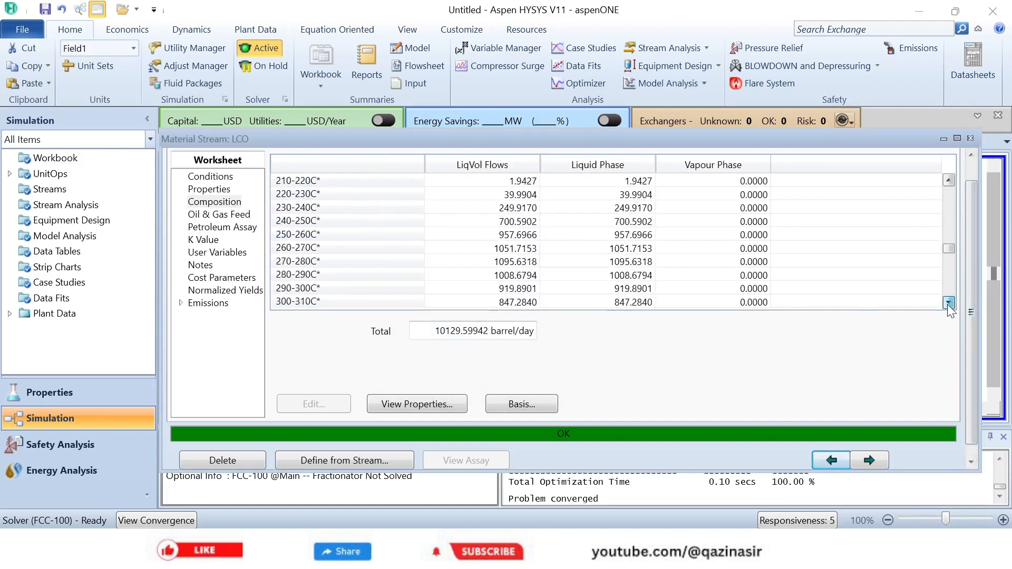
pyautogui.click(948, 302)
pyautogui.click(949, 302)
pyautogui.click(948, 302)
pyautogui.click(948, 302)
pyautogui.click(948, 302)
pyautogui.click(948, 302)
pyautogui.click(948, 302)
pyautogui.click(948, 302)
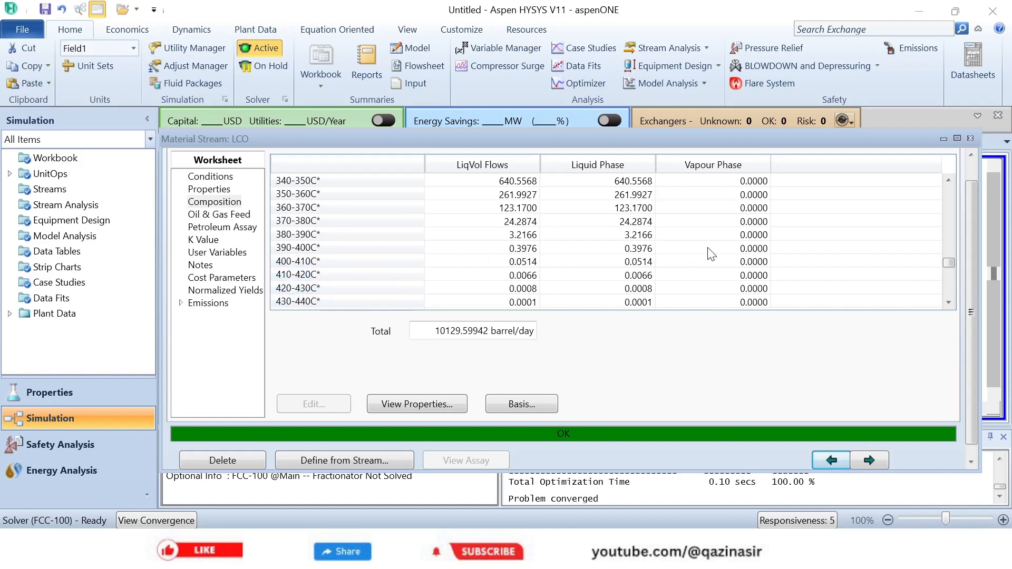
pyautogui.click(975, 138)
# - Open the HCO stream's composition and set its basis to Liquid Volume Flows
pyautogui.doubleClick(657, 320)
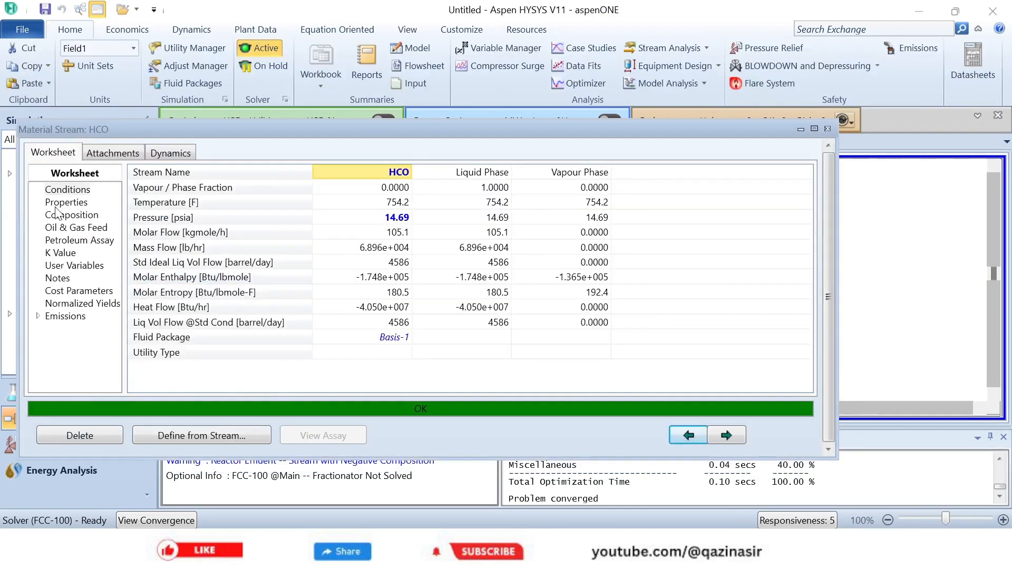
pyautogui.click(56, 215)
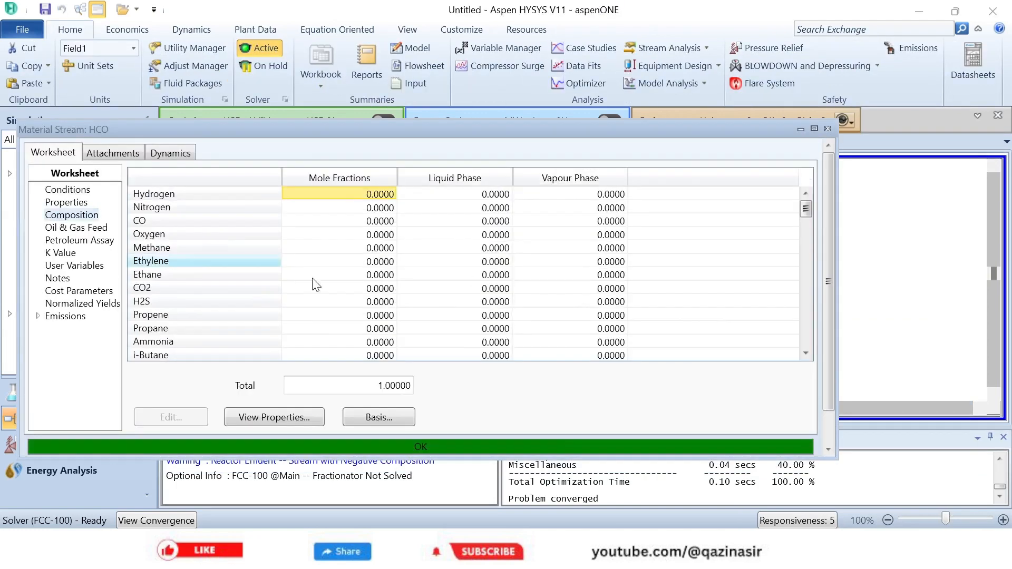
pyautogui.click(372, 414)
pyautogui.click(465, 321)
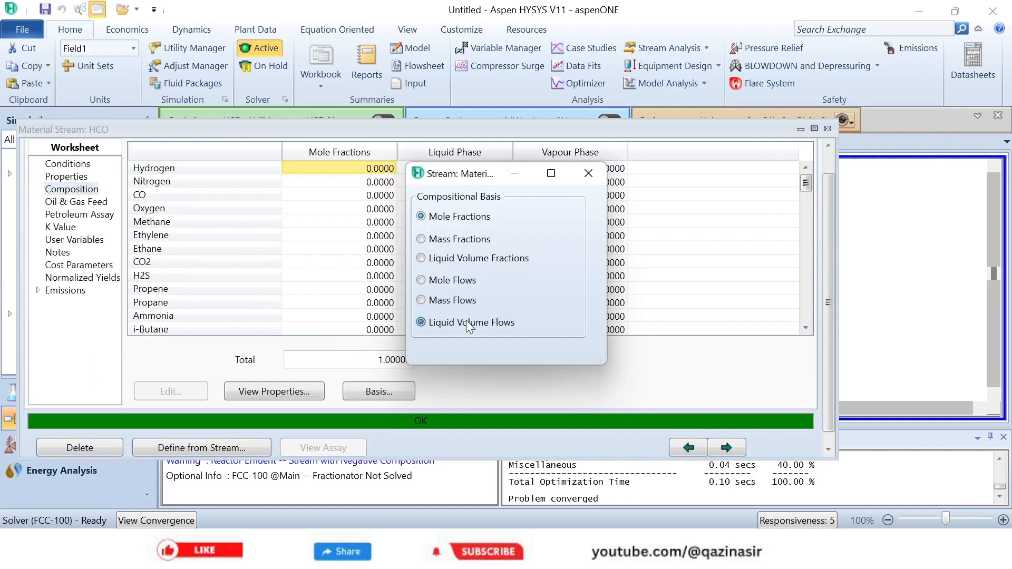
pyautogui.click(588, 173)
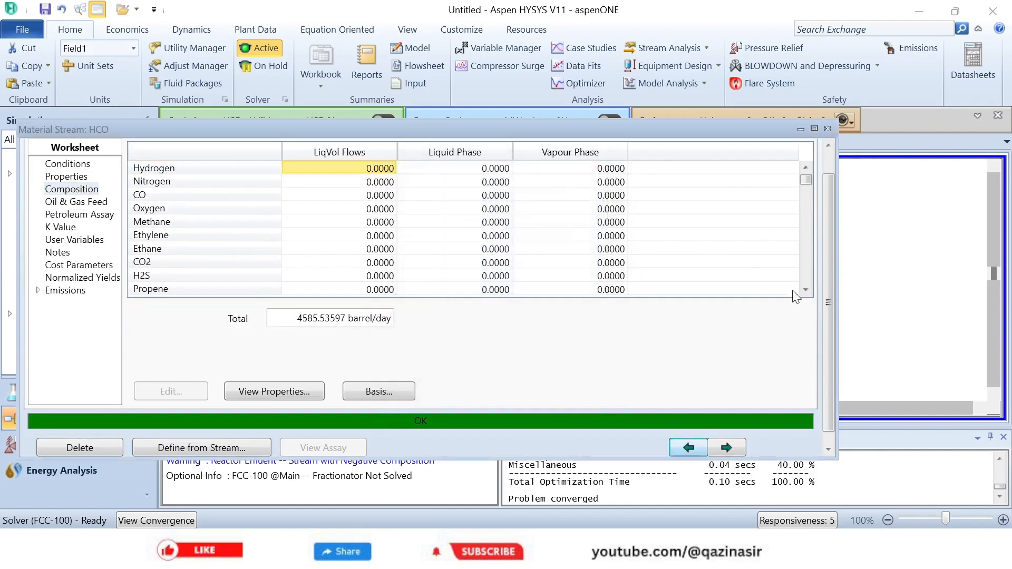
# - Examine the HCO liquid volume flows for the first and last boiling-range cuts present, and close the stream view
pyautogui.moveTo(802, 289); pyautogui.dragTo(803, 290)
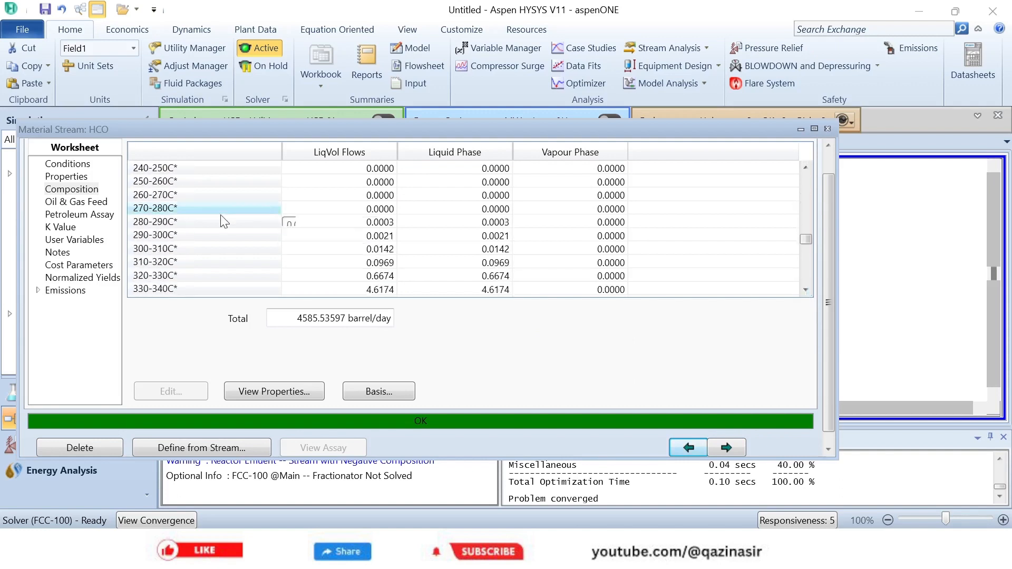
pyautogui.click(151, 237)
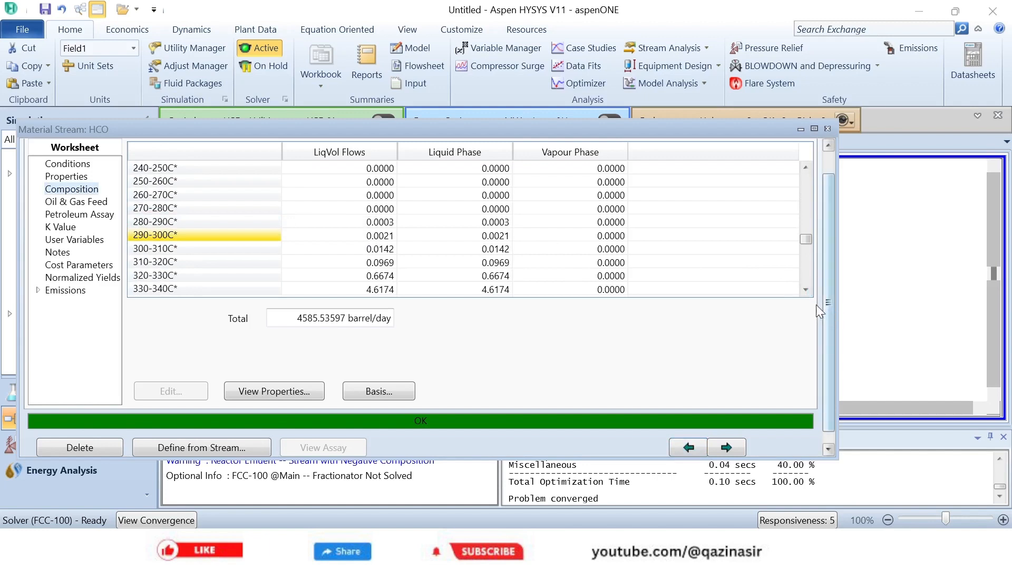
pyautogui.click(806, 290)
pyautogui.moveTo(806, 291); pyautogui.dragTo(806, 291)
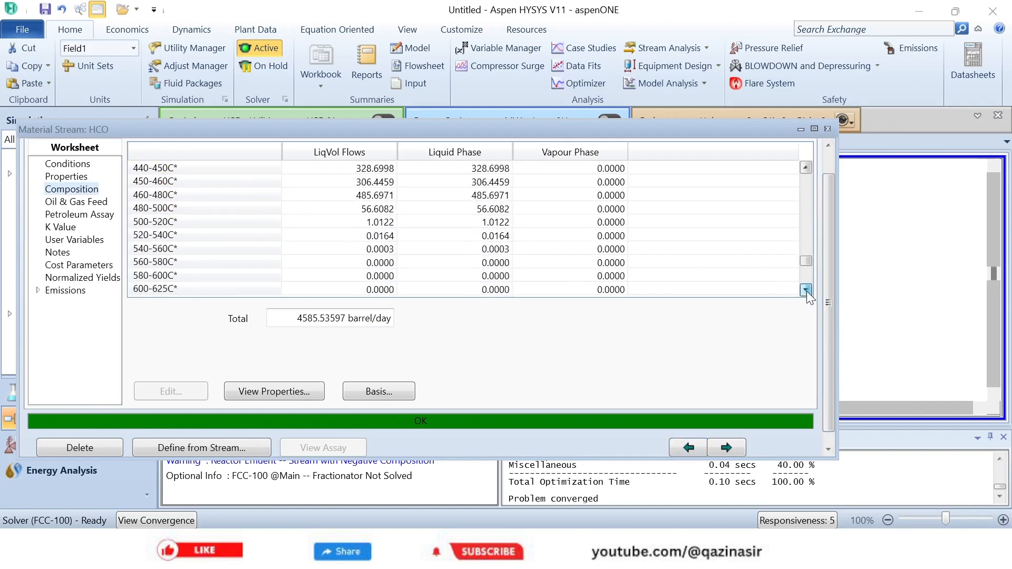
pyautogui.click(165, 247)
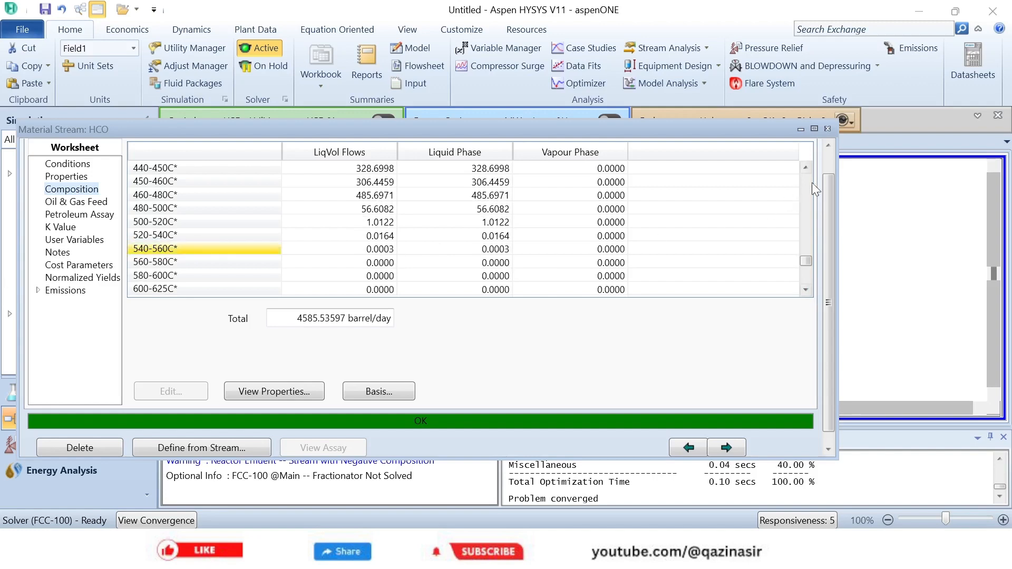
pyautogui.click(828, 130)
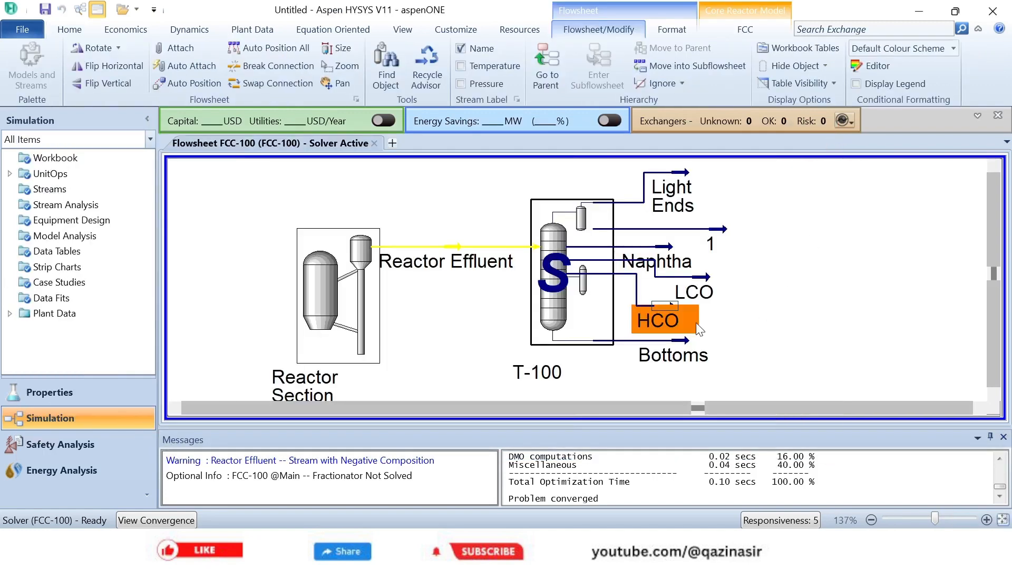
# - Open the Bottoms stream's composition and set its basis to Liquid Volume Flows
pyautogui.doubleClick(666, 347)
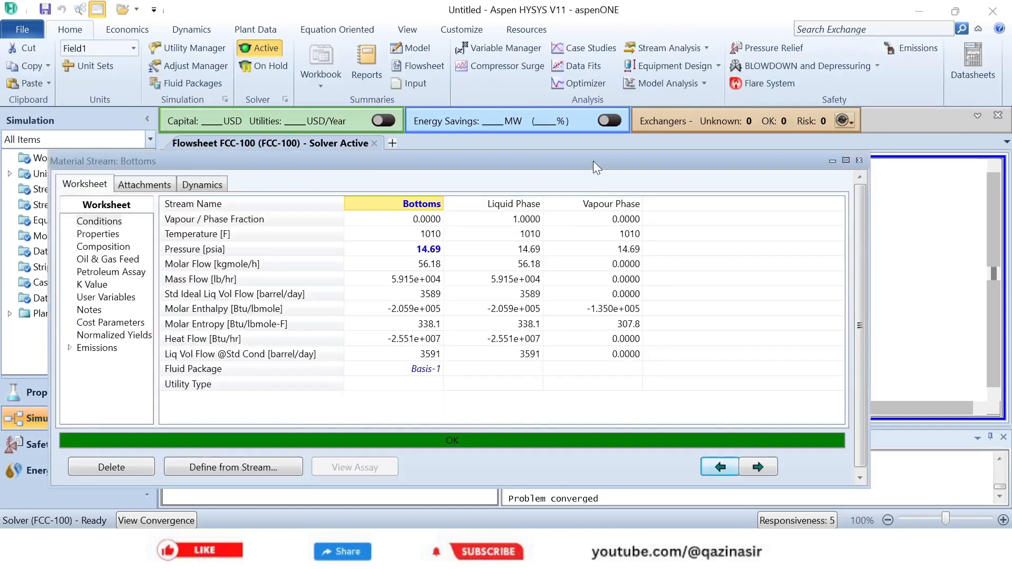
pyautogui.moveTo(593, 161); pyautogui.dragTo(675, 42)
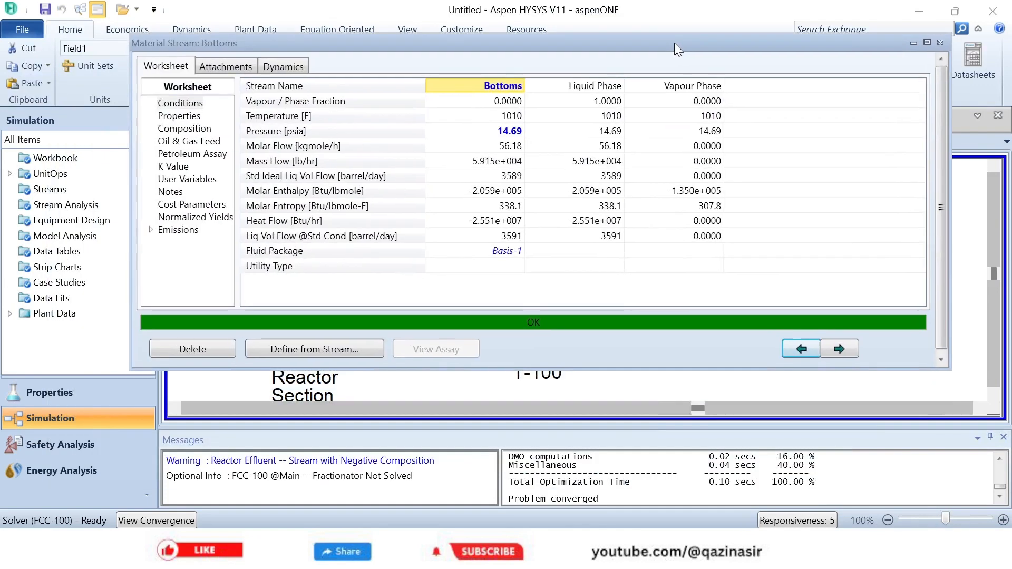
pyautogui.click(191, 129)
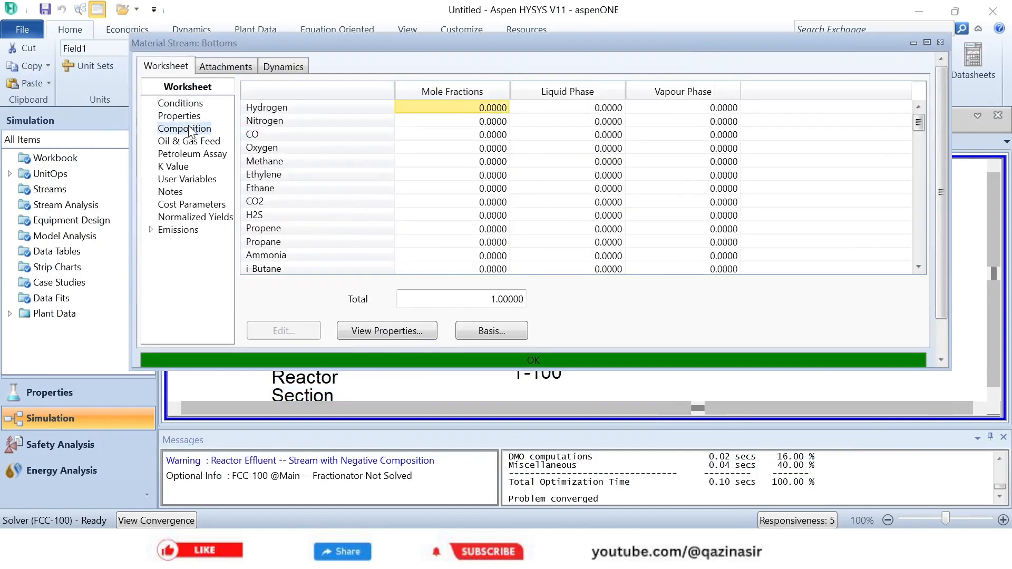
pyautogui.click(490, 329)
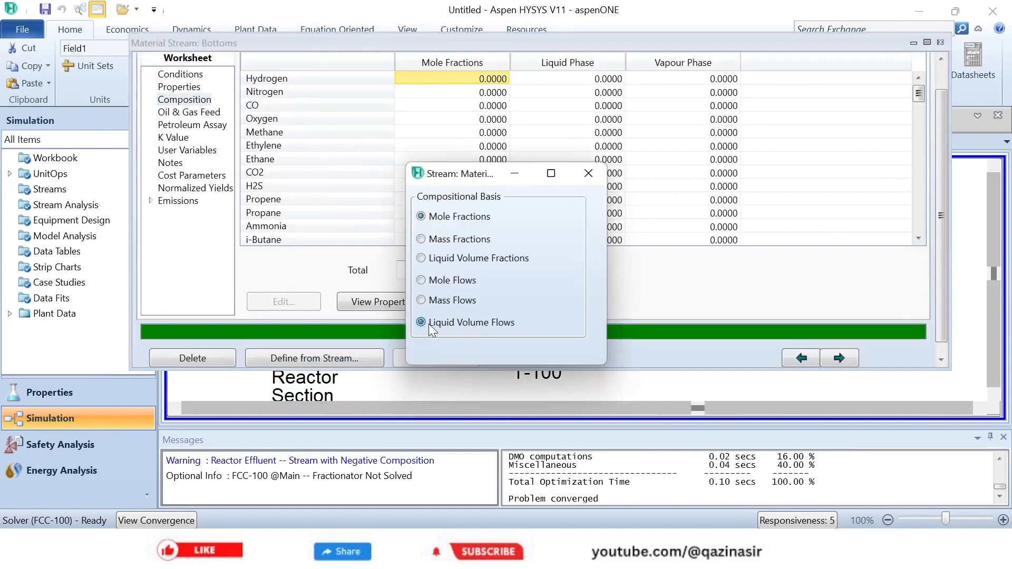
pyautogui.click(589, 176)
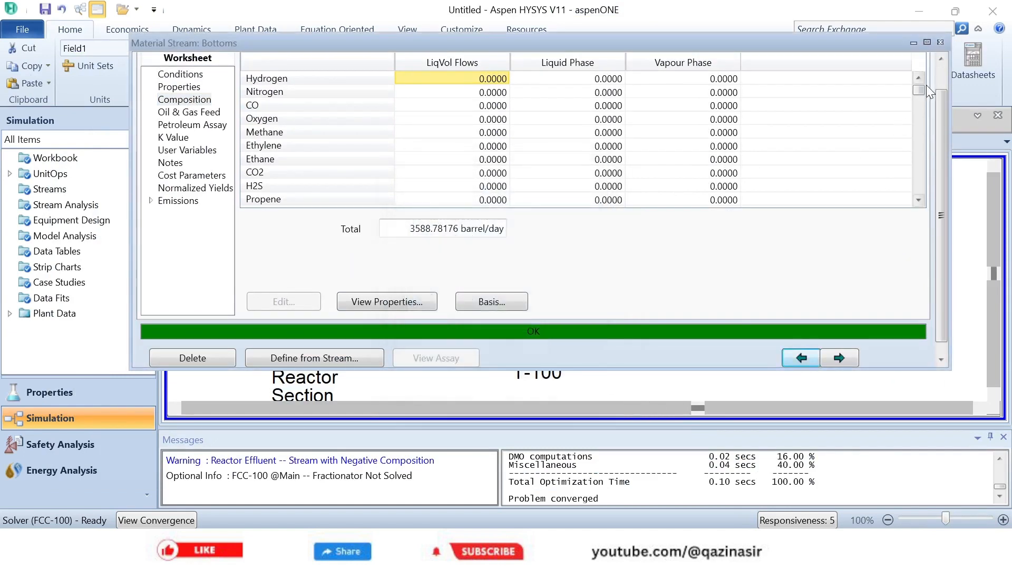
# - Examine the Bottoms liquid volume flows through the heaviest boiling-range cuts to find its boiling range, and close the stream view
pyautogui.click(919, 200)
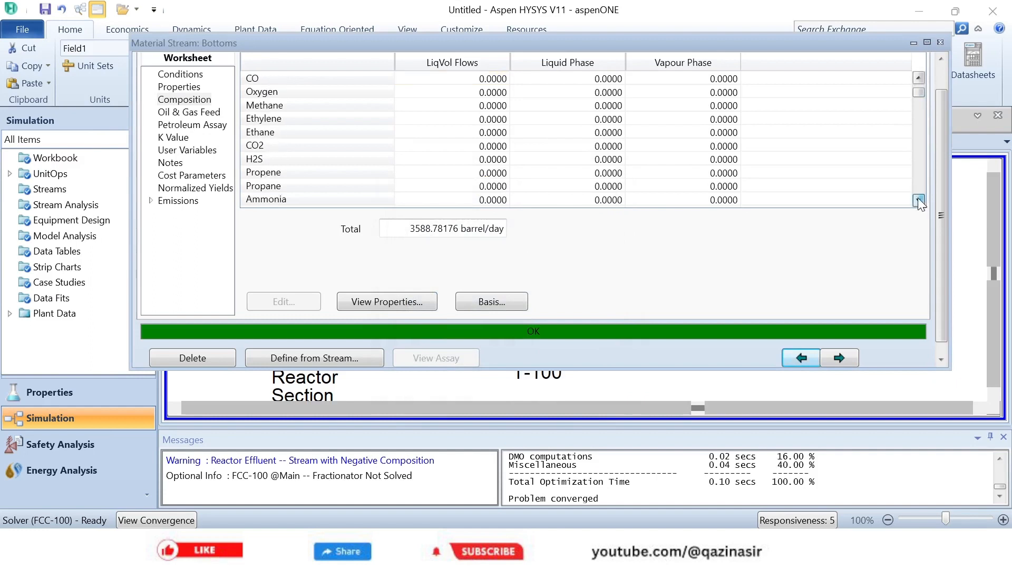
pyautogui.moveTo(919, 200); pyautogui.dragTo(918, 200)
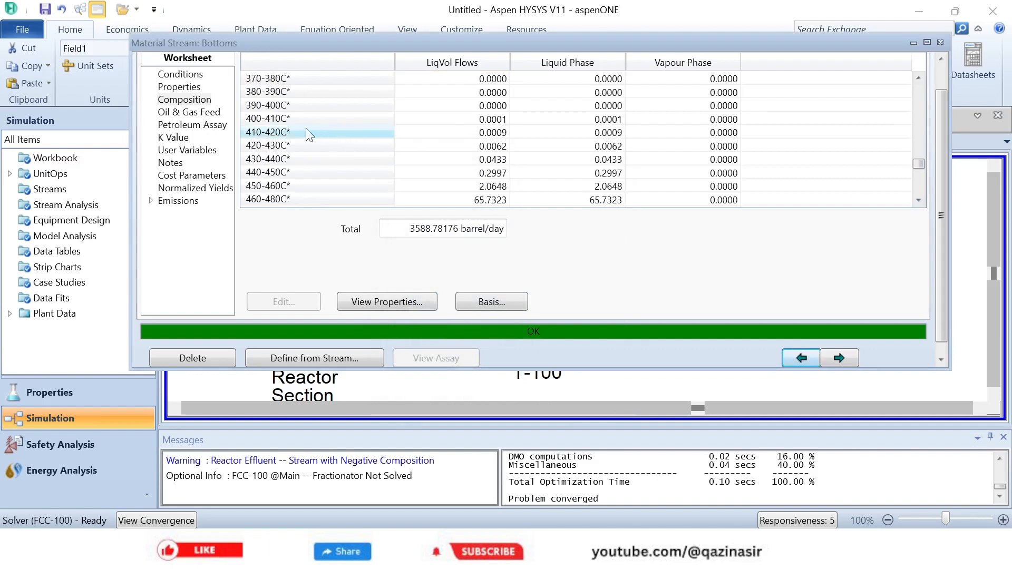
pyautogui.moveTo(916, 203); pyautogui.dragTo(916, 204)
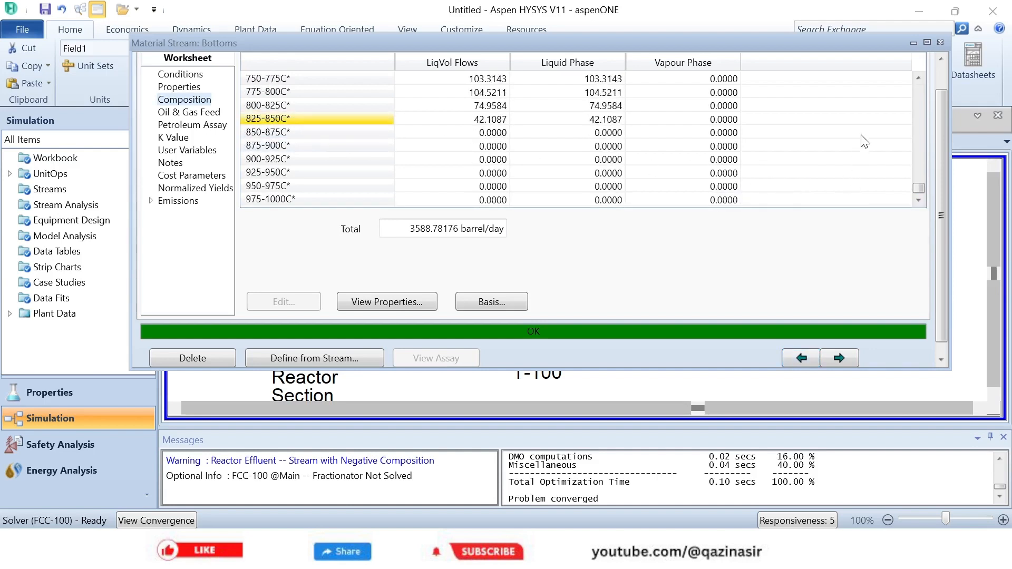
pyautogui.click(941, 42)
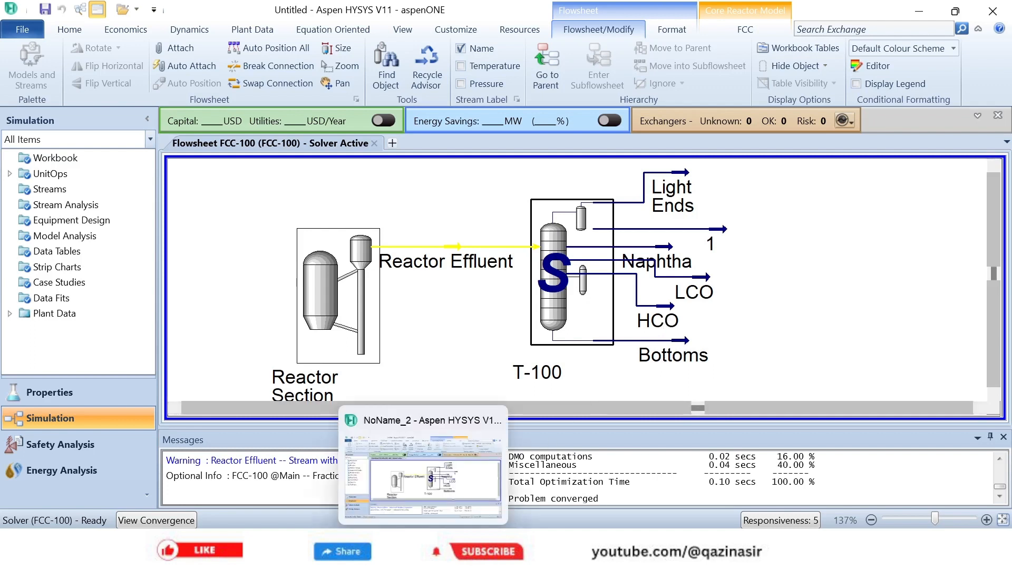
pyautogui.click(457, 550)
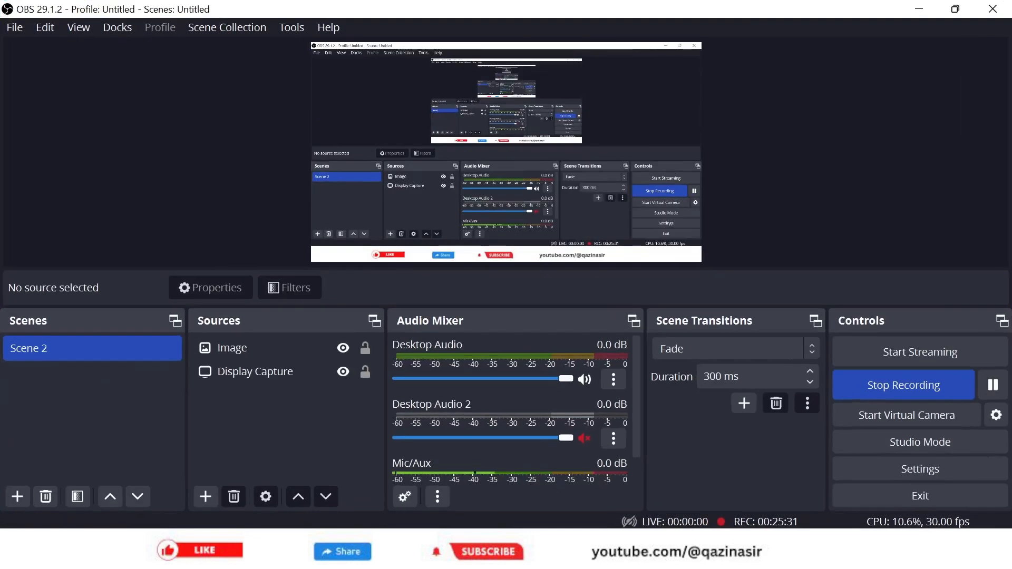